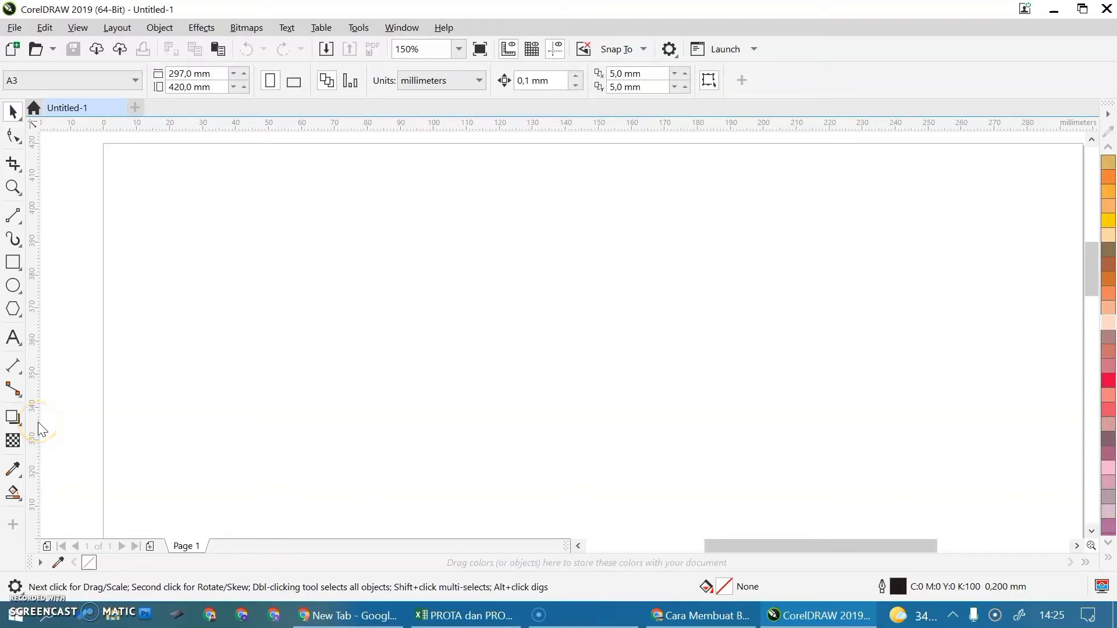
# Draw a square about 61 mm wide near the page's upper-left corner
pyautogui.click(16, 264)
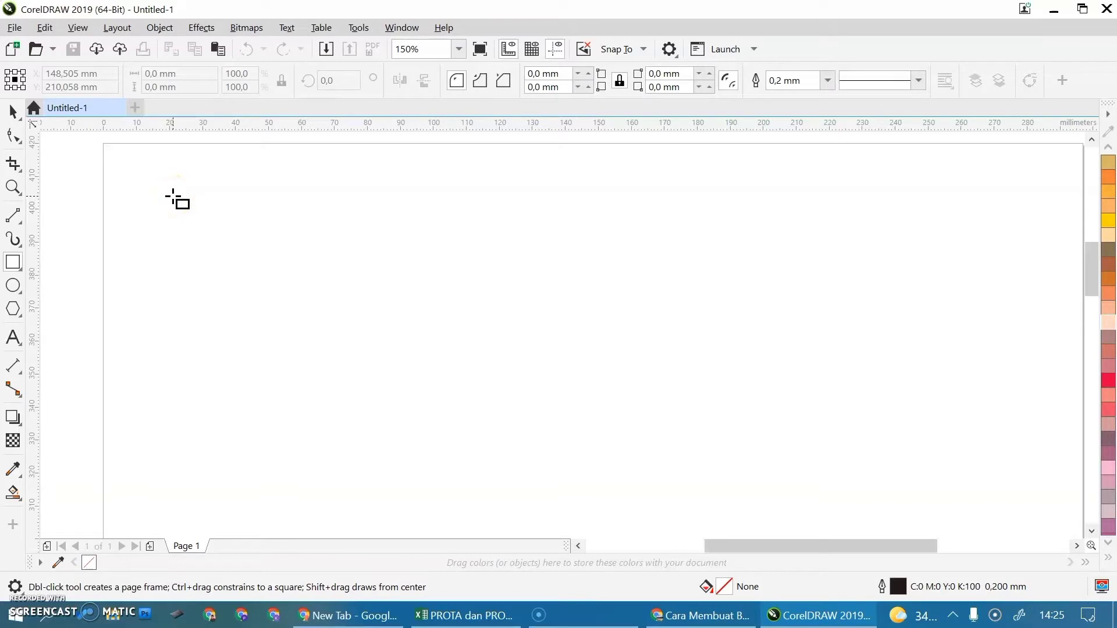
pyautogui.moveTo(173, 198)
pyautogui.mouseDown()
pyautogui.moveTo(240, 307)
pyautogui.moveTo(325, 399)
pyautogui.mouseUp()
pyautogui.moveTo(452, 262)
pyautogui.mouseDown()
pyautogui.moveTo(739, 381)
pyautogui.moveTo(745, 286)
pyautogui.moveTo(709, 482)
pyautogui.moveTo(464, 217)
pyautogui.moveTo(791, 424)
pyautogui.moveTo(226, 348)
pyautogui.moveTo(498, 332)
pyautogui.moveTo(950, 352)
pyautogui.moveTo(531, 428)
pyautogui.moveTo(501, 307)
pyautogui.moveTo(629, 417)
pyautogui.moveTo(566, 295)
pyautogui.moveTo(650, 466)
pyautogui.moveTo(499, 291)
pyautogui.mouseUp()
pyautogui.press('Delete')
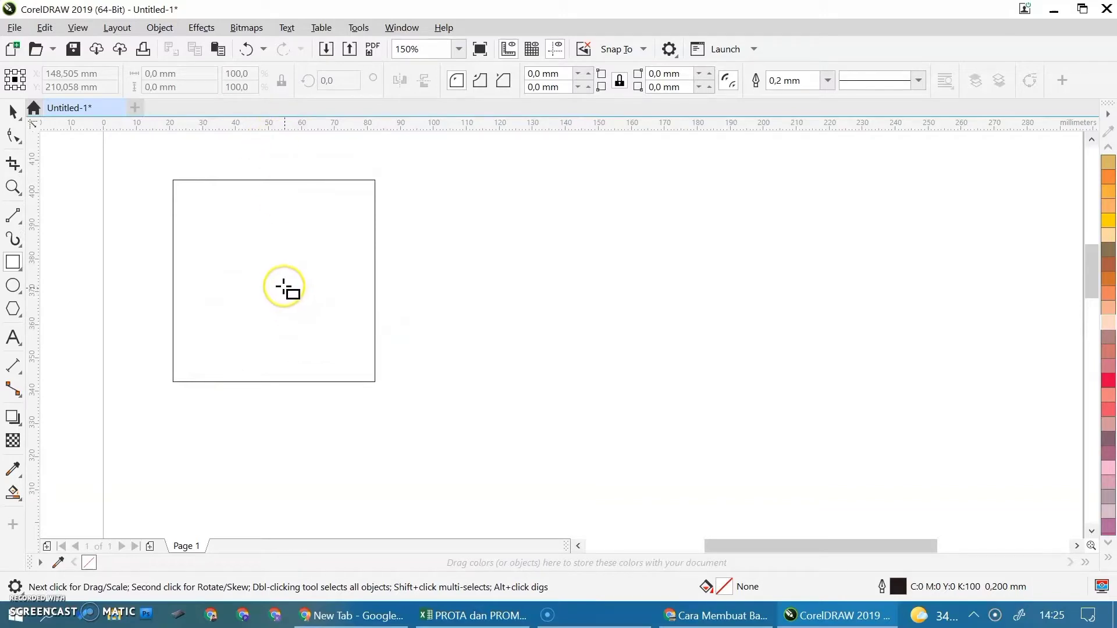
# Draw both corner-to-corner diagonals of the square with the 2-Point Line tool
pyautogui.click(22, 224)
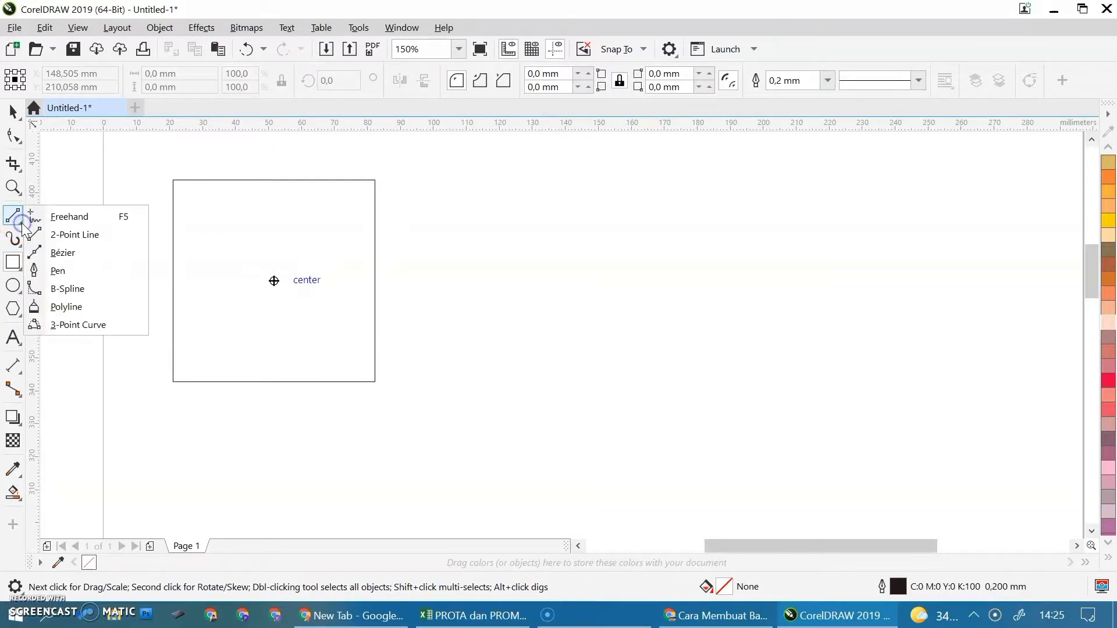
pyautogui.click(35, 221)
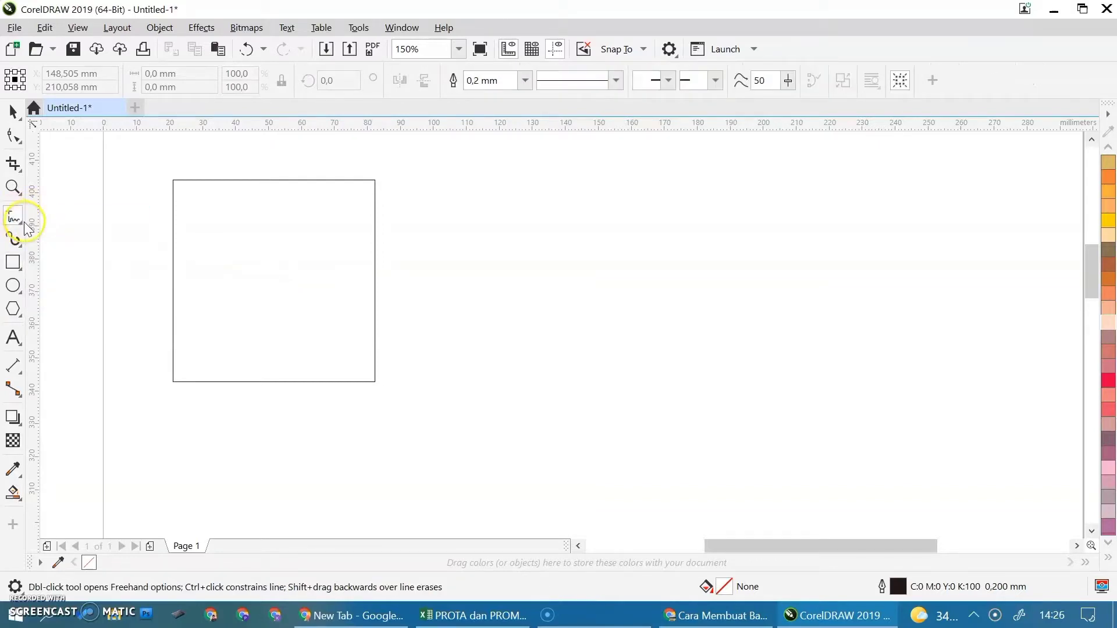
pyautogui.click(22, 224)
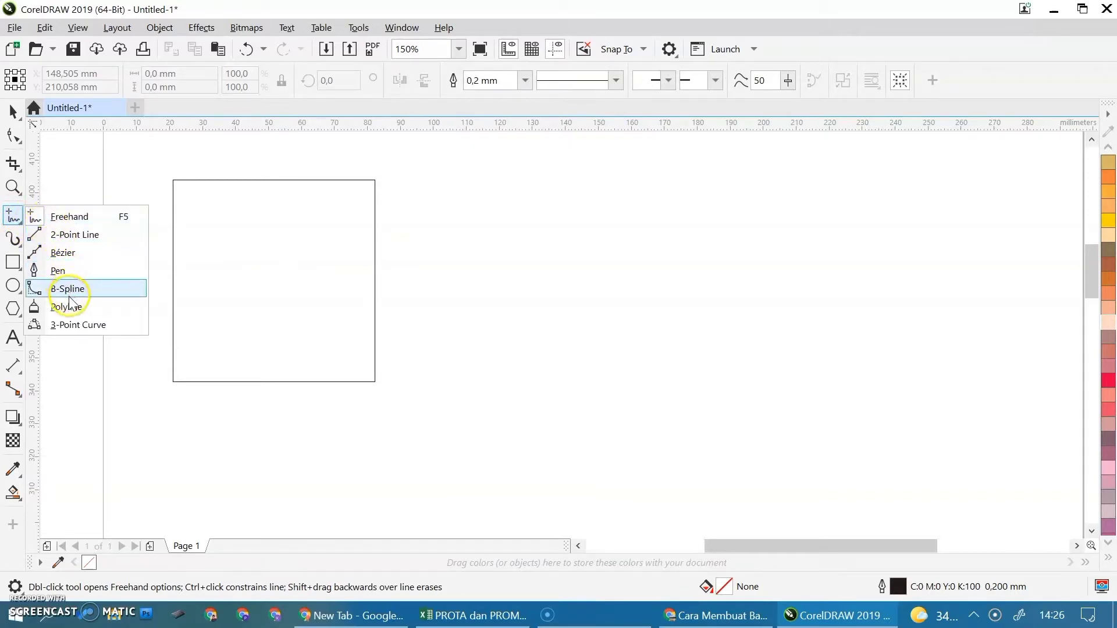
pyautogui.click(73, 235)
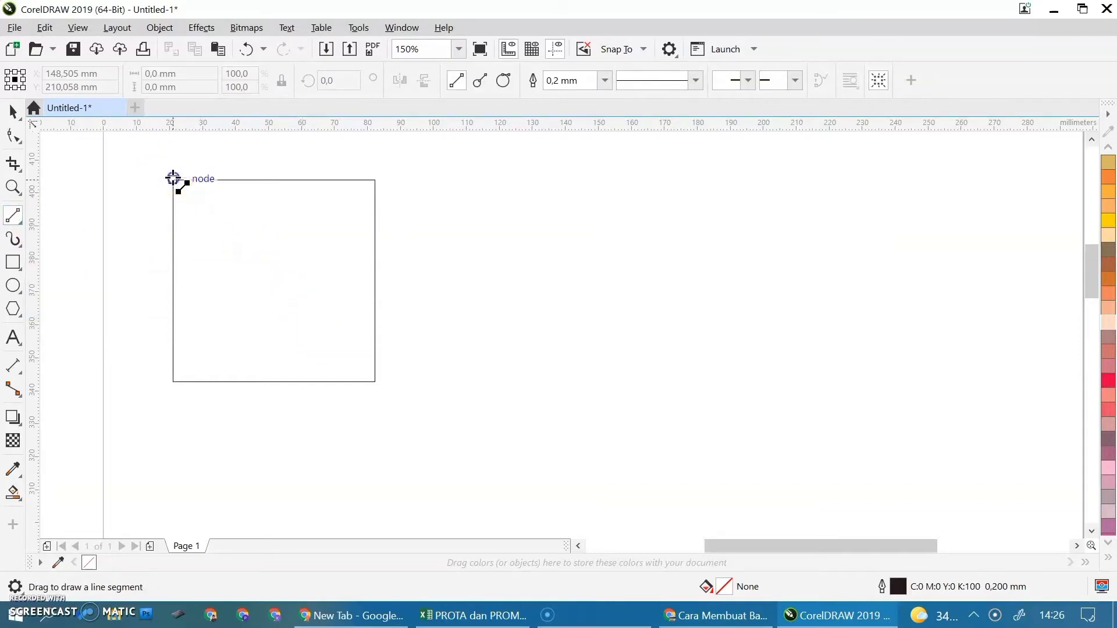
pyautogui.moveTo(173, 179); pyautogui.dragTo(377, 381)
pyautogui.click(375, 179)
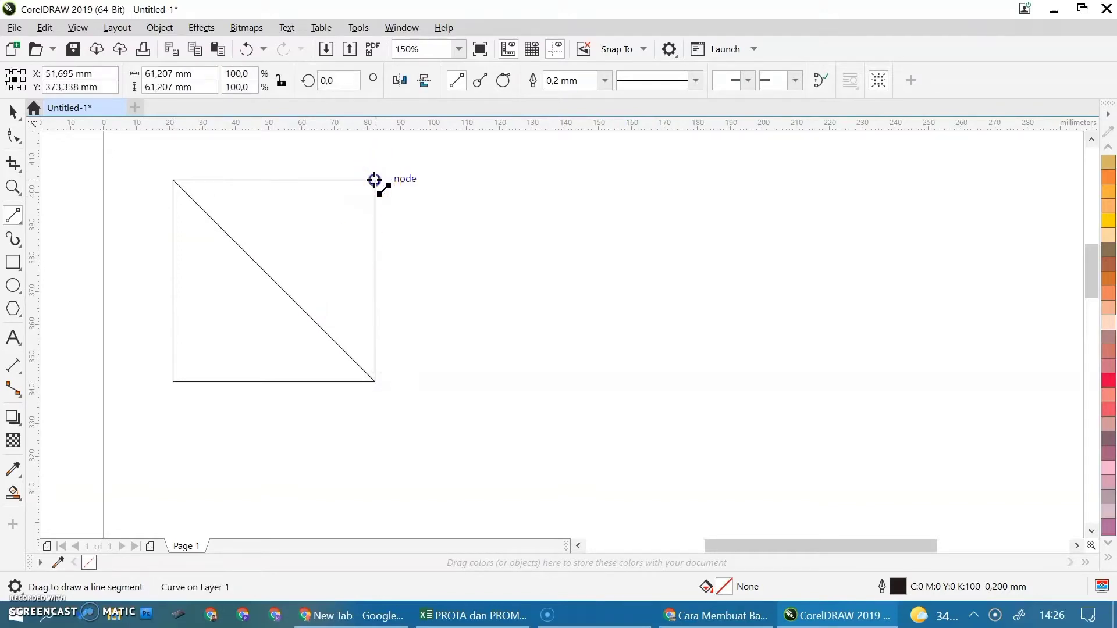
pyautogui.moveTo(374, 180)
pyautogui.mouseDown()
pyautogui.moveTo(237, 331)
pyautogui.moveTo(173, 381)
pyautogui.mouseUp()
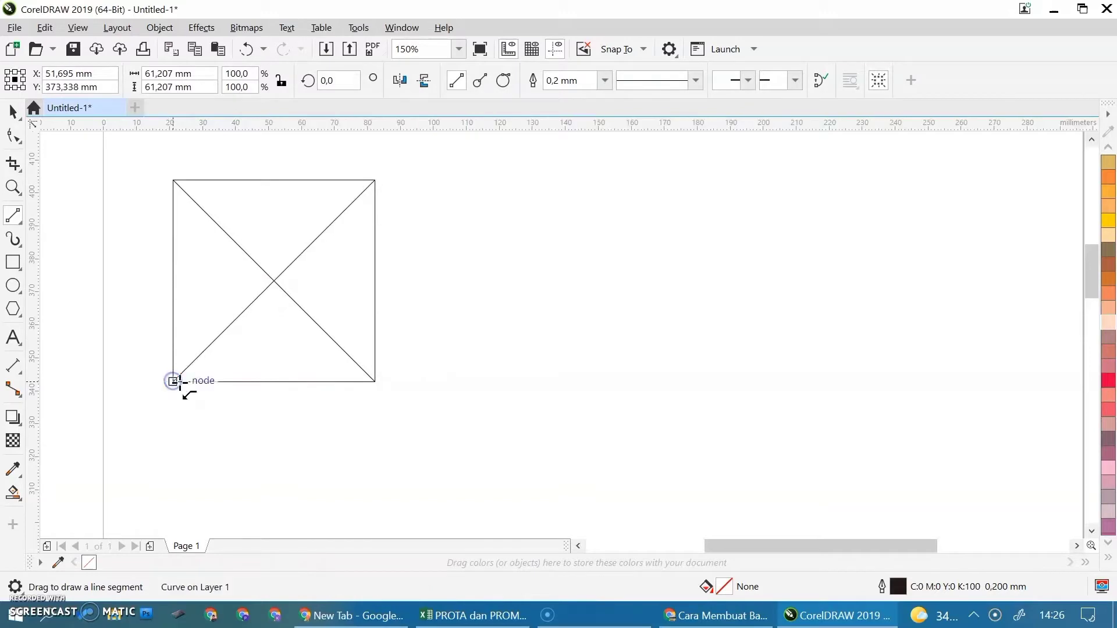
# Rotate the square and its two diagonals together by 45 degrees and move them further into the page
pyautogui.click(13, 112)
pyautogui.moveTo(331, 417); pyautogui.dragTo(467, 469)
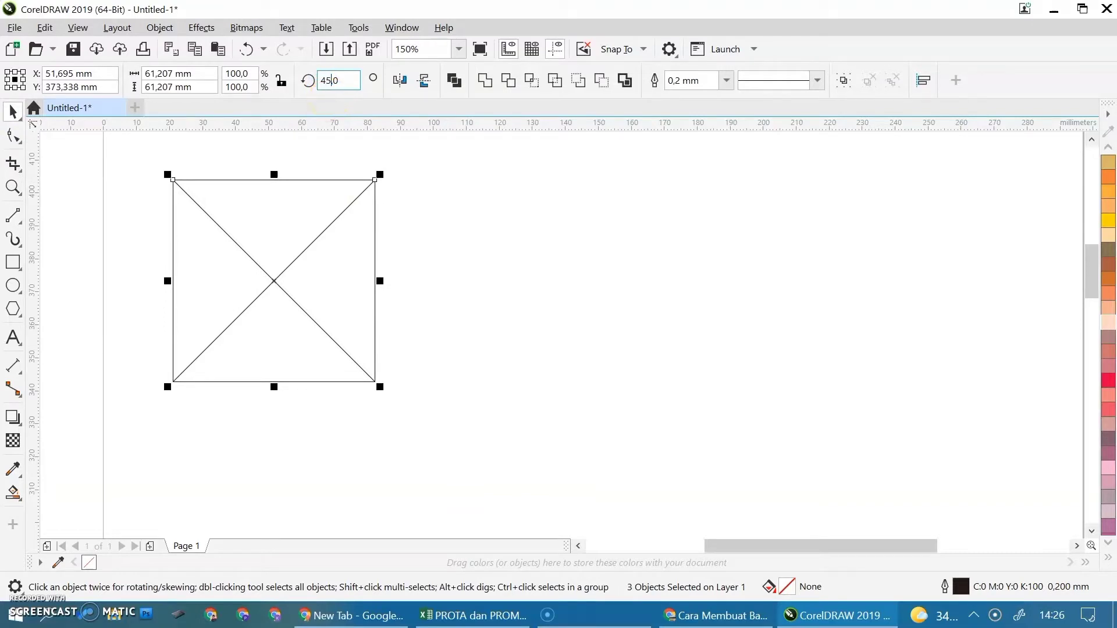
pyautogui.press('Return')
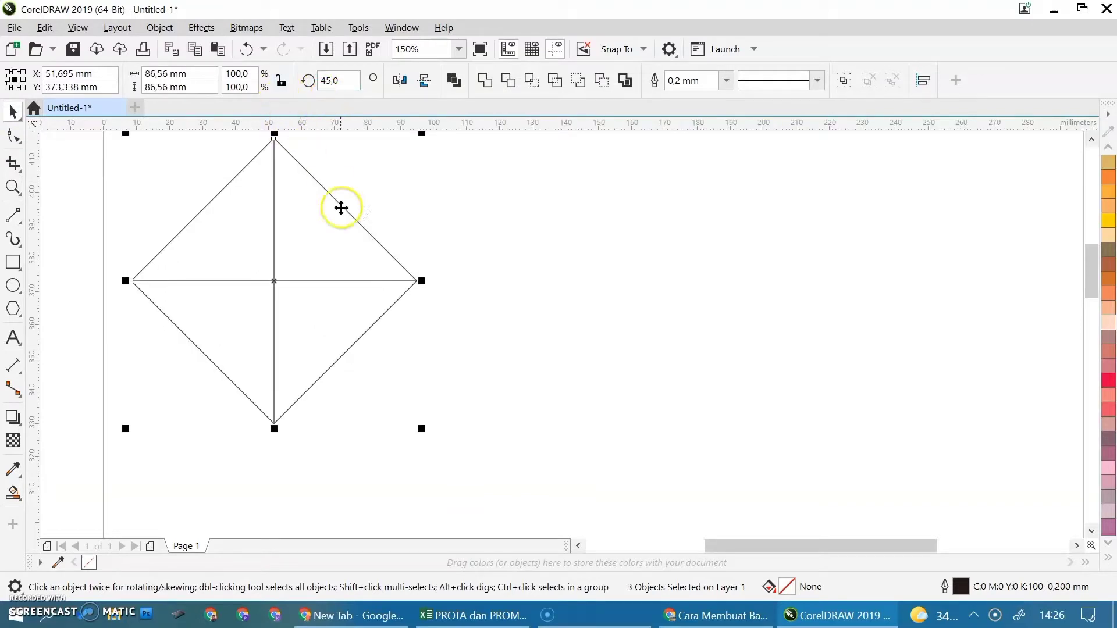
pyautogui.moveTo(344, 348); pyautogui.dragTo(465, 381)
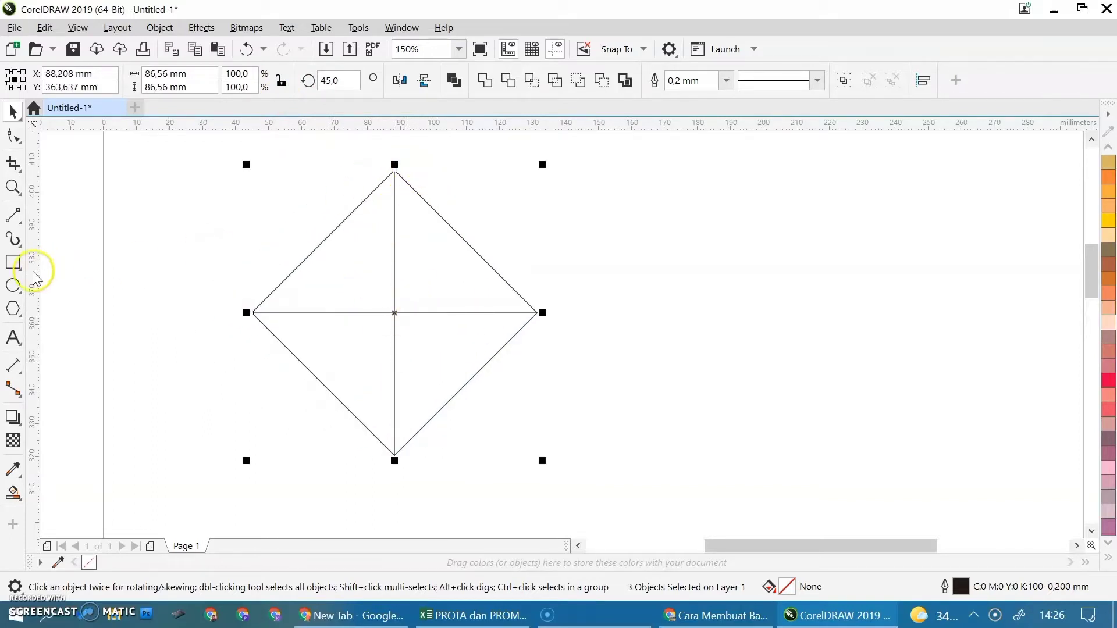
# Draw a circle about 52 mm in diameter to the right of the diamond
pyautogui.moveTo(623, 208); pyautogui.dragTo(877, 444)
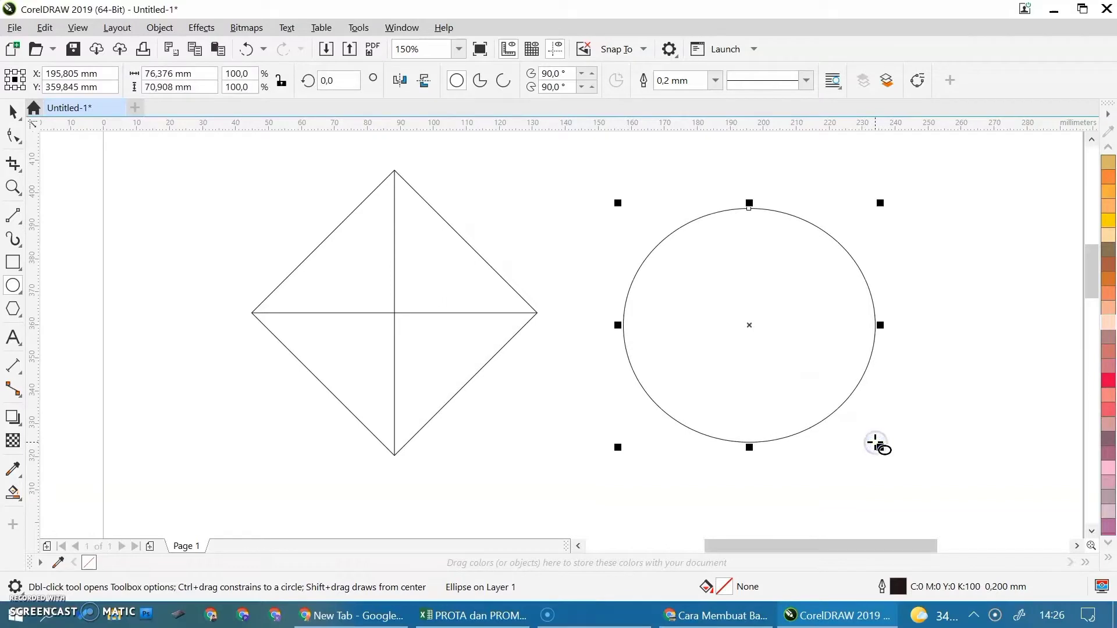
pyautogui.press('Delete')
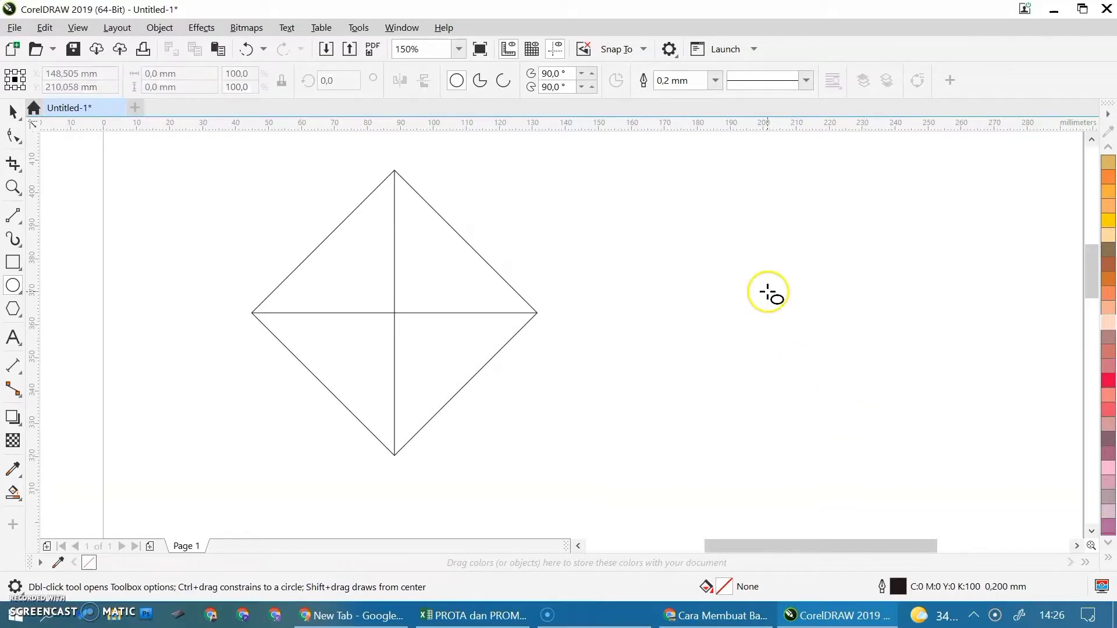
pyautogui.moveTo(642, 197); pyautogui.dragTo(772, 369)
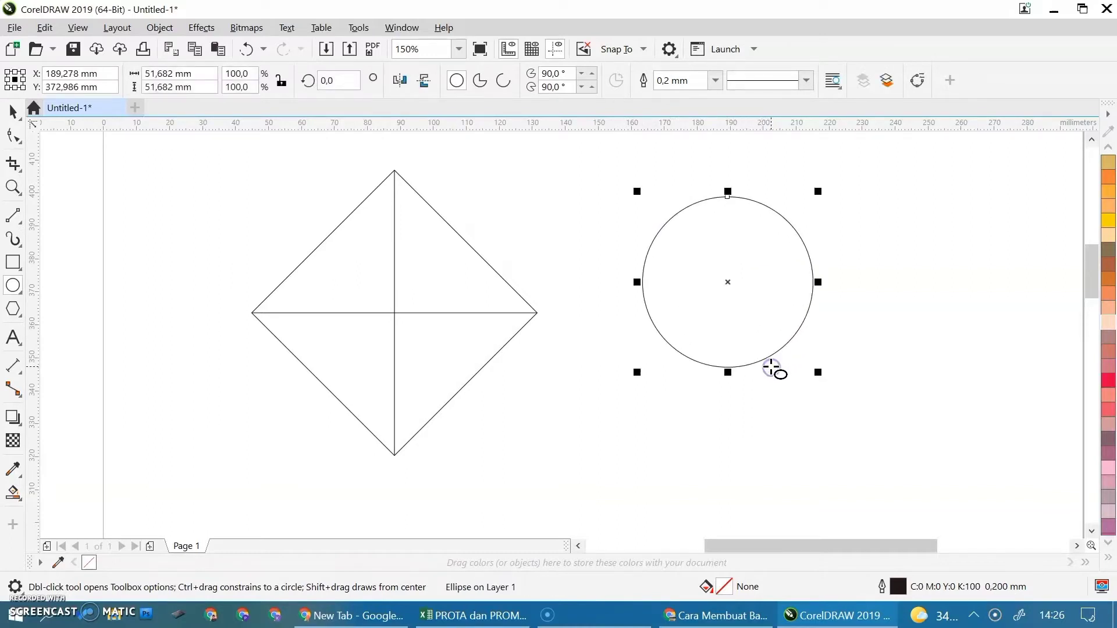
# Duplicate the circle and nudge the copy about 28 mm horizontally to the right so the two circles overlap
pyautogui.click(767, 359)
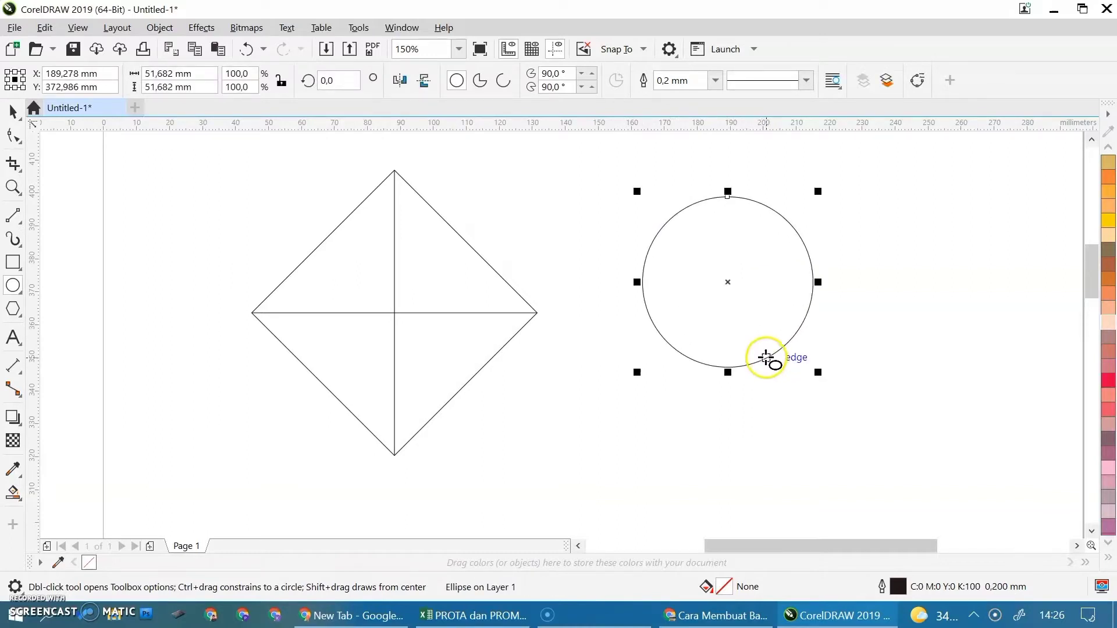
pyautogui.press('Right')
pyautogui.press('Right')
pyautogui.press('Right')
pyautogui.press('Right')
pyautogui.press('Right')
pyautogui.press('Right')
pyautogui.press('Right')
pyautogui.press('Right')
pyautogui.press('Right')
pyautogui.press('Right')
pyautogui.press('Right')
pyautogui.press('Right')
pyautogui.press('Right')
pyautogui.press('Right')
pyautogui.press('Right')
pyautogui.press('Right')
pyautogui.press('Right')
pyautogui.press('Right')
pyautogui.press('Right')
pyautogui.press('Right')
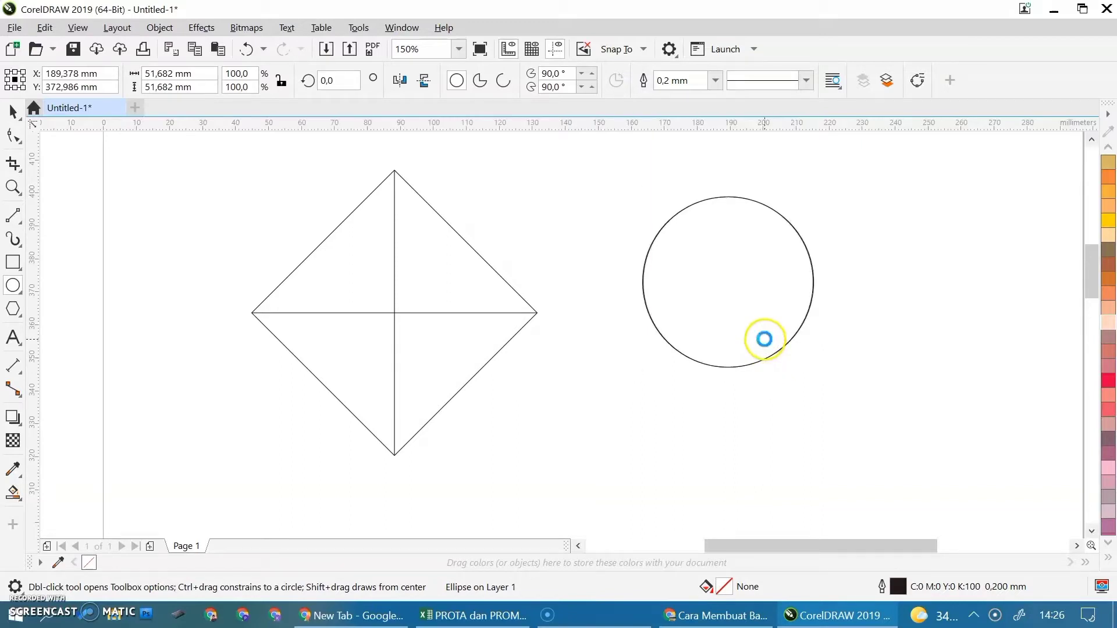
pyautogui.press('Right')
pyautogui.press('Right')
pyautogui.press('Right')
pyautogui.press('Right')
pyautogui.press('Right')
pyautogui.press('Right')
pyautogui.press('Right')
pyautogui.press('Right')
pyautogui.press('Right')
pyautogui.press('Right')
pyautogui.press('Right')
pyautogui.press('Right')
pyautogui.press('Right')
pyautogui.press('Right')
pyautogui.press('Right')
pyautogui.press('Right')
pyautogui.press('Right')
pyautogui.press('Right')
pyautogui.press('Right')
pyautogui.press('Right')
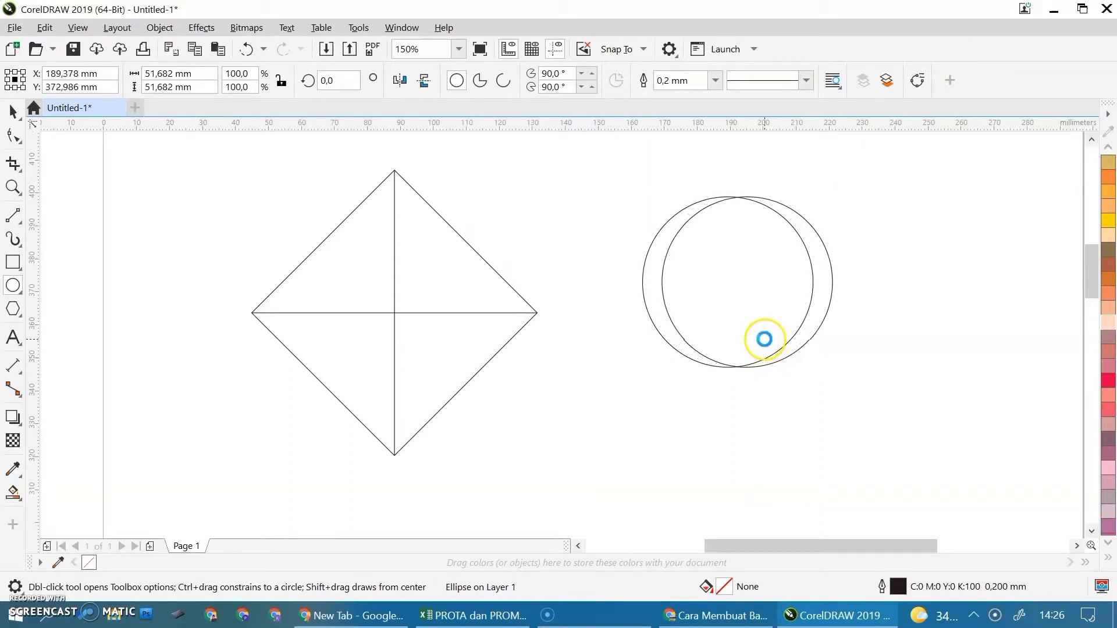
pyautogui.press('Right')
pyautogui.press('Right')
pyautogui.press('Right')
pyautogui.press('Right')
pyautogui.press('Right')
pyautogui.press('Right')
pyautogui.press('Right')
pyautogui.press('Right')
pyautogui.press('Right')
pyautogui.press('Right')
pyautogui.press('Right')
pyautogui.press('Right')
pyautogui.press('Right')
pyautogui.press('Right')
pyautogui.press('Right')
pyautogui.press('Right')
pyautogui.press('Right')
pyautogui.press('Right')
pyautogui.press('Right')
pyautogui.press('Right')
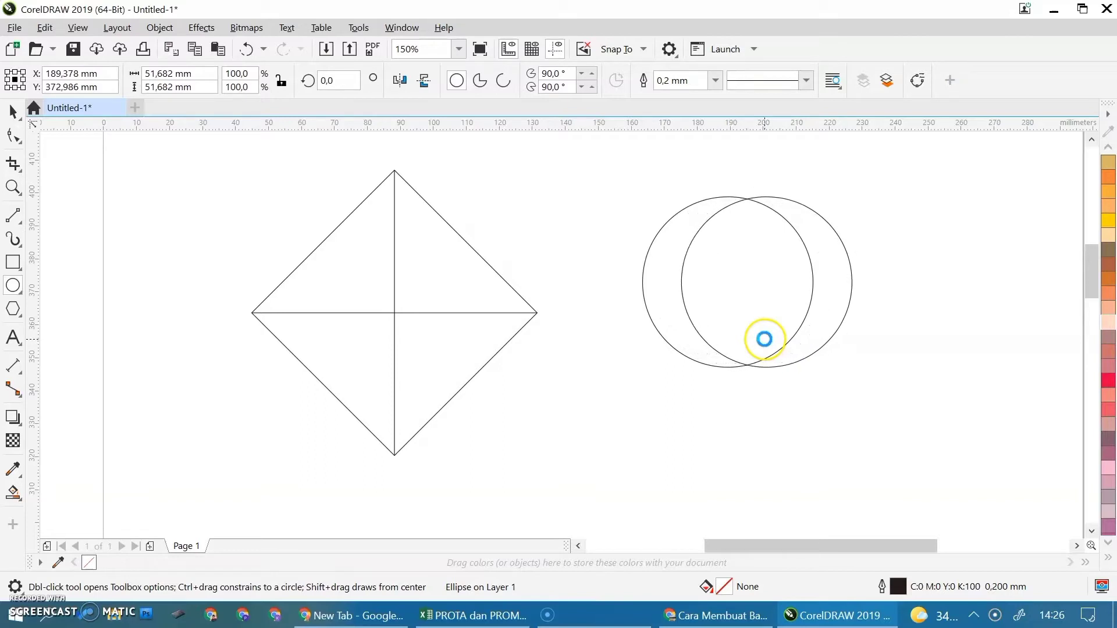
pyautogui.press('Right')
pyautogui.press('Right')
pyautogui.press('Right')
pyautogui.press('Right')
pyautogui.press('Right')
pyautogui.press('Right')
pyautogui.press('Right')
pyautogui.press('Right')
pyautogui.press('Right')
pyautogui.press('Right')
pyautogui.press('Right')
pyautogui.press('Right')
pyautogui.press('Right')
pyautogui.press('Right')
pyautogui.press('Right')
pyautogui.press('Right')
pyautogui.press('Right')
pyautogui.press('Right')
pyautogui.press('Right')
pyautogui.press('Right')
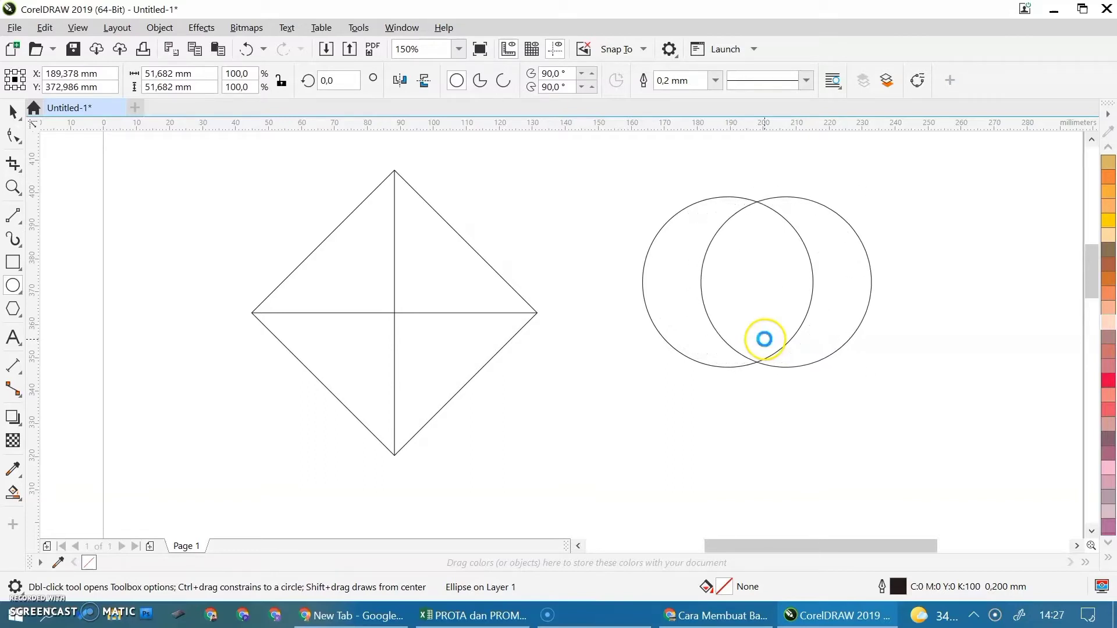
pyautogui.press('Right')
pyautogui.press('Right')
pyautogui.press('Right')
pyautogui.press('Right')
pyautogui.press('Right')
pyautogui.press('Right')
pyautogui.press('Right')
pyautogui.press('Right')
pyautogui.press('Right')
pyautogui.press('Right')
pyautogui.press('Right')
pyautogui.press('Right')
pyautogui.press('Right')
pyautogui.press('Right')
pyautogui.press('Right')
pyautogui.press('Right')
pyautogui.press('Right')
pyautogui.press('Right')
pyautogui.press('Right')
pyautogui.press('Right')
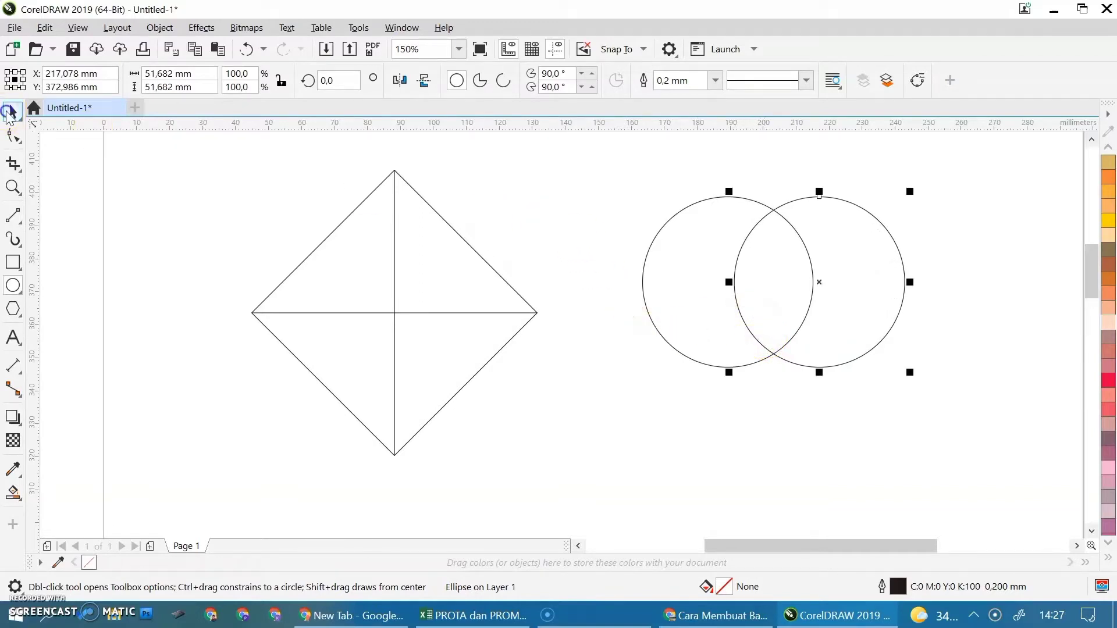
pyautogui.click(10, 112)
pyautogui.moveTo(605, 165); pyautogui.dragTo(967, 410)
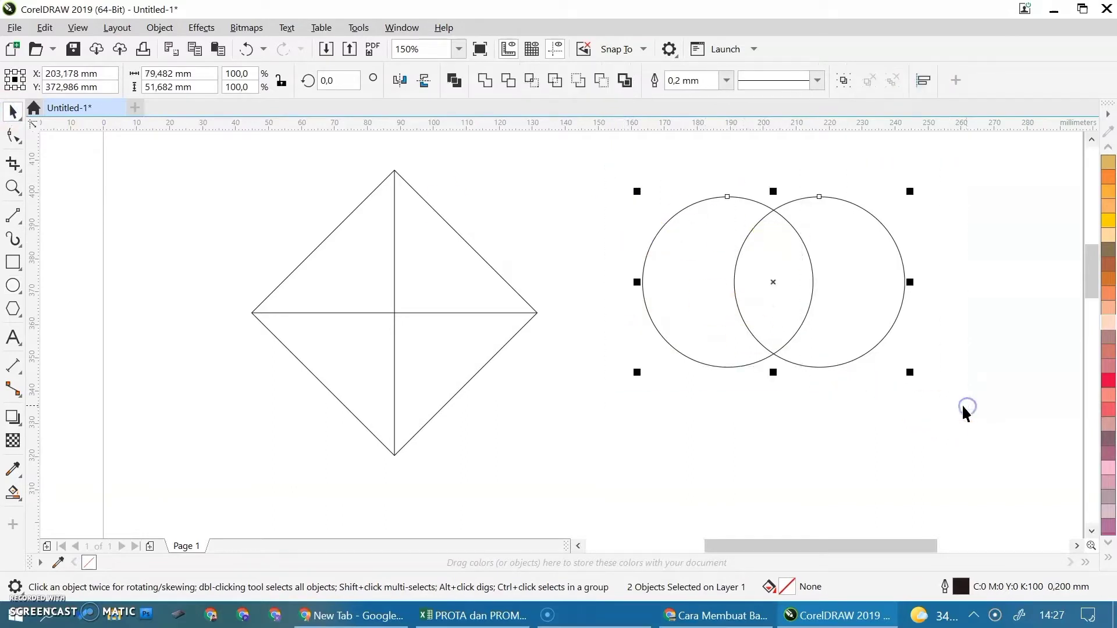
pyautogui.click(554, 83)
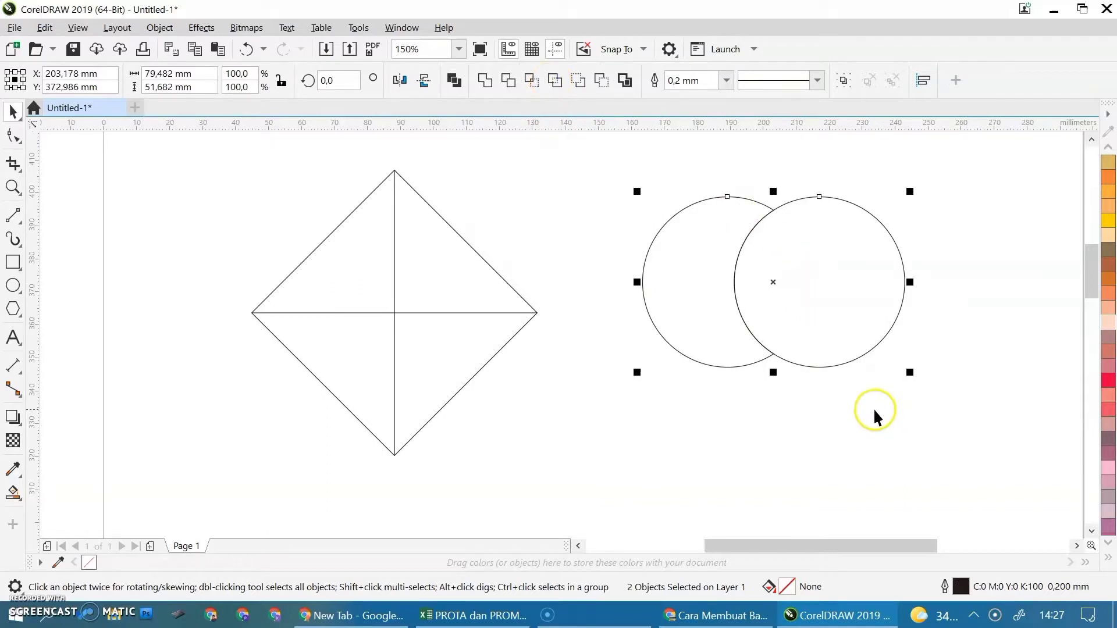
pyautogui.hotkey('ctrl', 'z')
# Create a lens shape from the intersection of the two circles and move both circles away from it
pyautogui.moveTo(610, 153); pyautogui.dragTo(732, 333)
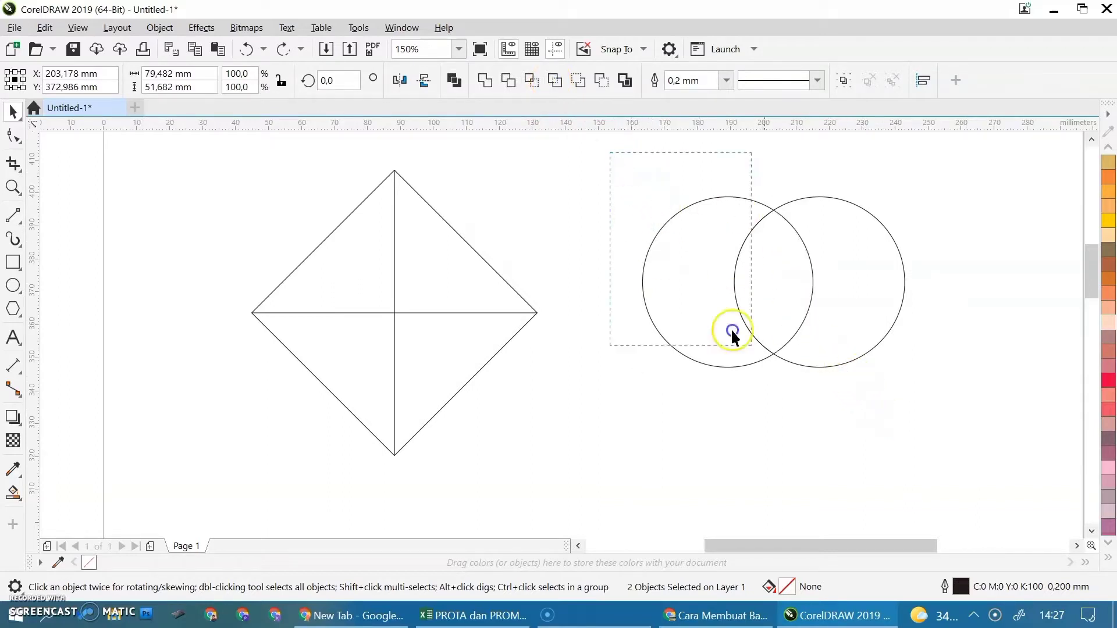
pyautogui.click(531, 82)
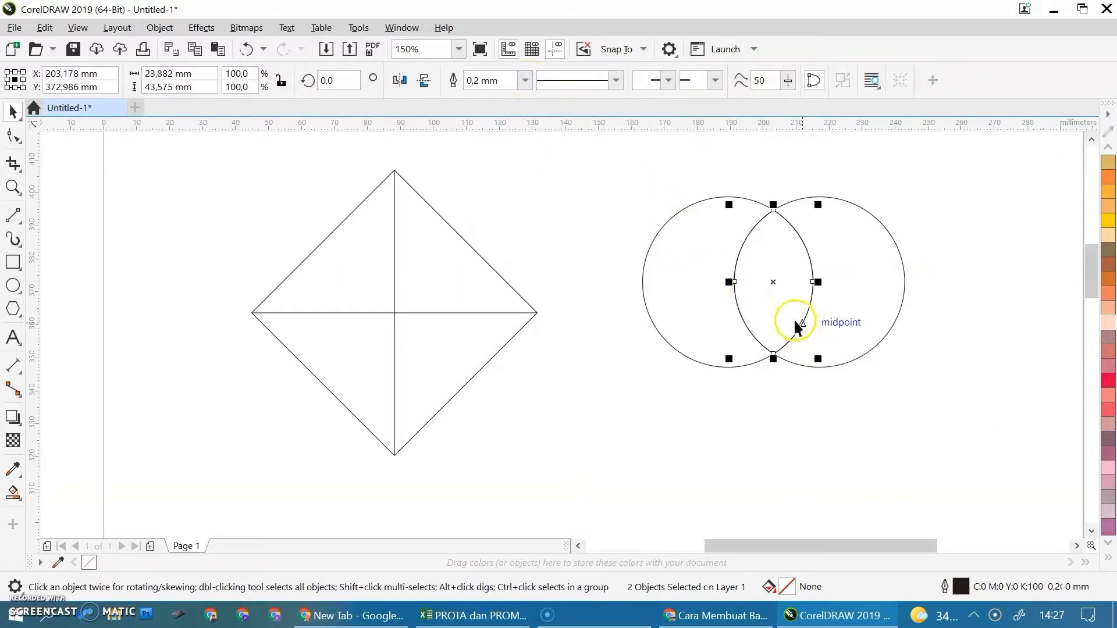
pyautogui.moveTo(789, 317); pyautogui.dragTo(873, 464)
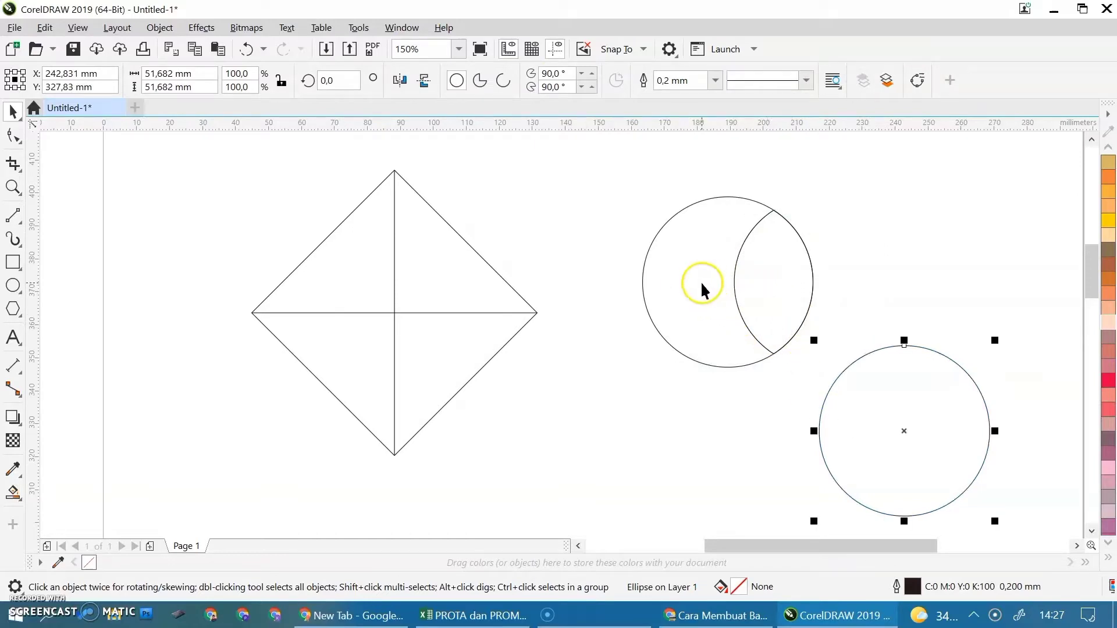
pyautogui.moveTo(678, 275); pyautogui.dragTo(687, 391)
# Move the lens shape onto the upper half of the diamond's vertical diagonal, with its tip at the diamond's top corner
pyautogui.click(759, 313)
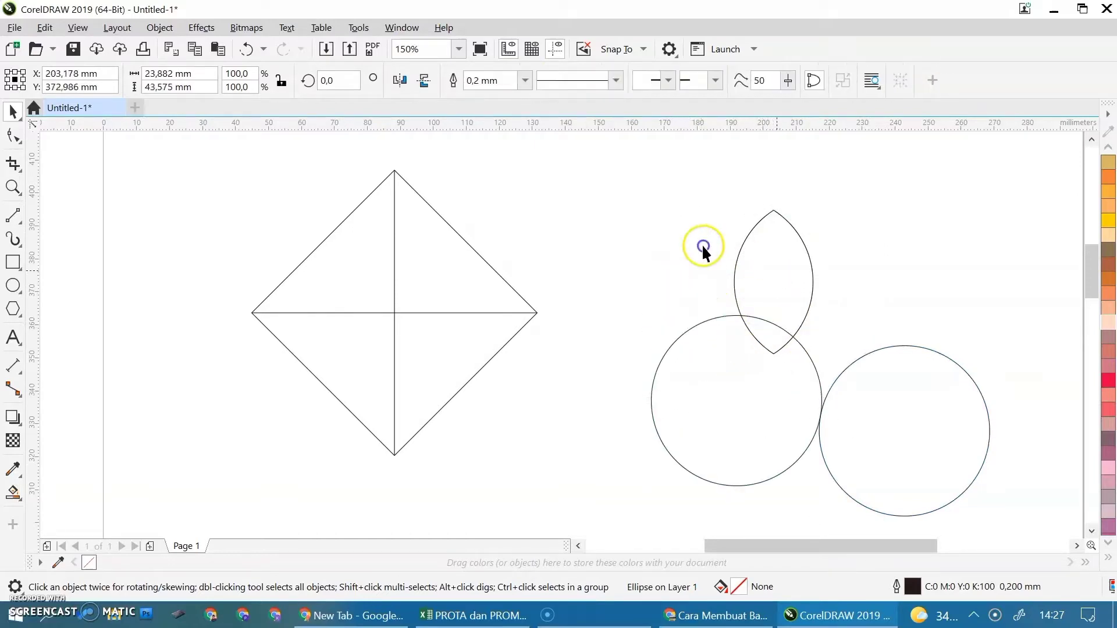
pyautogui.moveTo(702, 243); pyautogui.dragTo(395, 230)
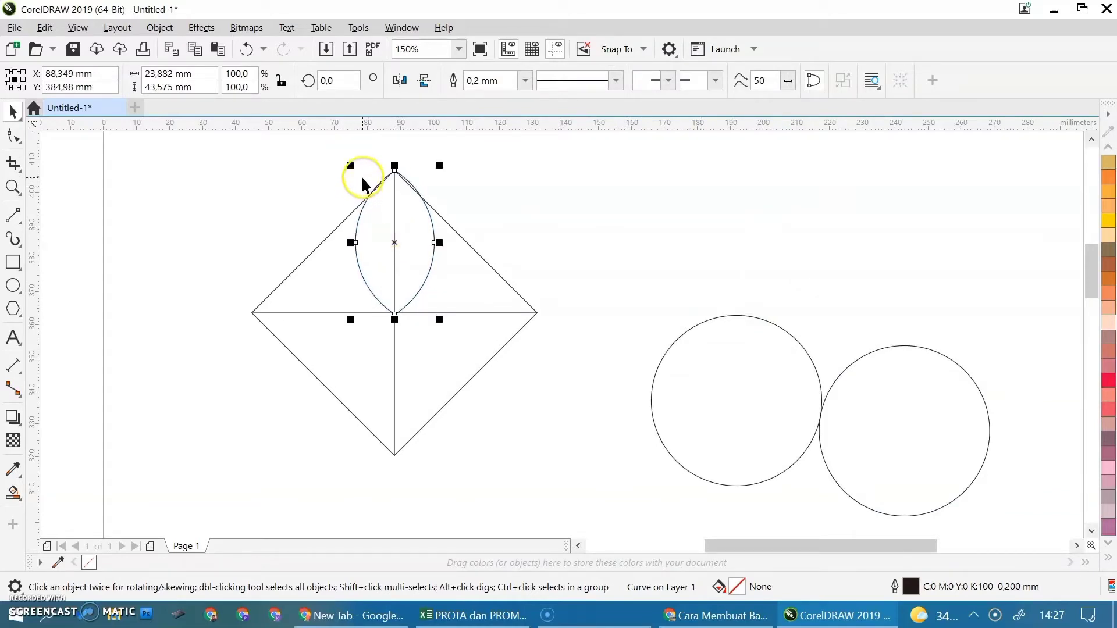
pyautogui.scroll(2, 362, 185)
pyautogui.scroll(1, 504, 158)
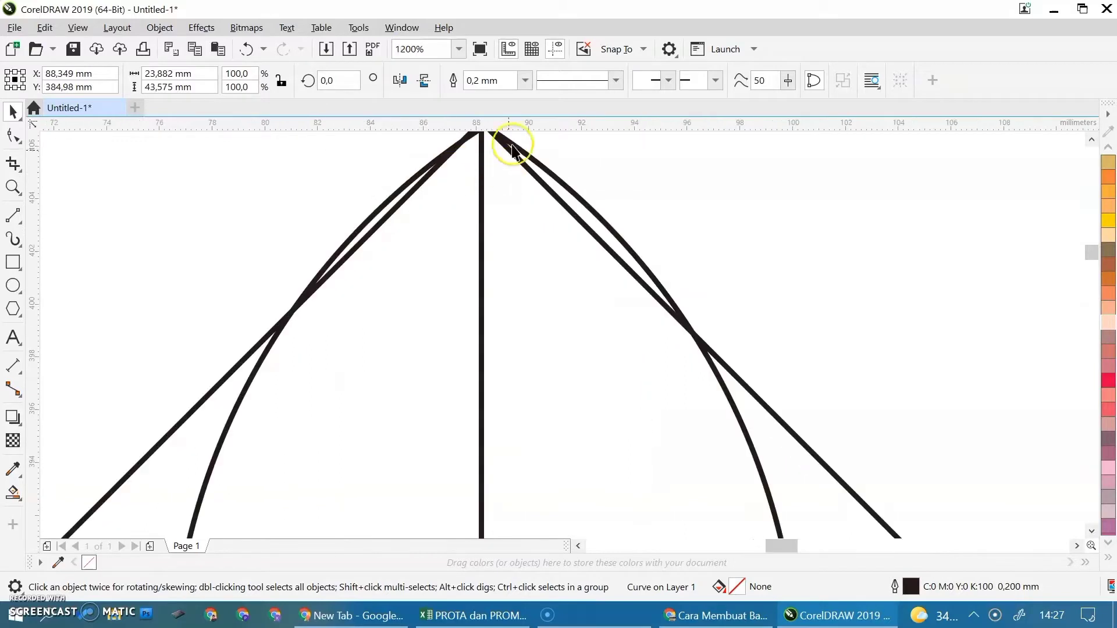
pyautogui.click(723, 169)
pyautogui.click(1091, 140)
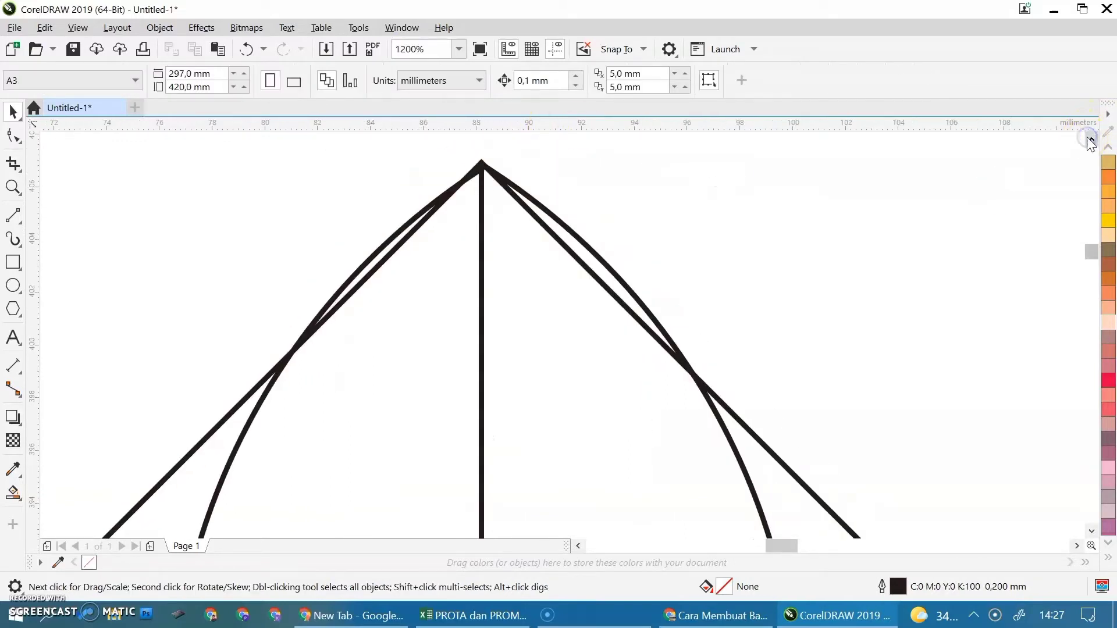
pyautogui.click(622, 283)
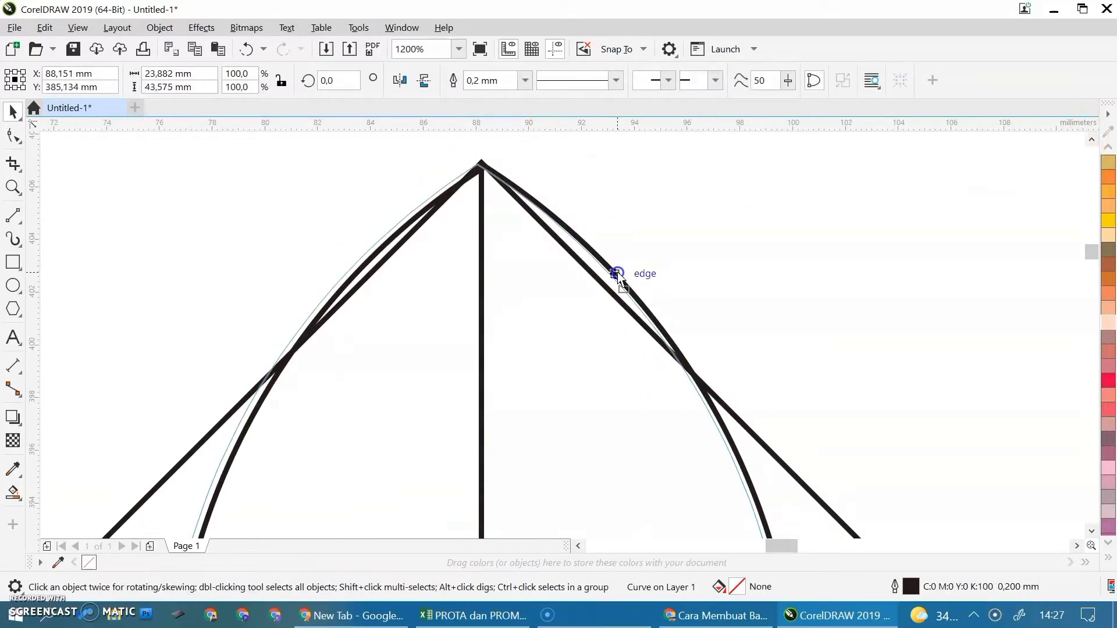
pyautogui.moveTo(622, 269); pyautogui.dragTo(631, 291)
# Narrow the lens to about 20.8 mm wide and realign its upper tip with the diamond's top corner
pyautogui.scroll(-2, 756, 323)
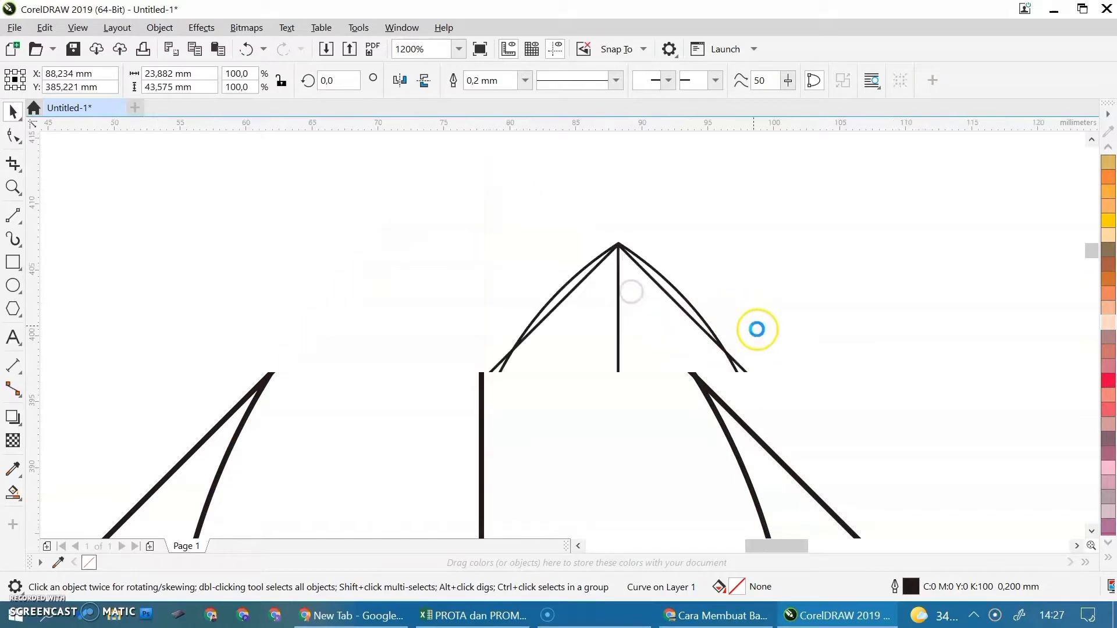
pyautogui.moveTo(766, 430); pyautogui.dragTo(753, 429)
pyautogui.moveTo(710, 396); pyautogui.dragTo(722, 378)
pyautogui.scroll(3, 695, 298)
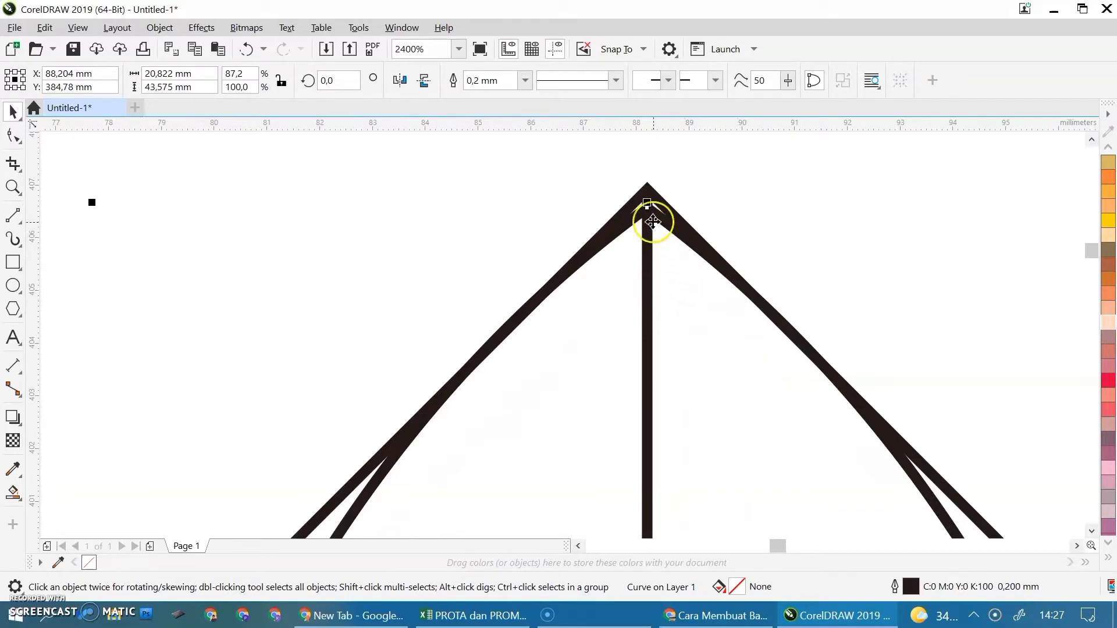
pyautogui.moveTo(647, 203); pyautogui.dragTo(647, 195)
pyautogui.click(806, 235)
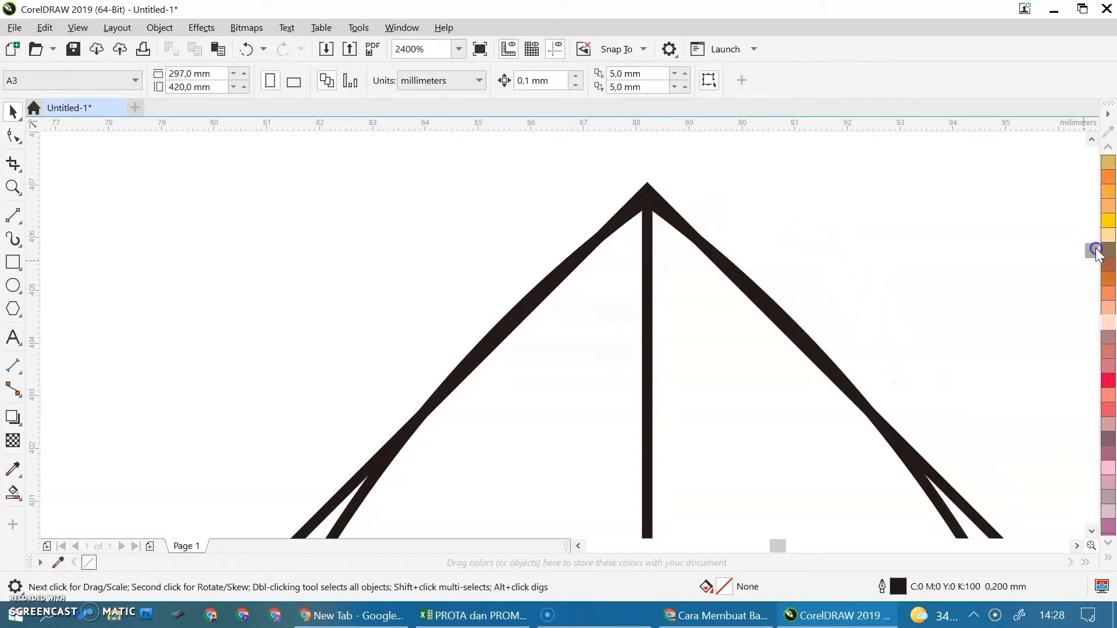
# Shorten the lens to about 43.1 mm high so its lower tip meets the centre where the diamond's diagonals cross
pyautogui.moveTo(1096, 251); pyautogui.dragTo(1090, 257)
pyautogui.scroll(-4, 872, 378)
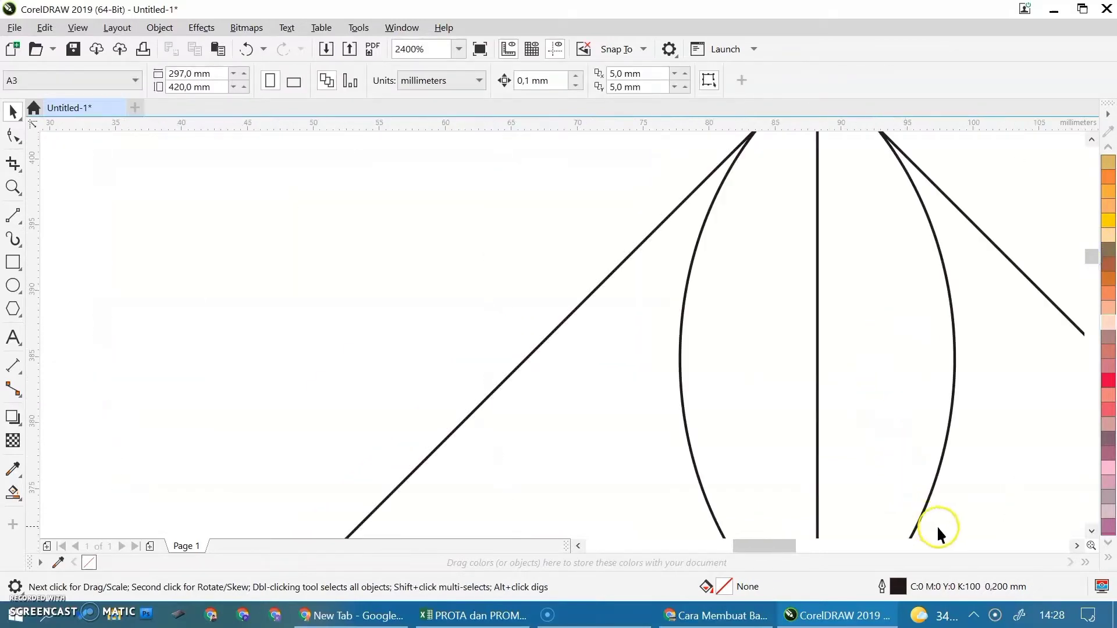
pyautogui.click(1092, 531)
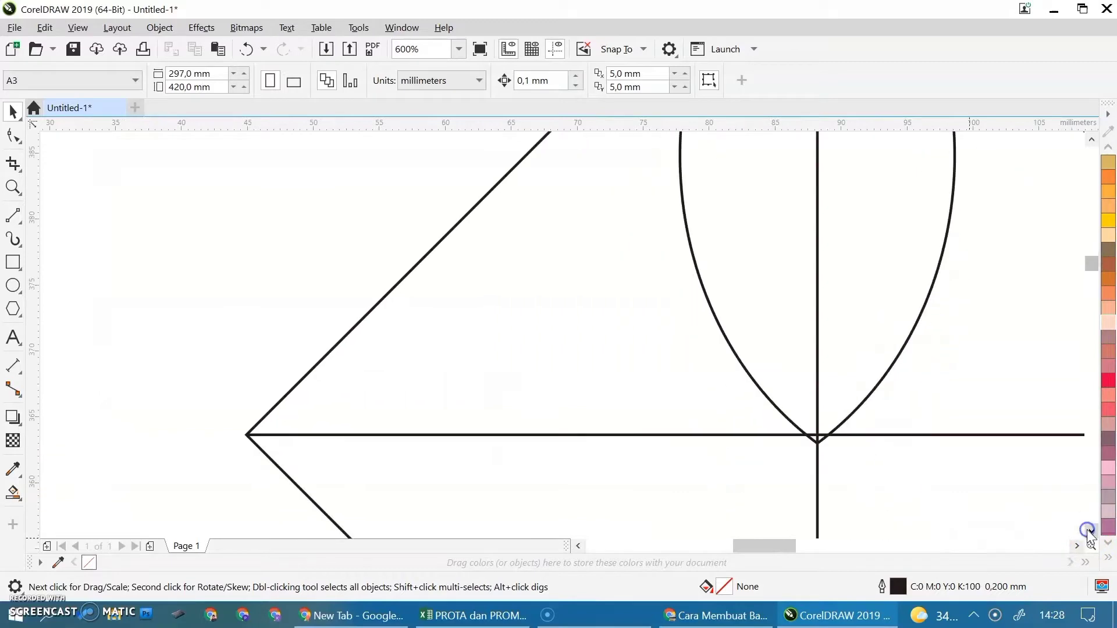
pyautogui.scroll(4, 837, 445)
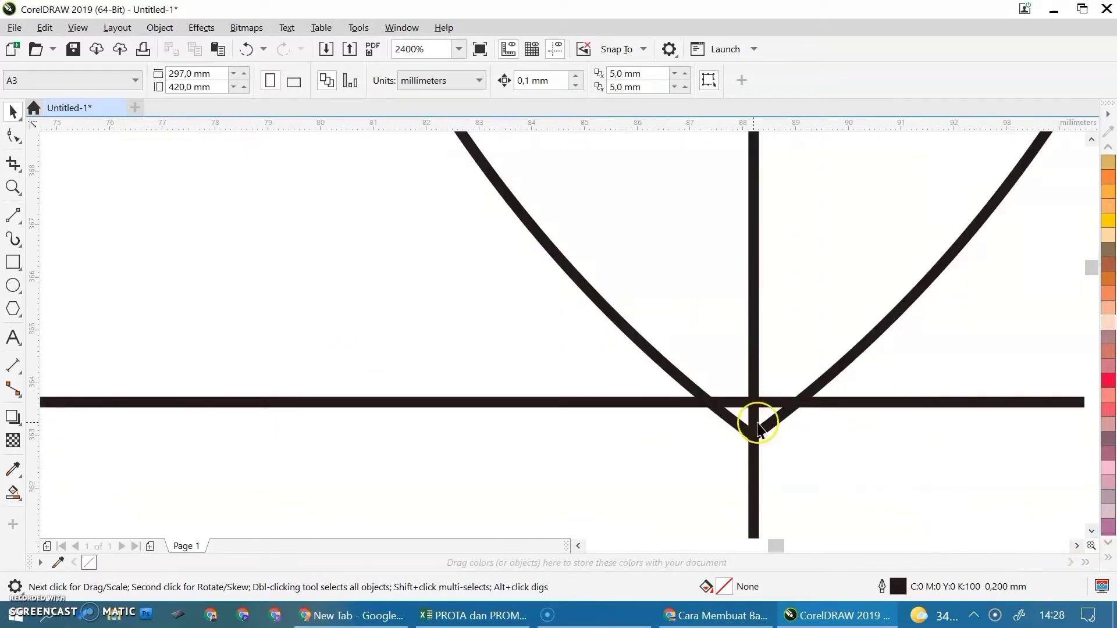
pyautogui.click(762, 429)
pyautogui.moveTo(762, 429)
pyautogui.mouseDown()
pyautogui.moveTo(762, 402)
pyautogui.moveTo(756, 422)
pyautogui.mouseUp()
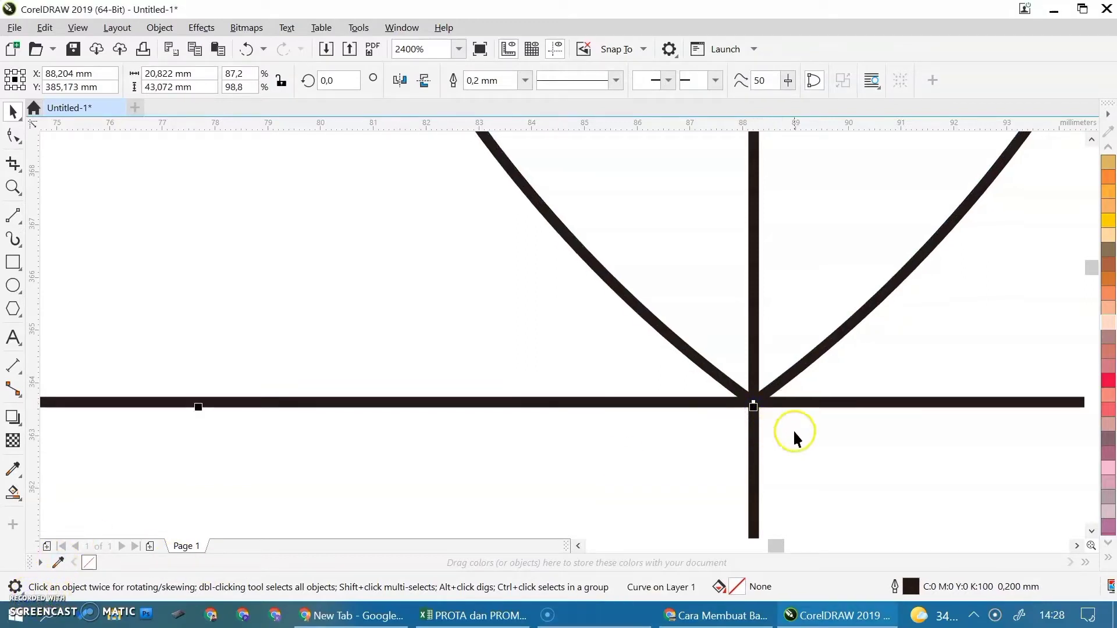
pyautogui.scroll(-3, 782, 391)
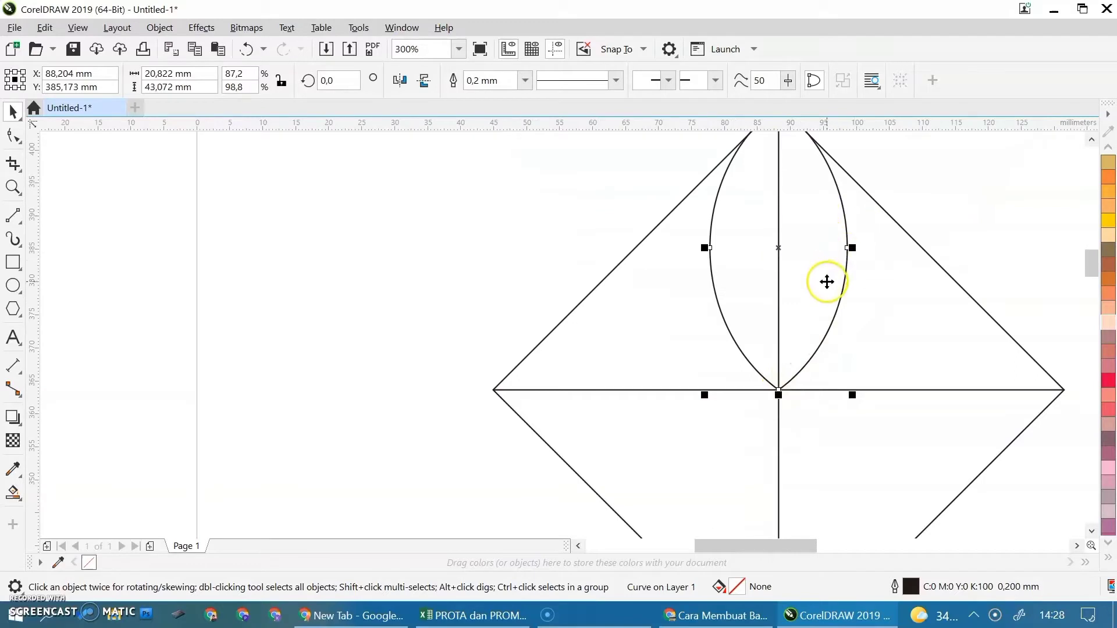
pyautogui.click(950, 222)
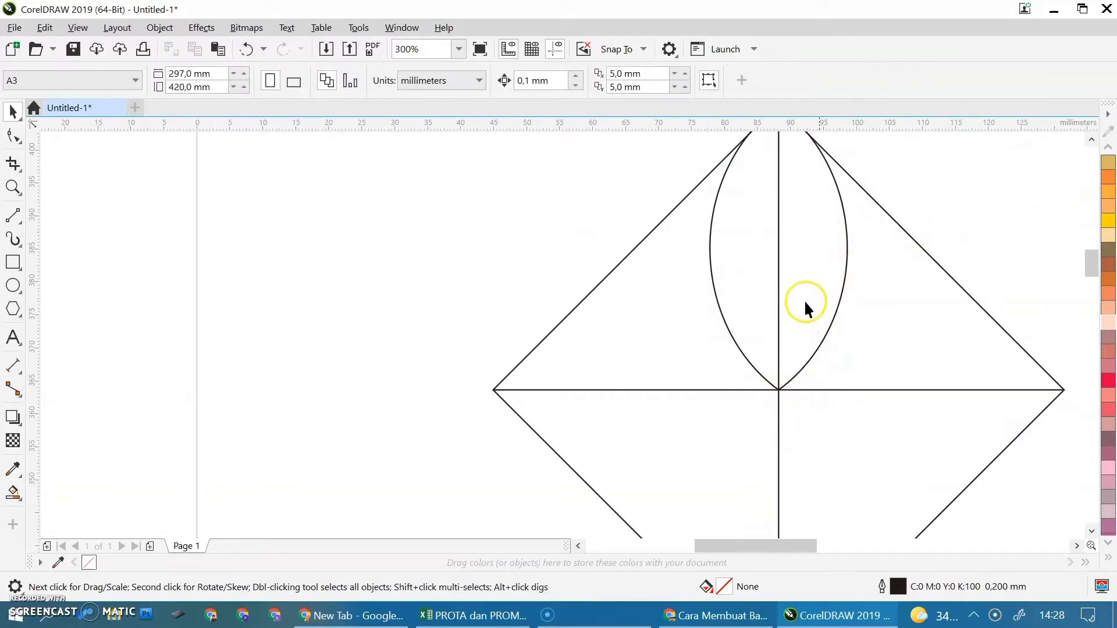
pyautogui.click(777, 288)
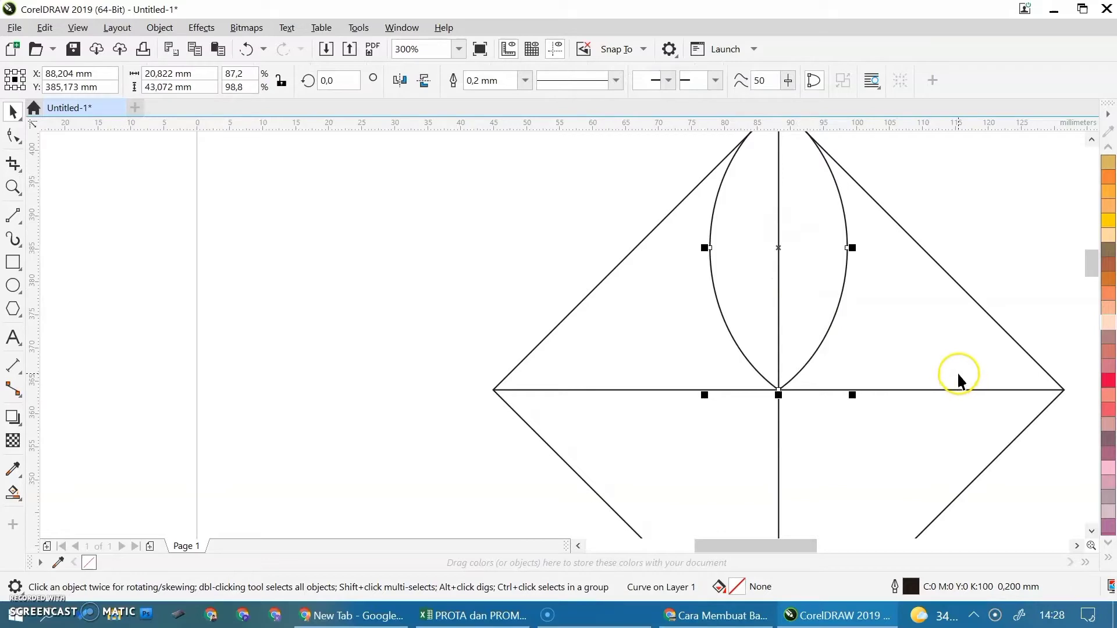
pyautogui.moveTo(831, 283); pyautogui.dragTo(618, 239)
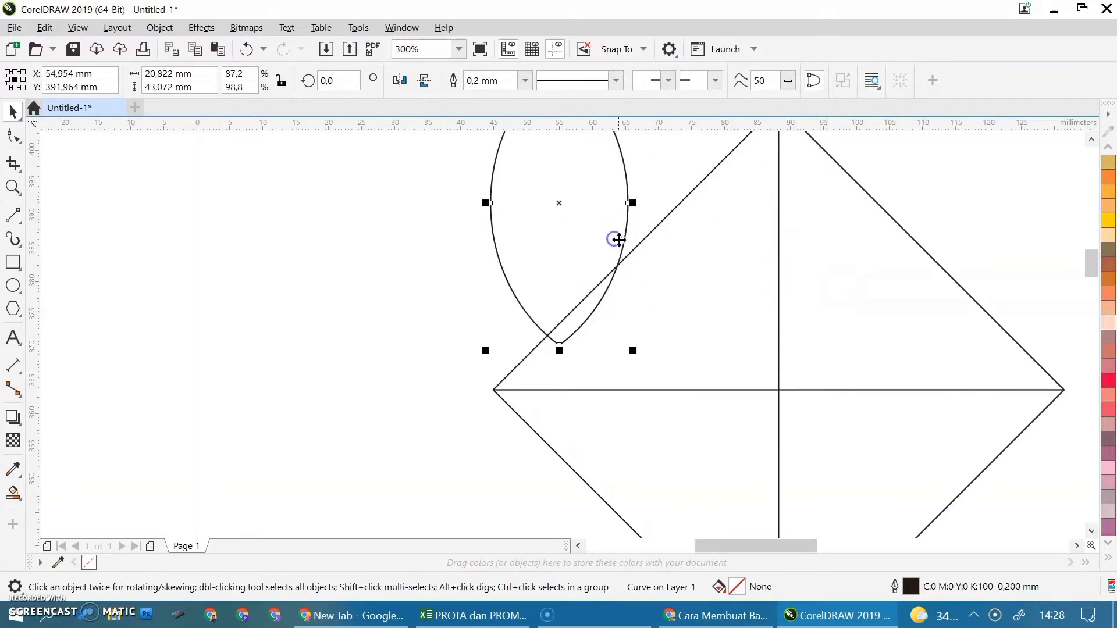
pyautogui.hotkey('ctrl', 'z')
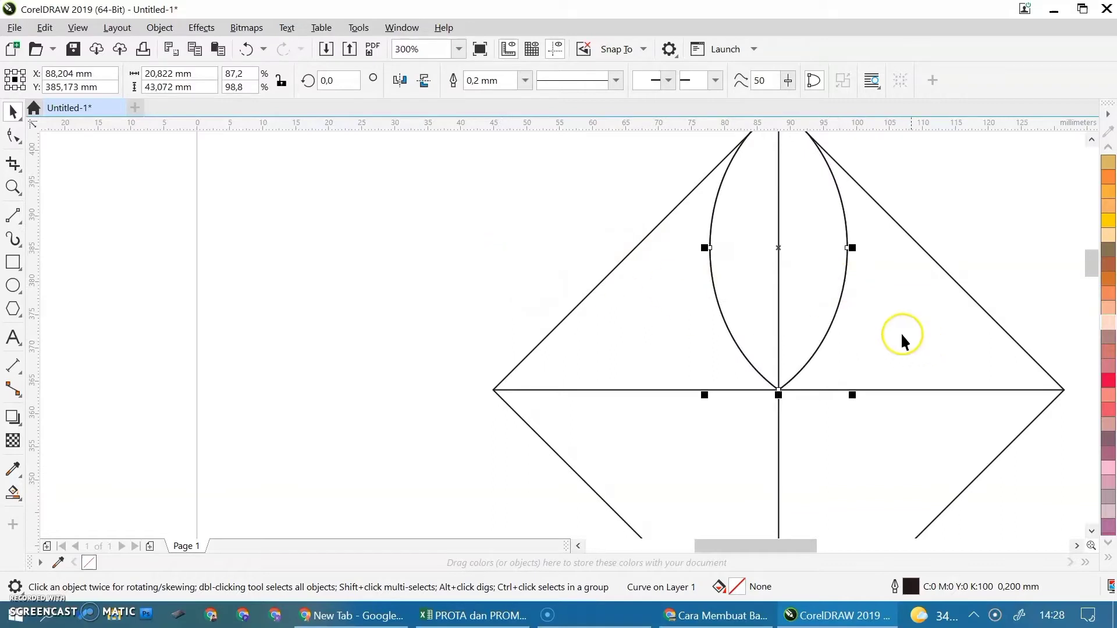
# Duplicate the lens onto the lower half of the vertical diagonal, with the copy's upper tip at the diamond's centre
pyautogui.moveTo(833, 365); pyautogui.dragTo(841, 456)
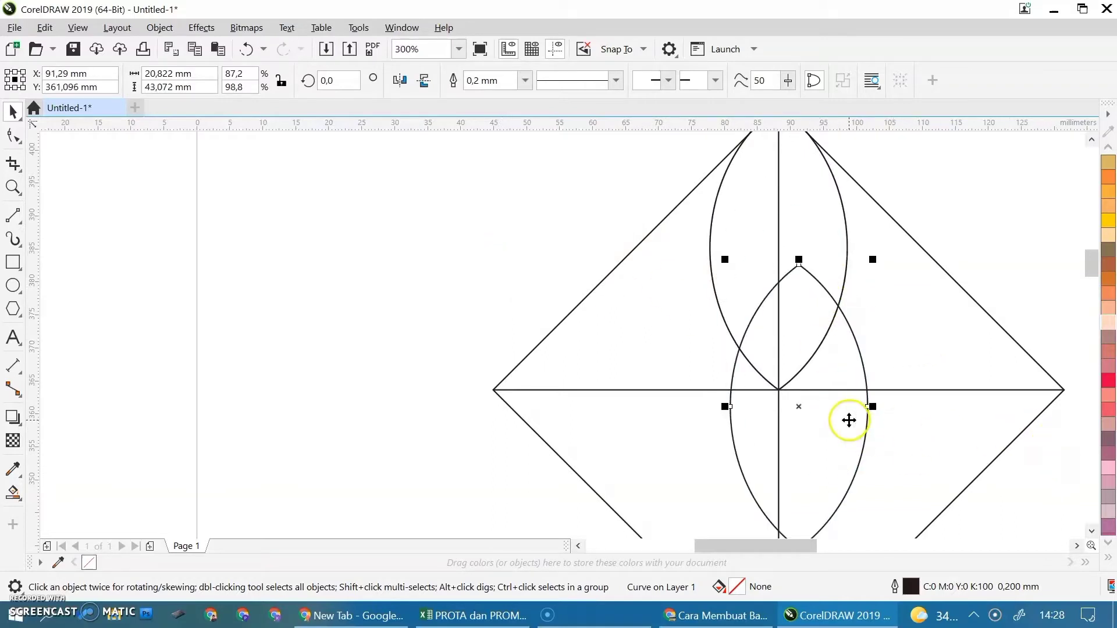
pyautogui.scroll(3, 848, 418)
pyautogui.moveTo(816, 231); pyautogui.dragTo(750, 606)
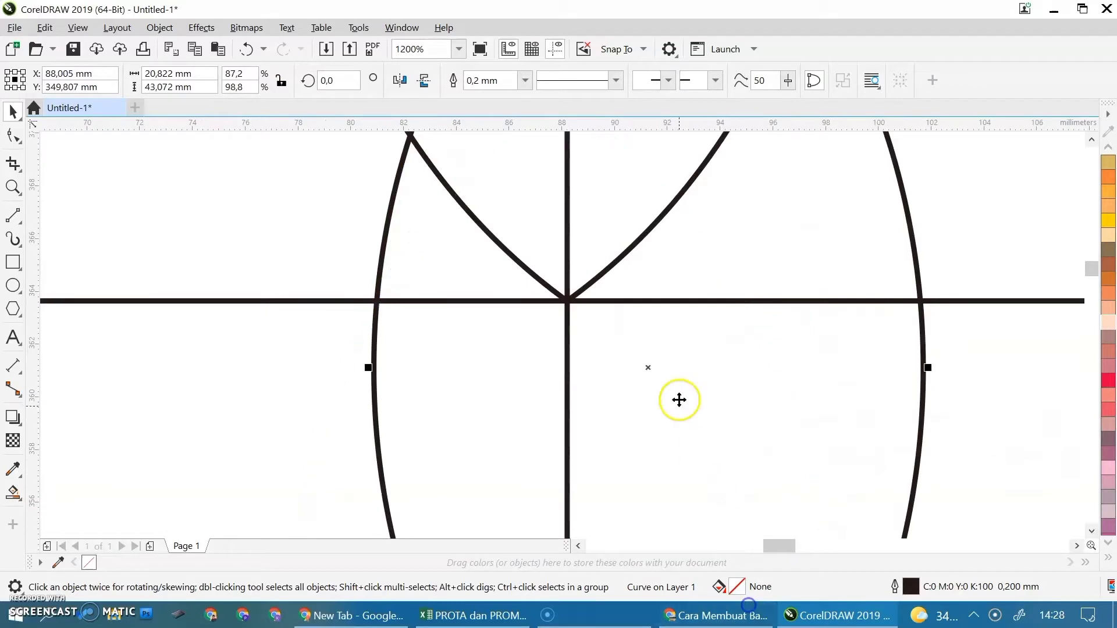
pyautogui.moveTo(780, 231); pyautogui.dragTo(751, 379)
pyautogui.moveTo(762, 260); pyautogui.dragTo(742, 430)
pyautogui.moveTo(698, 270); pyautogui.dragTo(666, 418)
pyautogui.scroll(2, 552, 330)
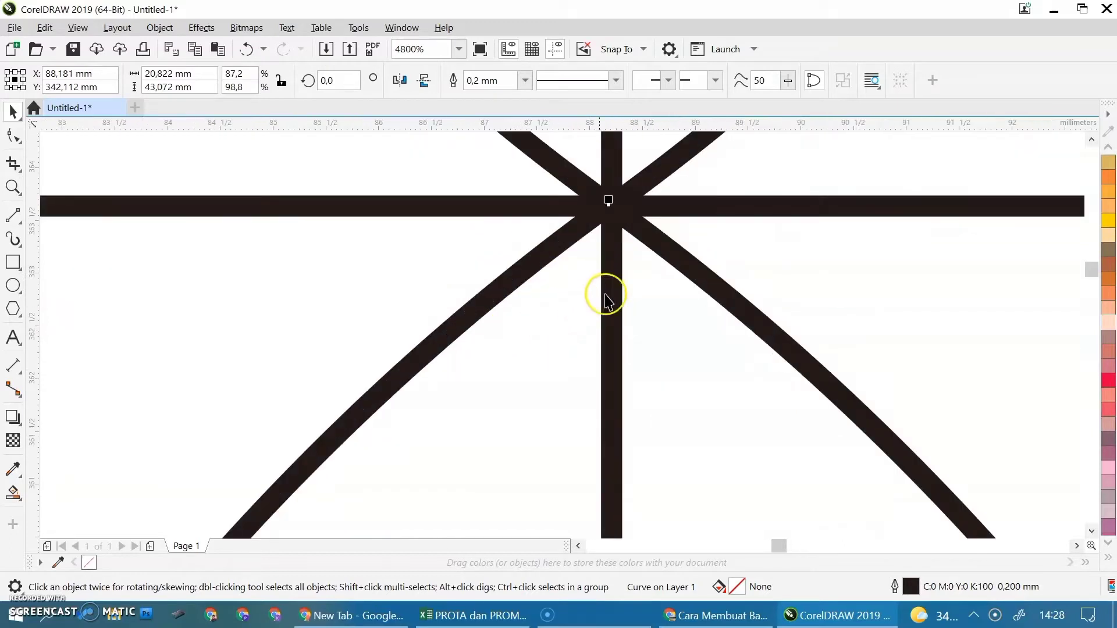
# Check the lower lens's tip against the diamond's bottom corner, trying a 0.1 mm nudge to the right and back
pyautogui.scroll(-2, 678, 328)
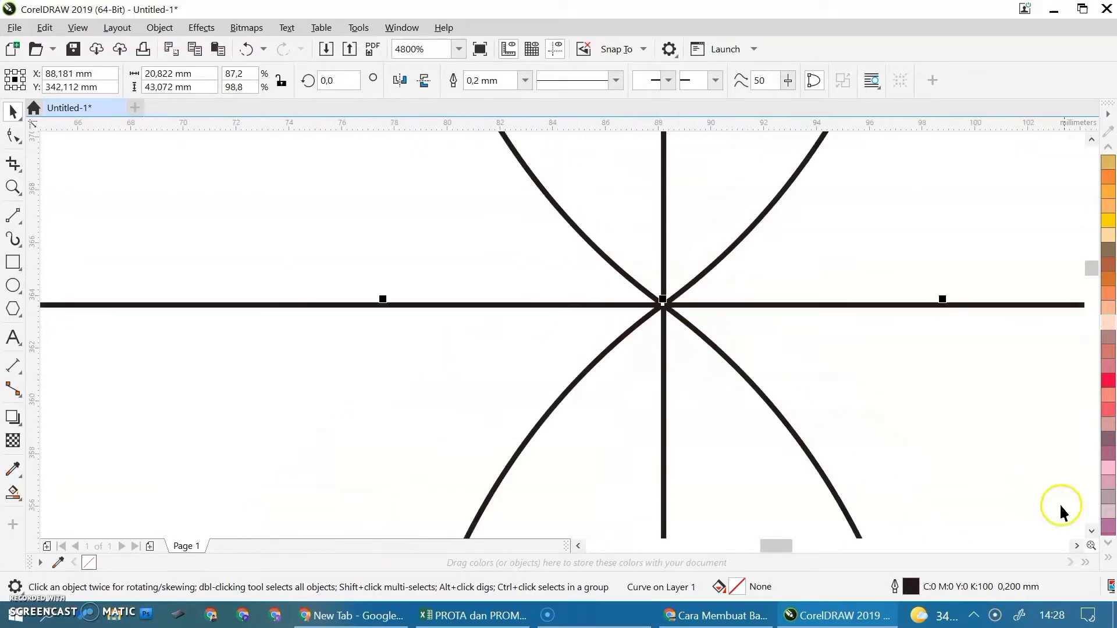
pyautogui.click(1091, 530)
pyautogui.click(1091, 531)
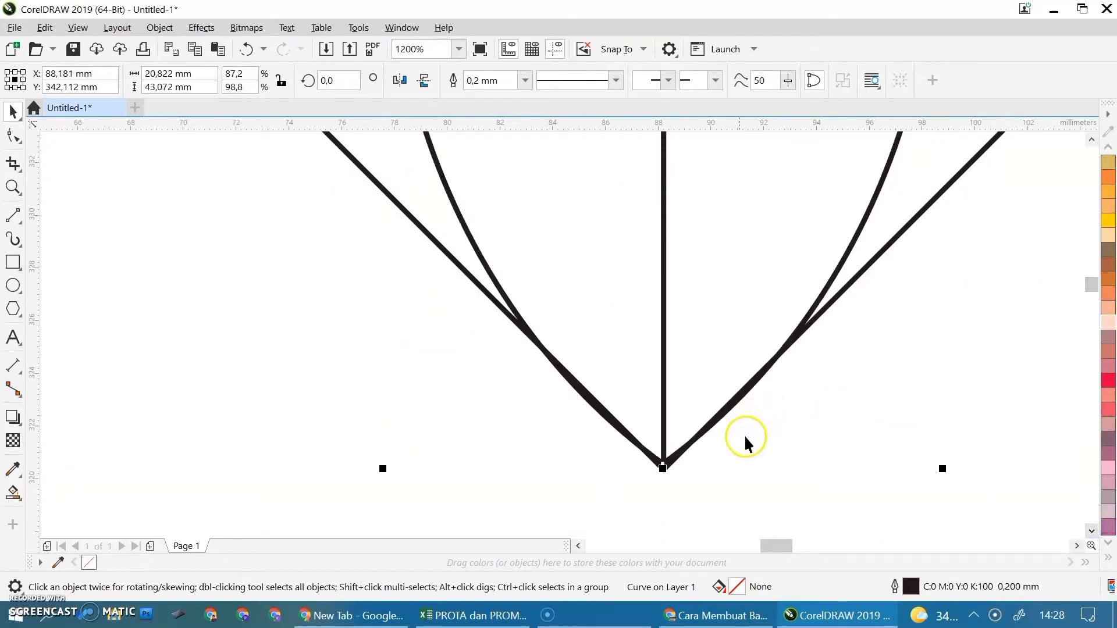
pyautogui.scroll(1, 682, 461)
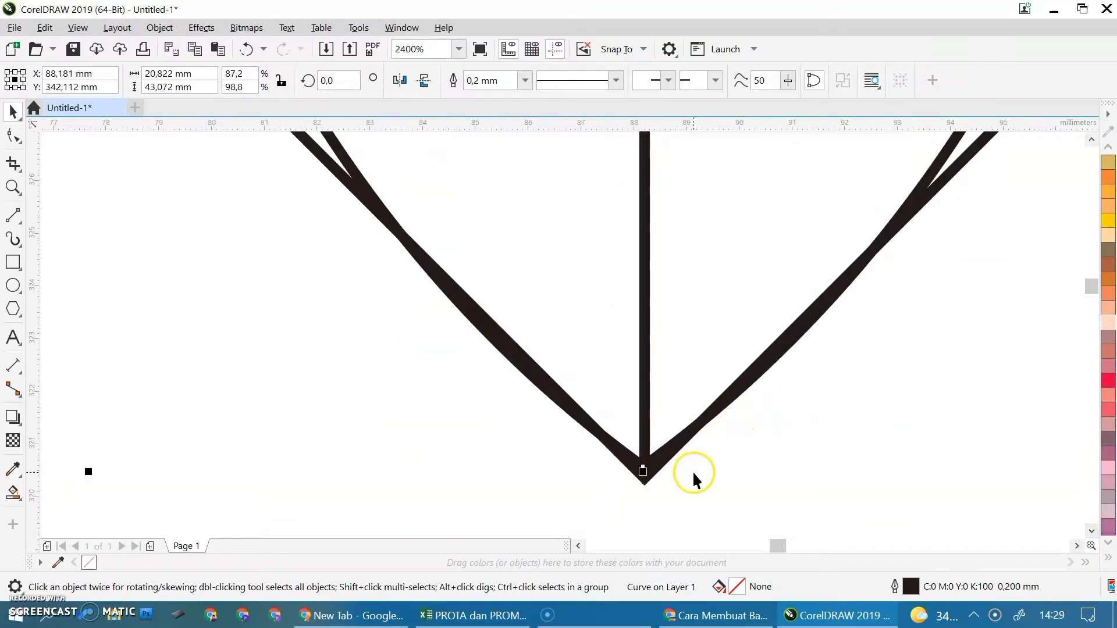
pyautogui.press('Right')
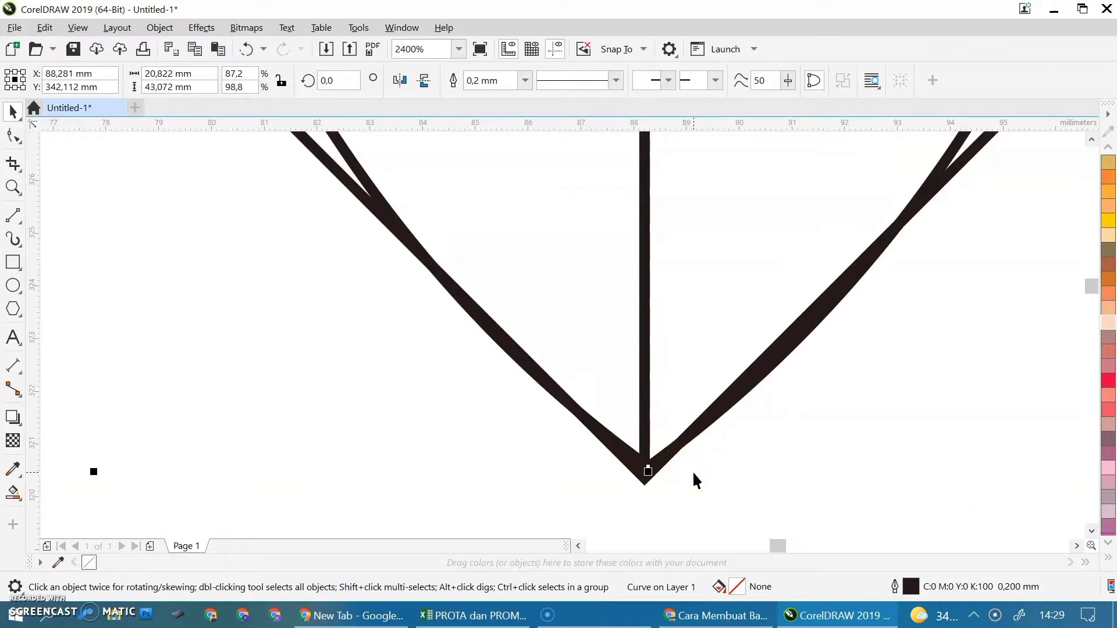
pyautogui.press('Left')
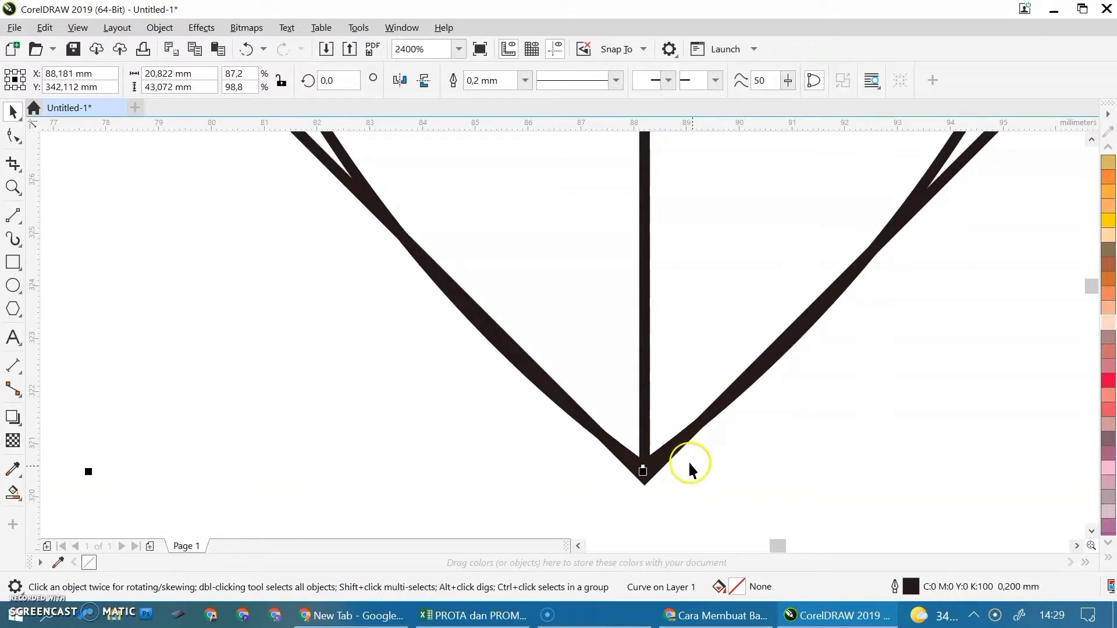
pyautogui.scroll(-4, 702, 428)
pyautogui.scroll(-4, 703, 425)
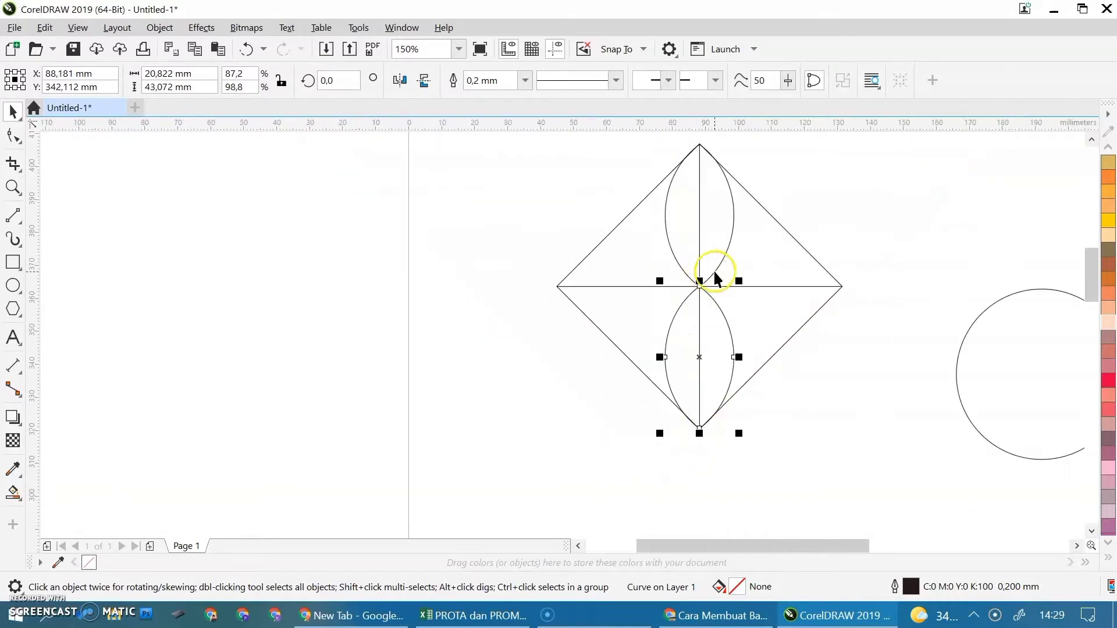
pyautogui.keyDown('shift'); pyautogui.click(709, 249); pyautogui.keyUp('shift')
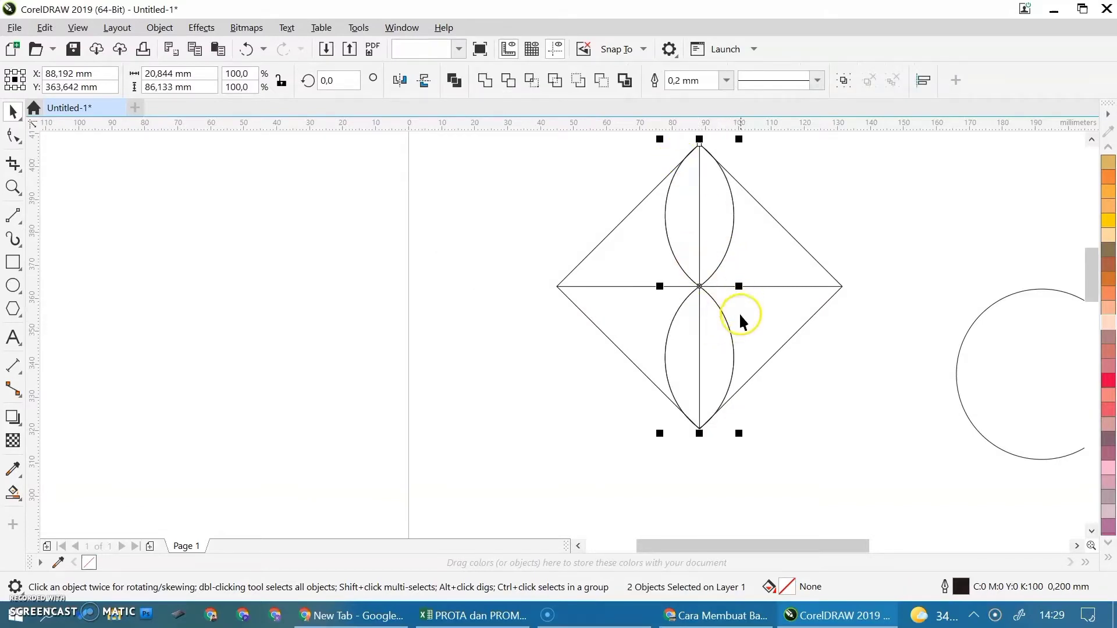
pyautogui.moveTo(699, 248); pyautogui.dragTo(801, 258)
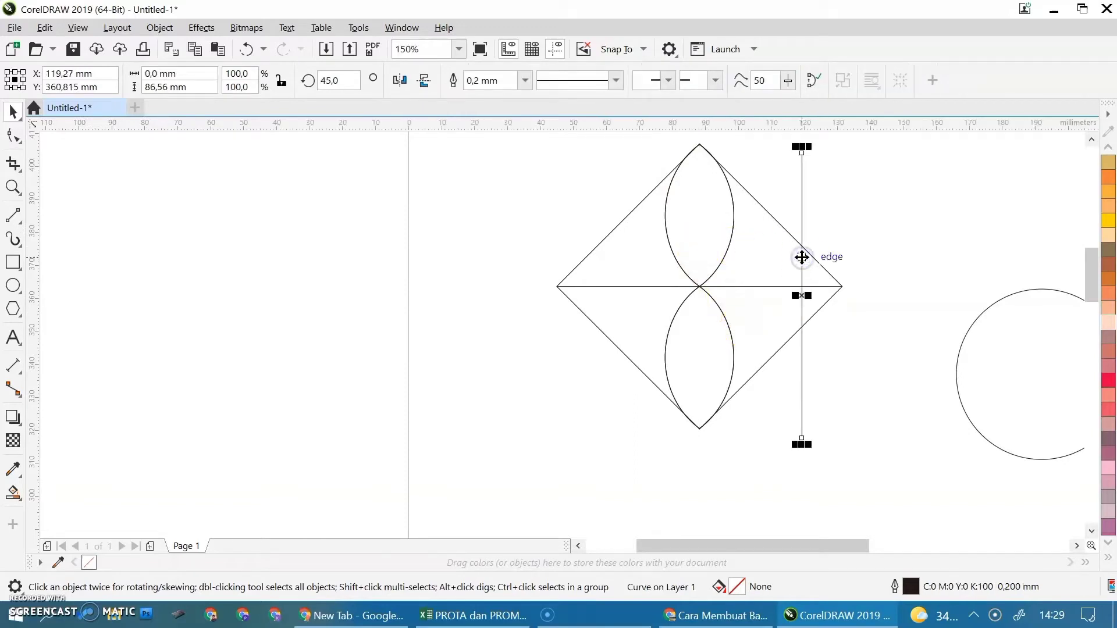
pyautogui.hotkey('ctrl', 'z')
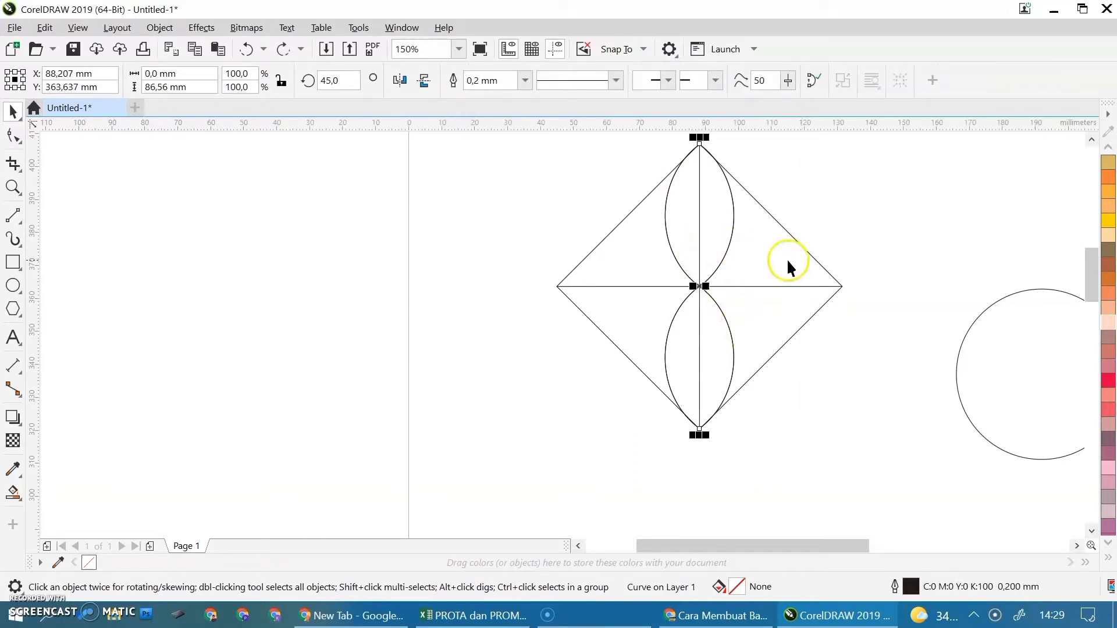
pyautogui.click(818, 243)
pyautogui.hotkey('ctrl', 'z')
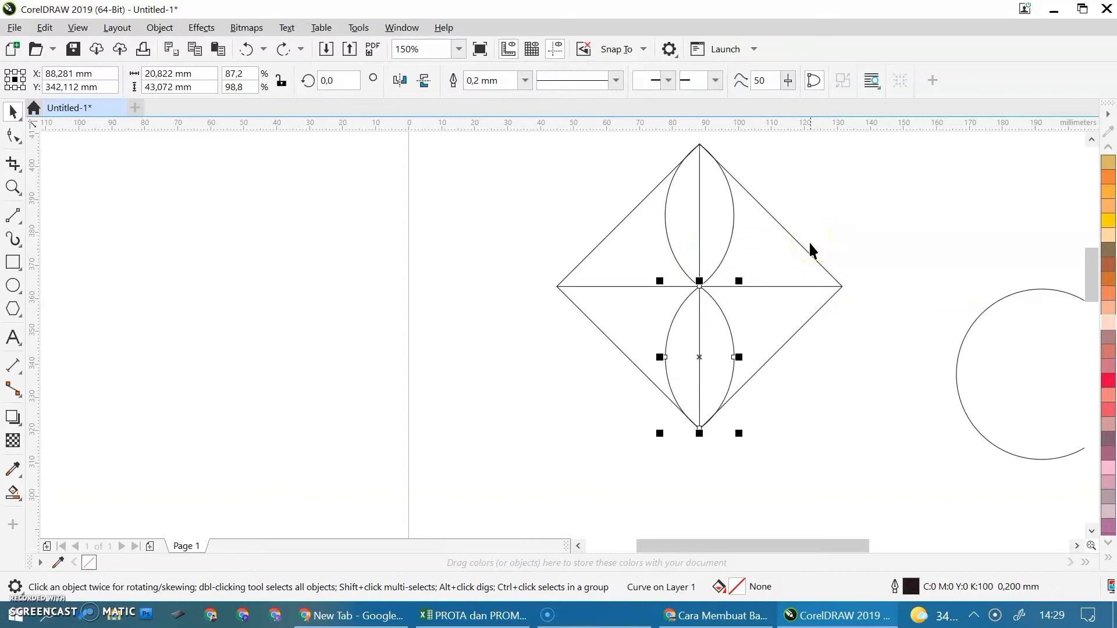
# Duplicate the upper and lower lenses together beside the originals and rotate the copied pair 90 degrees
pyautogui.keyDown('shift'); pyautogui.click(721, 229); pyautogui.keyUp('shift')
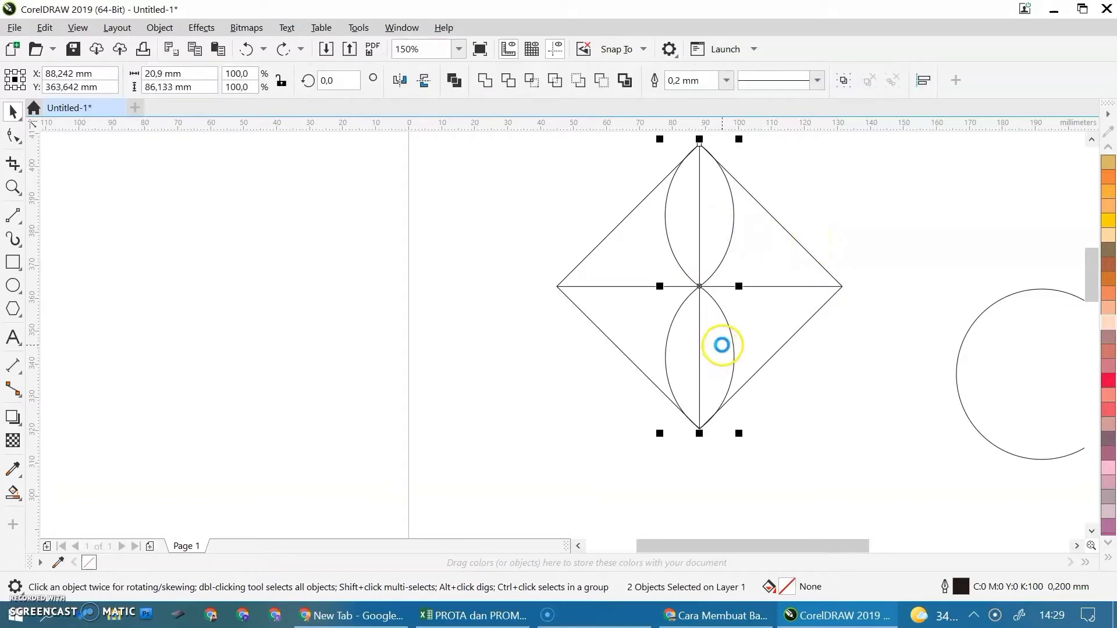
pyautogui.moveTo(716, 249); pyautogui.dragTo(832, 268)
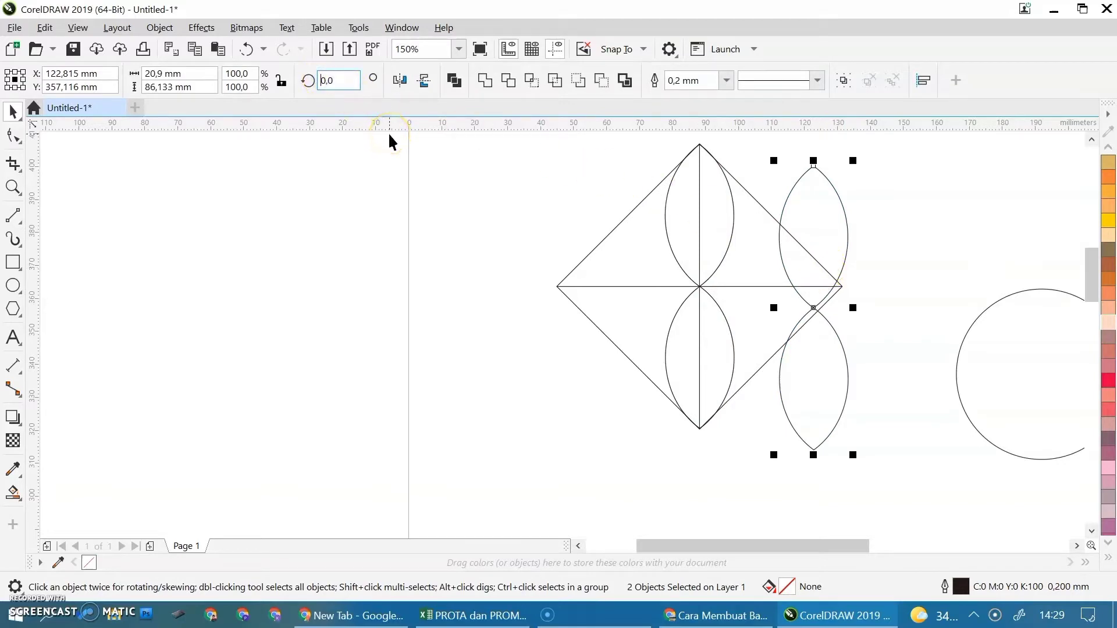
pyautogui.write('90')
pyautogui.press('Return')
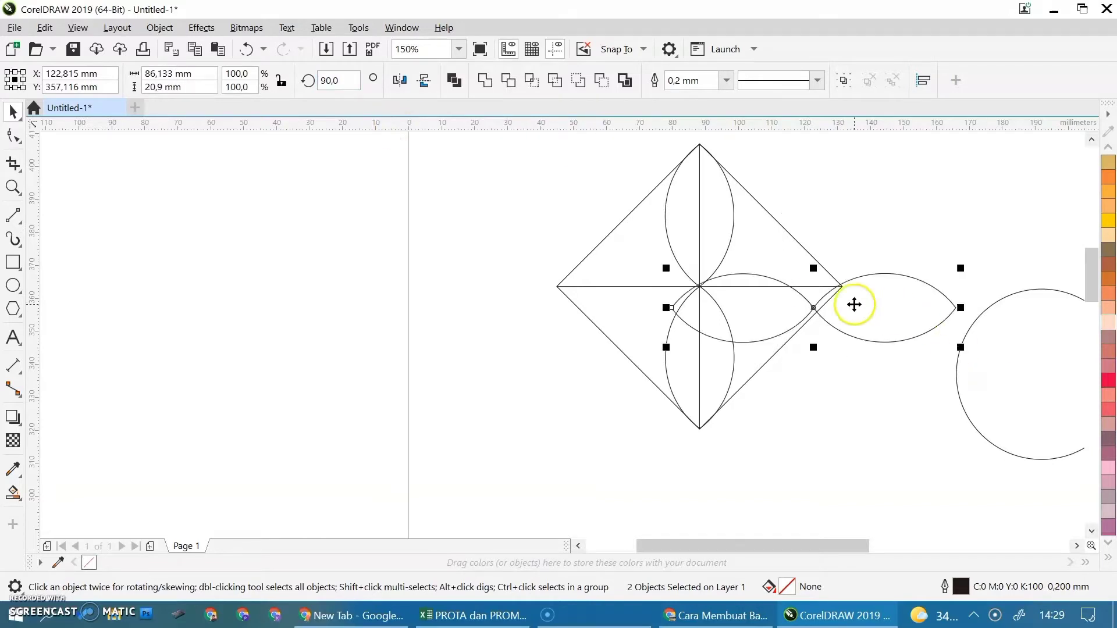
# Move the rotated lens pair onto the horizontal diagonal, centred where the diamond's diagonals cross
pyautogui.moveTo(853, 304); pyautogui.dragTo(696, 283)
pyautogui.scroll(5, 698, 283)
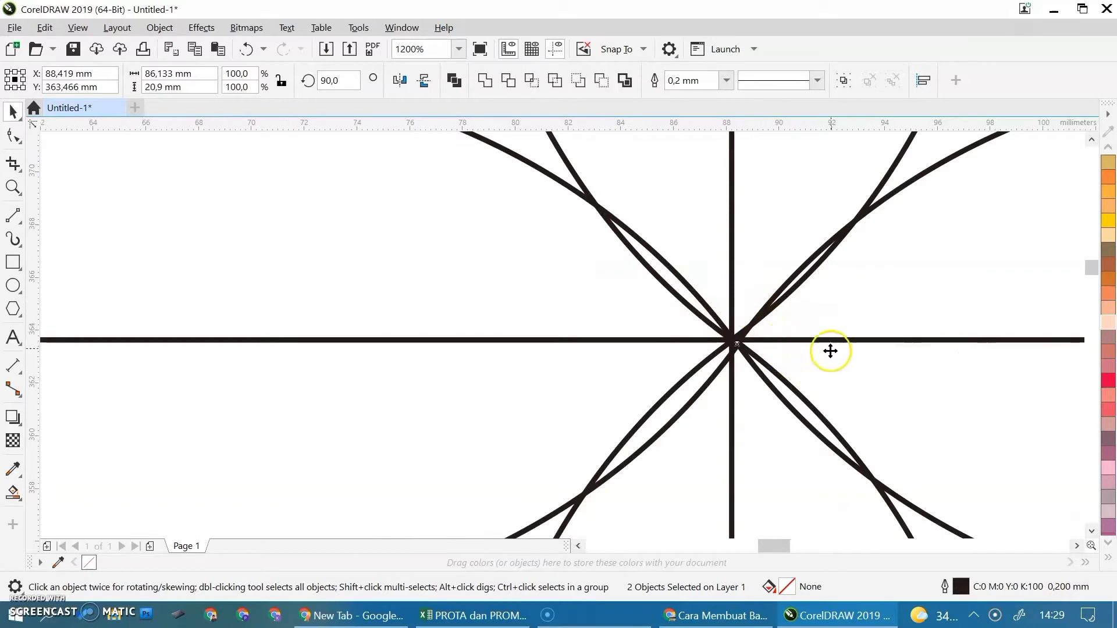
pyautogui.moveTo(831, 351); pyautogui.dragTo(837, 321)
pyautogui.scroll(-3, 830, 347)
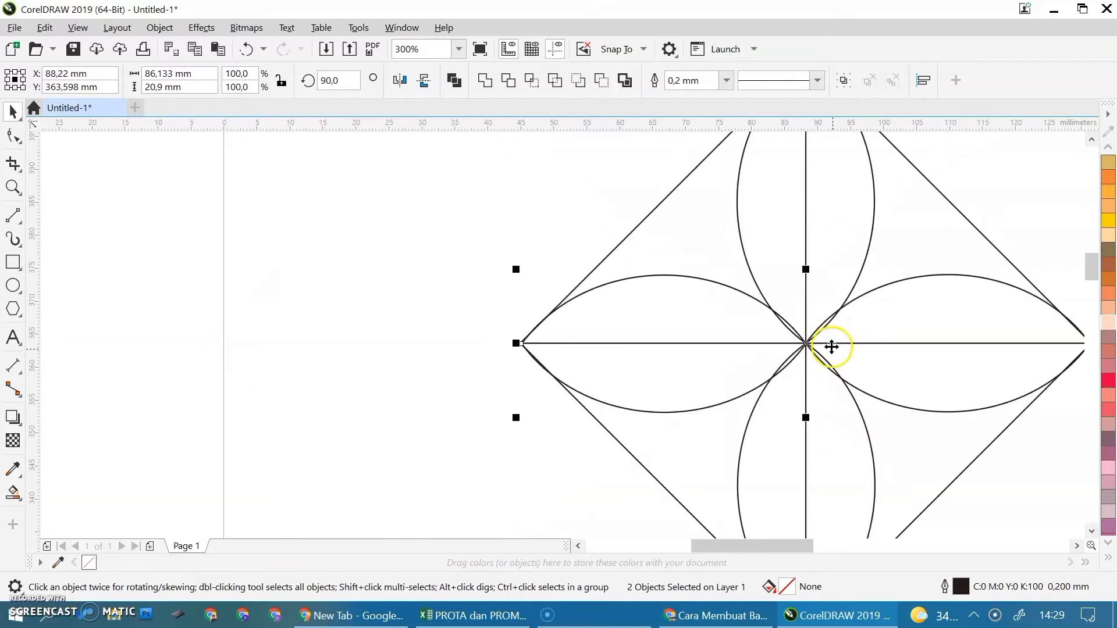
pyautogui.click(1078, 465)
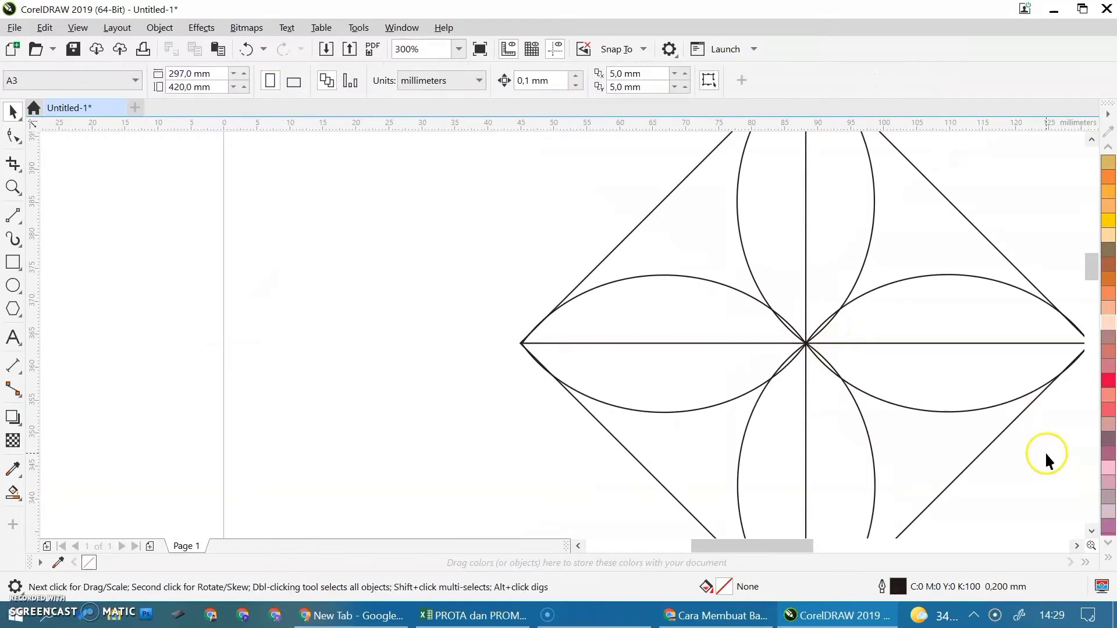
# Set the rotation angle of the whole diamond motif, including all four petals and both diagonals, to 0 degrees
pyautogui.scroll(-1, 1049, 462)
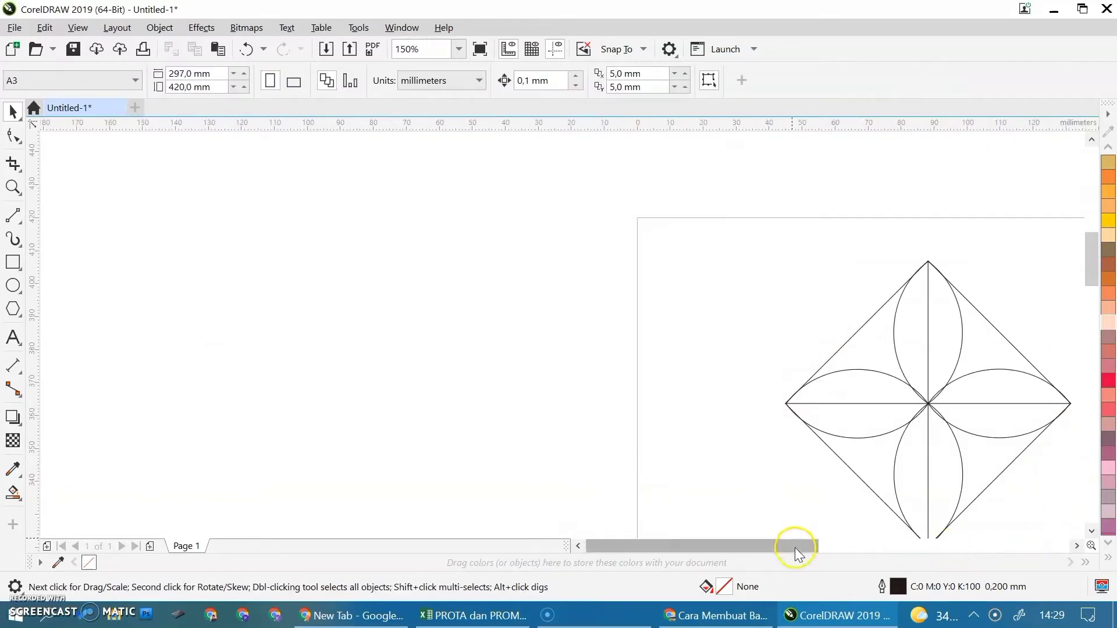
pyautogui.moveTo(795, 547); pyautogui.dragTo(826, 542)
pyautogui.scroll(-1, 979, 469)
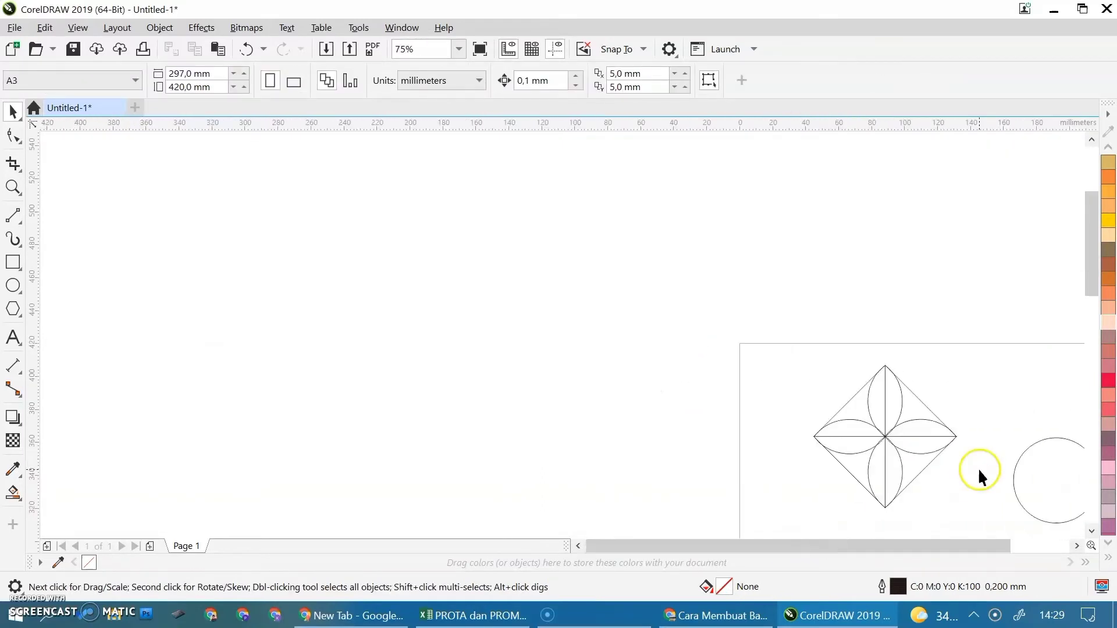
pyautogui.scroll(2, 980, 470)
pyautogui.scroll(-1, 839, 430)
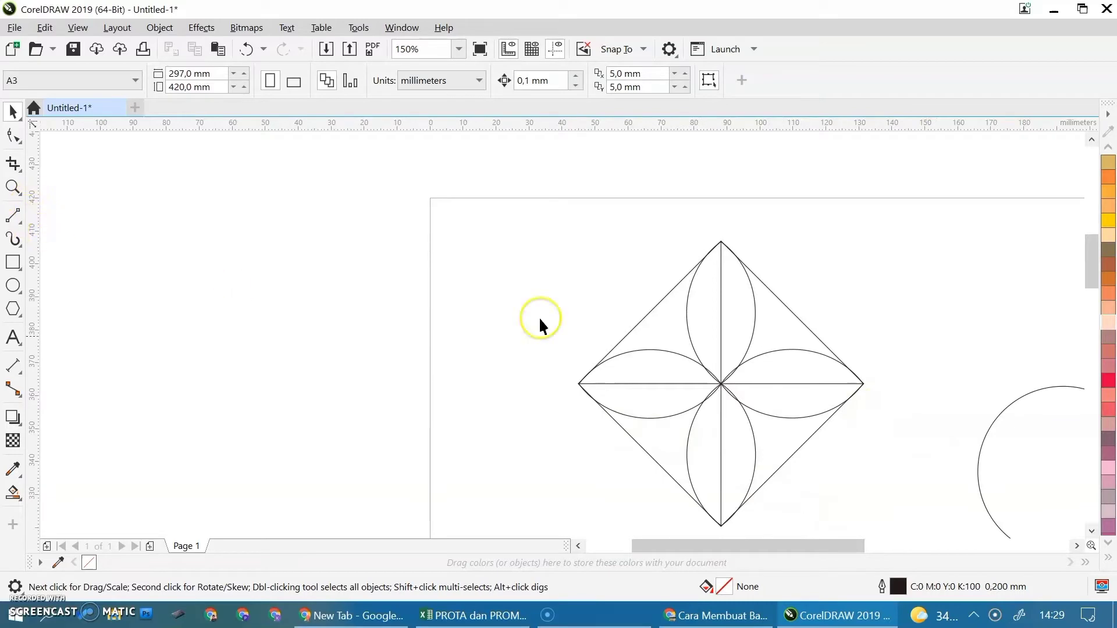
pyautogui.moveTo(493, 225); pyautogui.dragTo(899, 494)
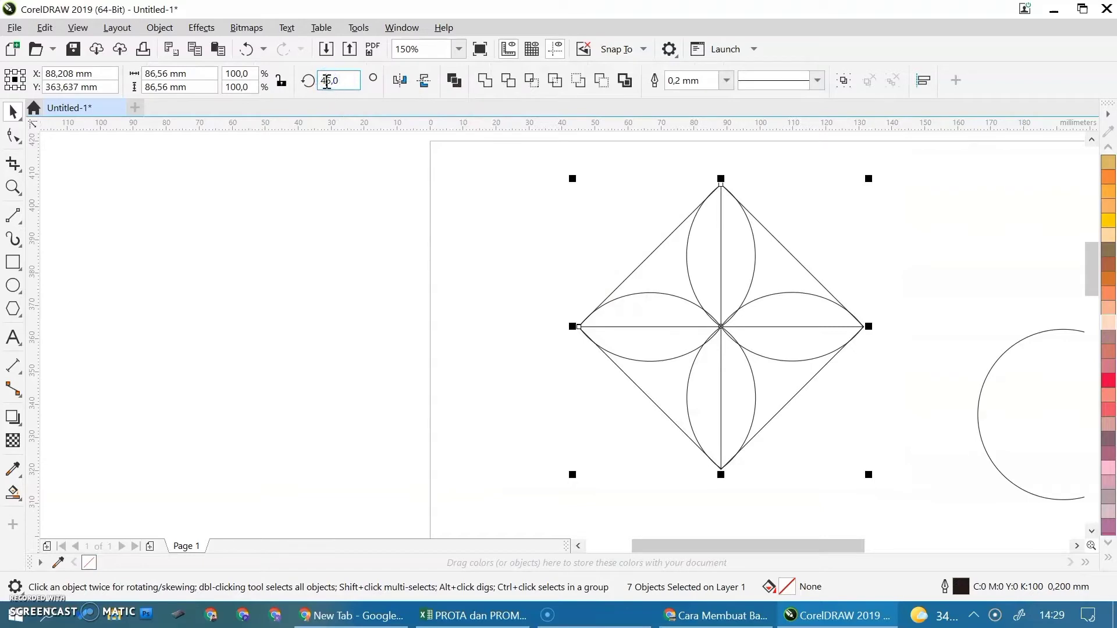
pyautogui.write('45')
pyautogui.press('Return')
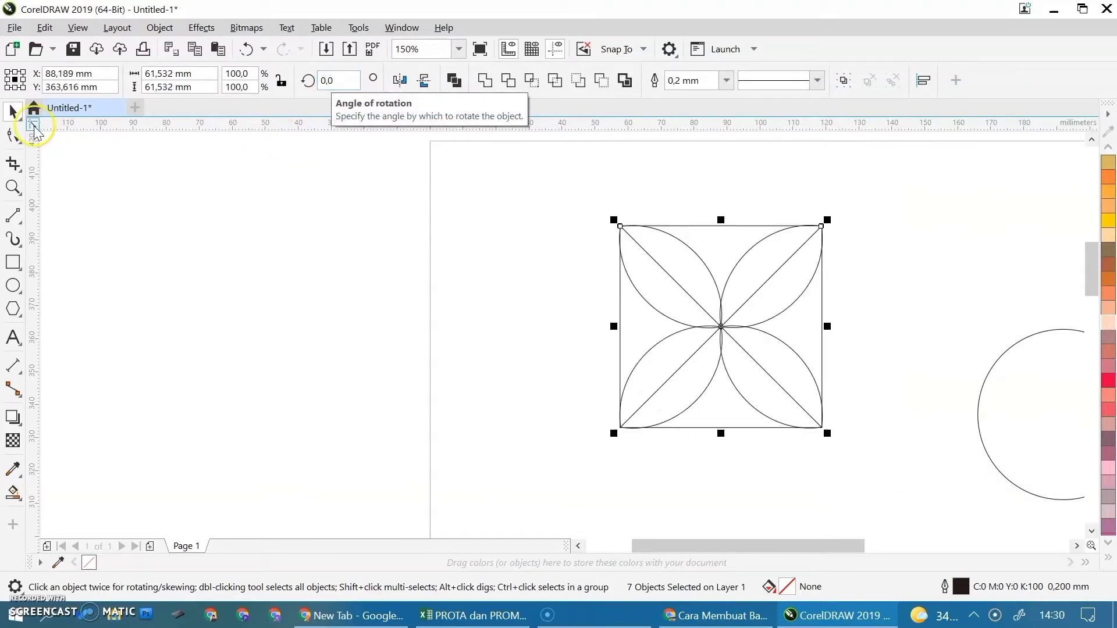
# Draw a vertical line about 61.2 mm long from the midpoint of the square's upper edge to its lower edge
pyautogui.click(12, 216)
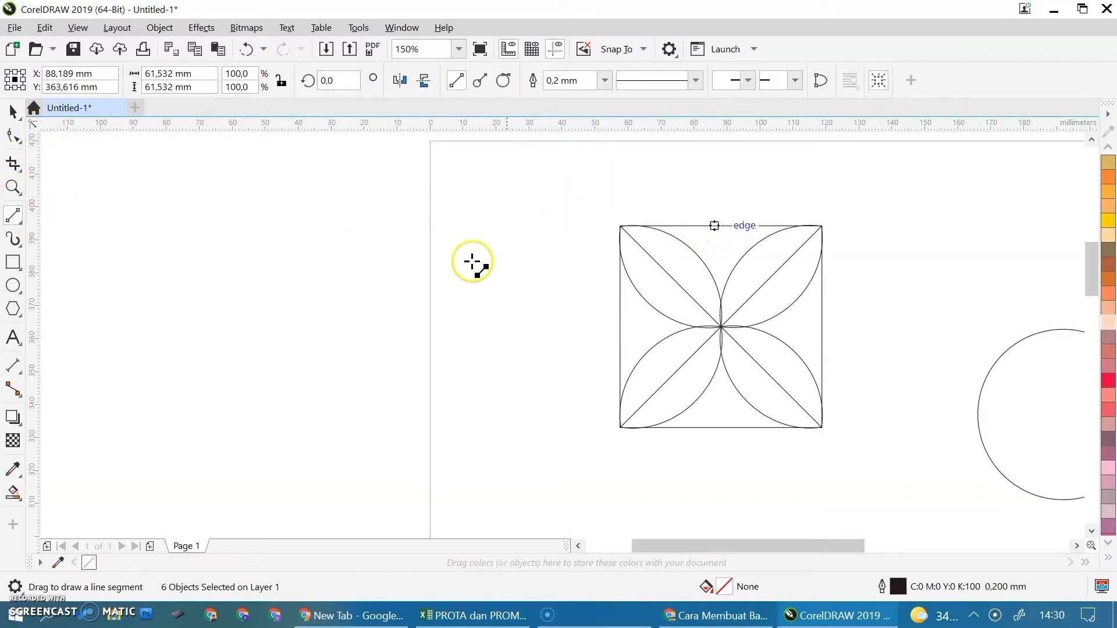
pyautogui.moveTo(721, 226); pyautogui.dragTo(720, 429)
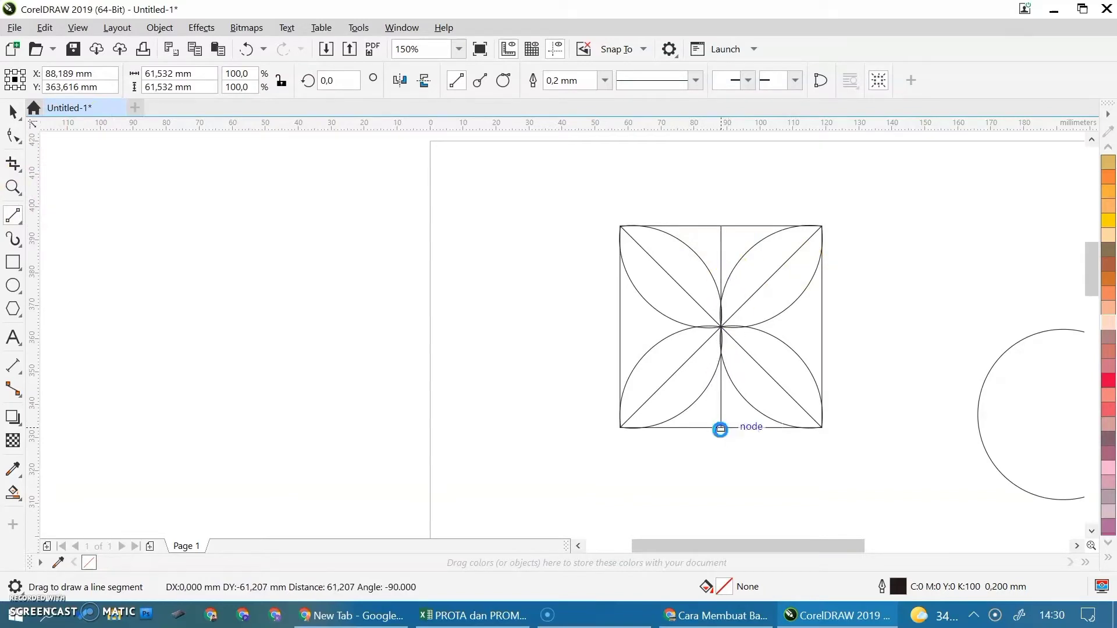
# Draw a horizontal line about 61.2 mm long from the midpoint of the square's left edge to its right edge
pyautogui.moveTo(619, 328)
pyautogui.mouseDown()
pyautogui.moveTo(850, 351)
pyautogui.moveTo(848, 334)
pyautogui.moveTo(824, 327)
pyautogui.mouseUp()
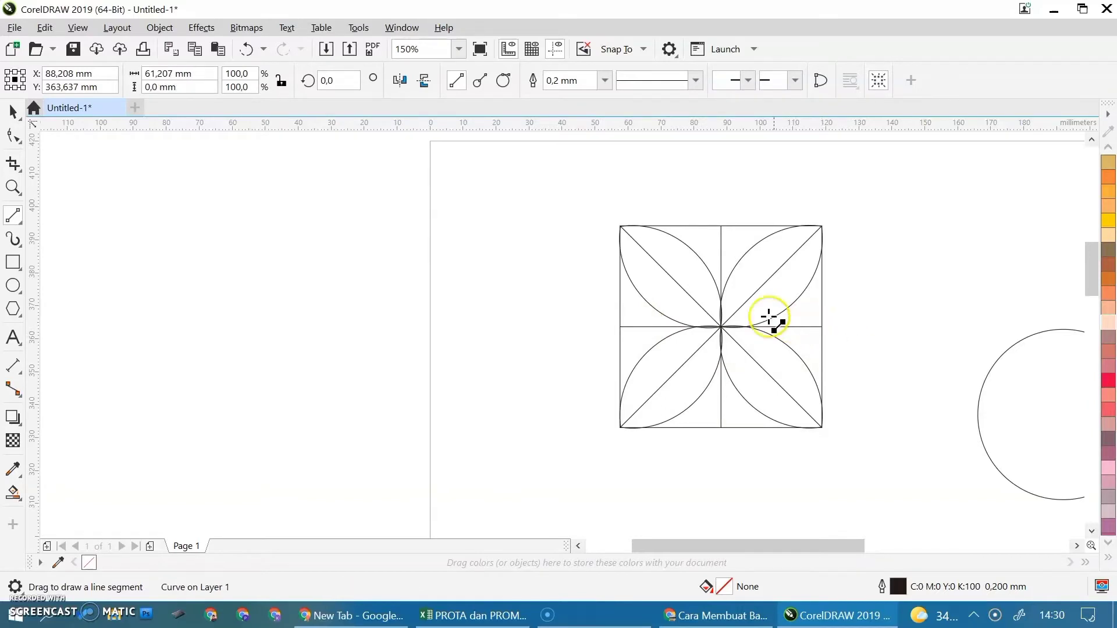
pyautogui.click(12, 110)
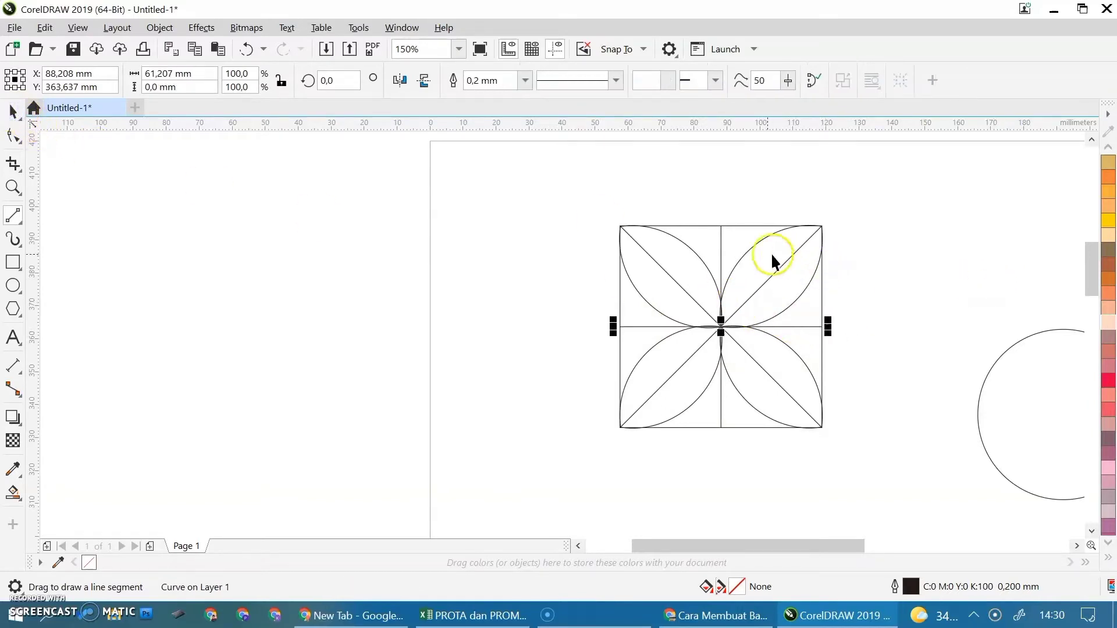
pyautogui.click(898, 244)
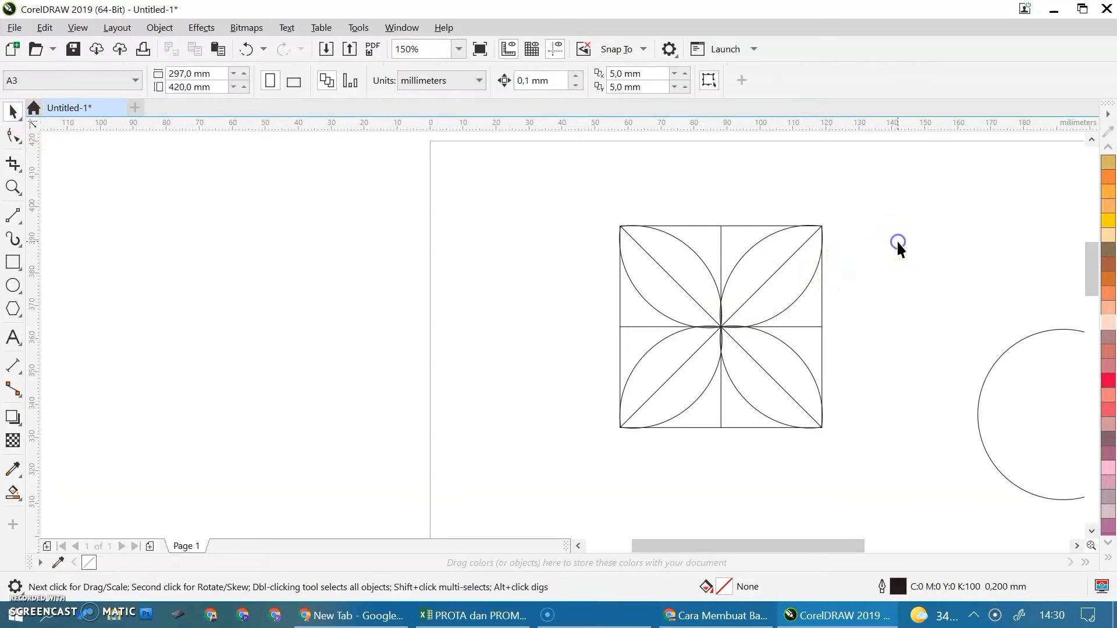
# Duplicate the upper-right petal just below the original and set the copy's rotation angle to 0 degrees
pyautogui.click(797, 284)
pyautogui.moveTo(787, 286); pyautogui.dragTo(802, 355)
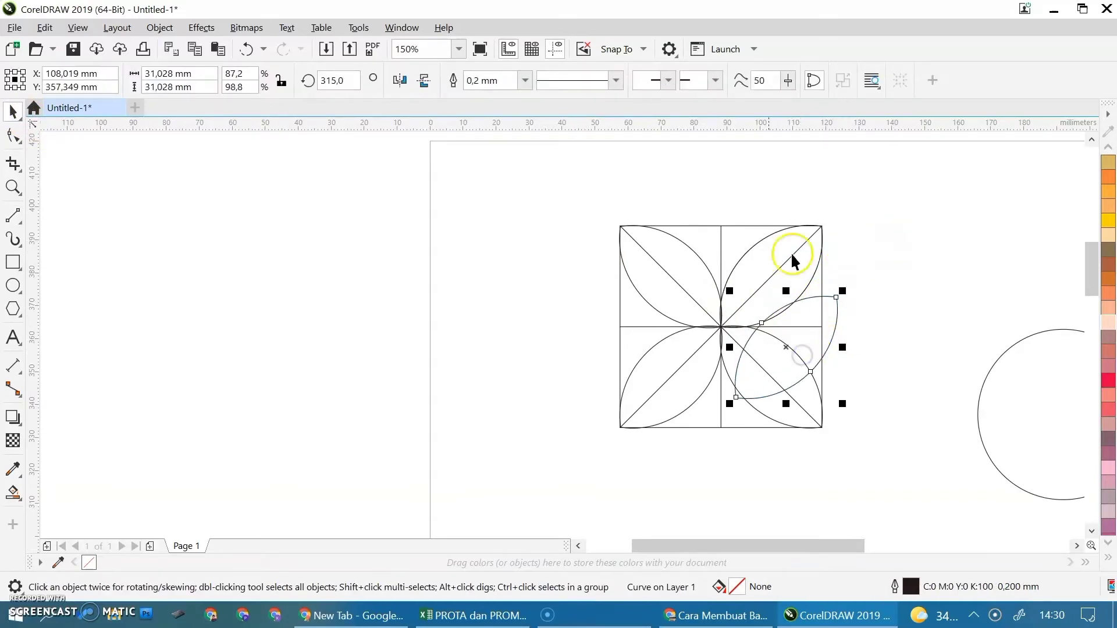
pyautogui.click(336, 81)
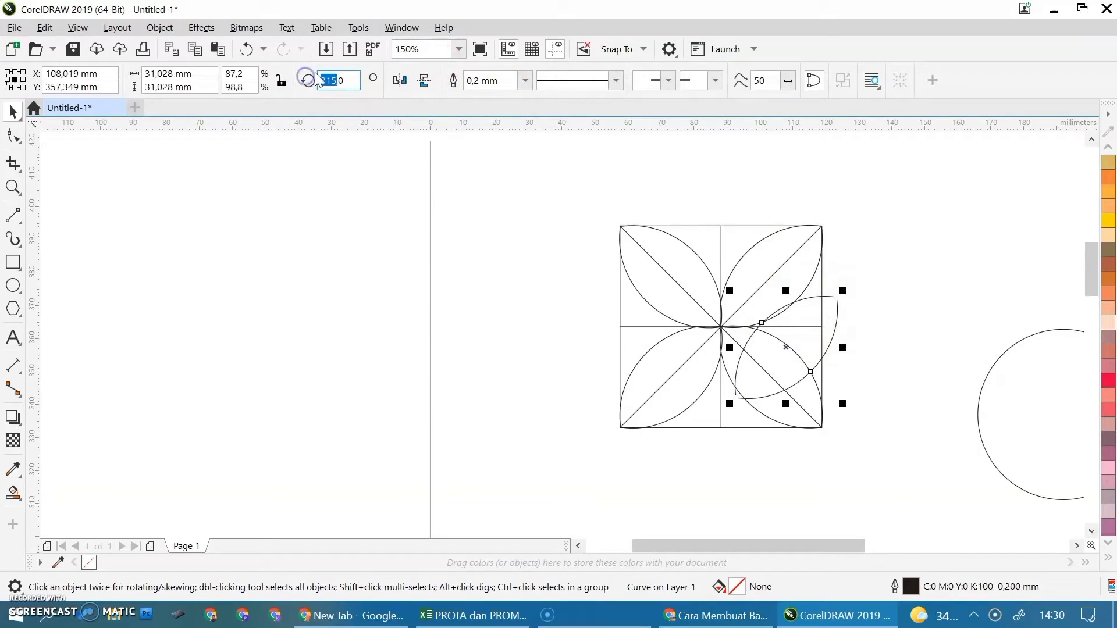
pyautogui.write('0')
pyautogui.press('Return')
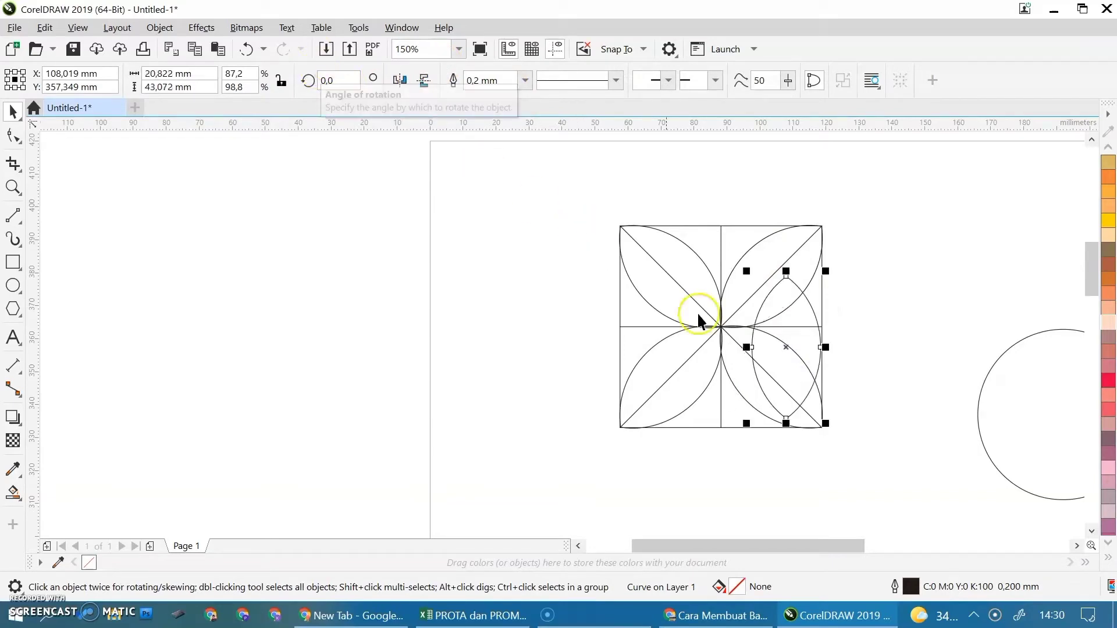
# Place the upright lens on the vertical centre line in the square's upper half and narrow it to about 11.9 mm
pyautogui.moveTo(805, 356); pyautogui.dragTo(732, 293)
pyautogui.moveTo(705, 371); pyautogui.dragTo(698, 341)
pyautogui.click(699, 342)
pyautogui.moveTo(710, 266); pyautogui.dragTo(724, 263)
pyautogui.click(882, 270)
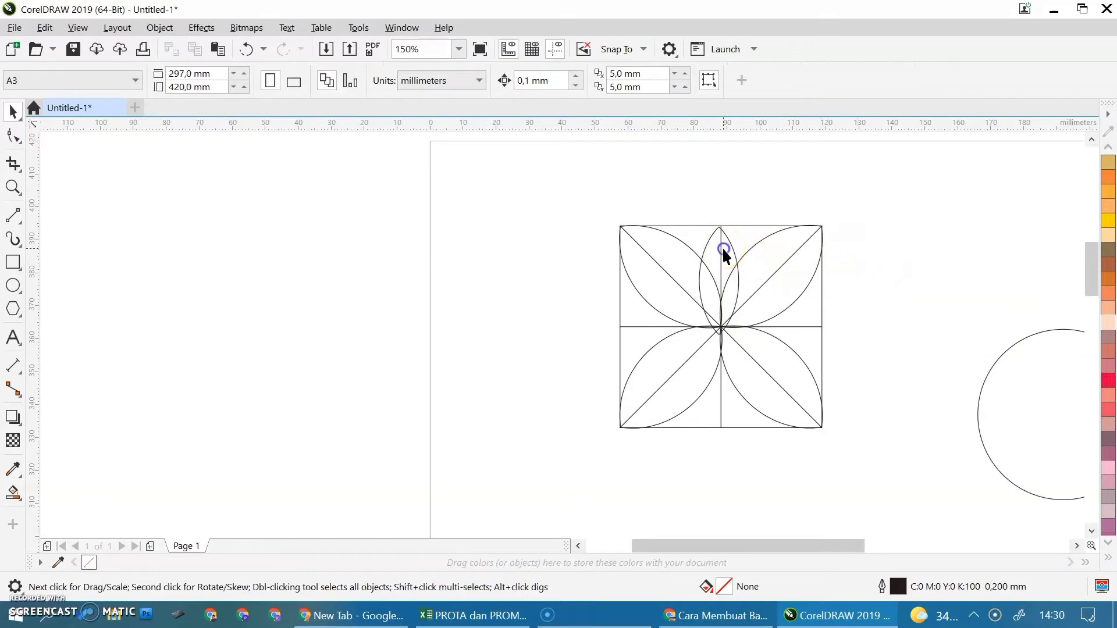
# Fit the narrow lens between the motif's centre and the square's upper edge, with a height of about 30.5 mm
pyautogui.click(723, 249)
pyautogui.moveTo(719, 222); pyautogui.dragTo(720, 244)
pyautogui.click(869, 273)
pyautogui.click(726, 257)
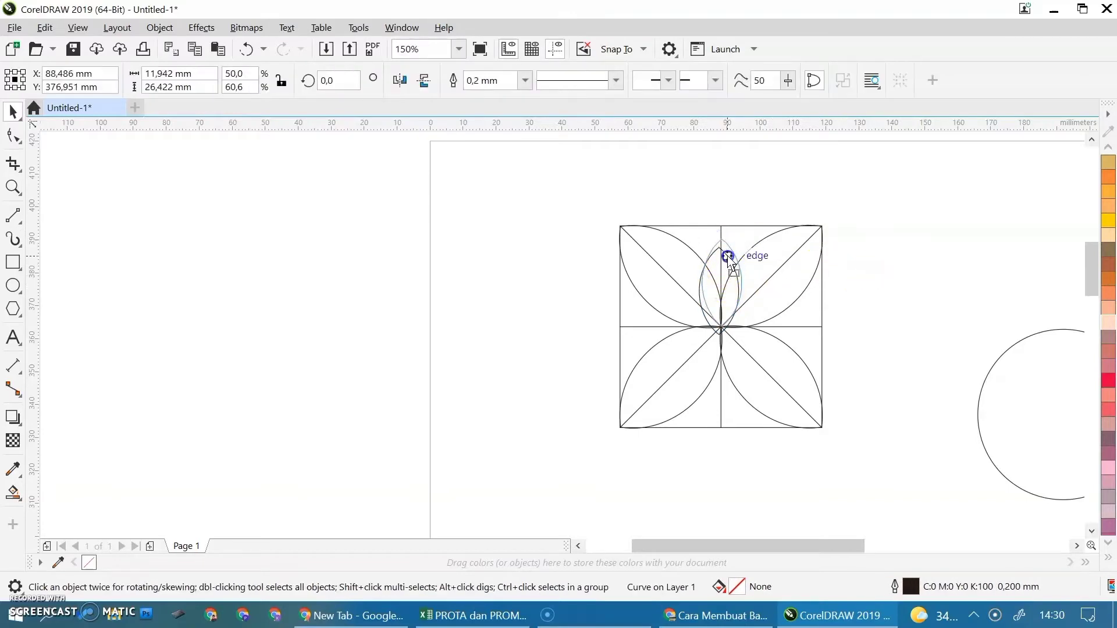
pyautogui.scroll(1, 749, 287)
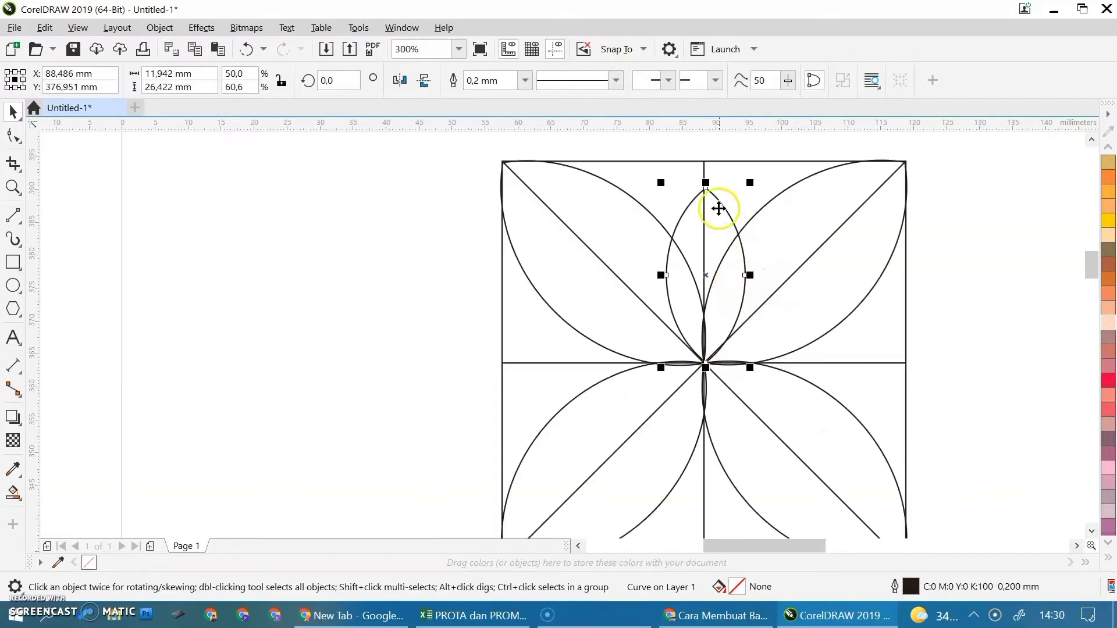
pyautogui.moveTo(721, 234); pyautogui.dragTo(721, 229)
pyautogui.moveTo(704, 173); pyautogui.dragTo(705, 162)
pyautogui.click(982, 268)
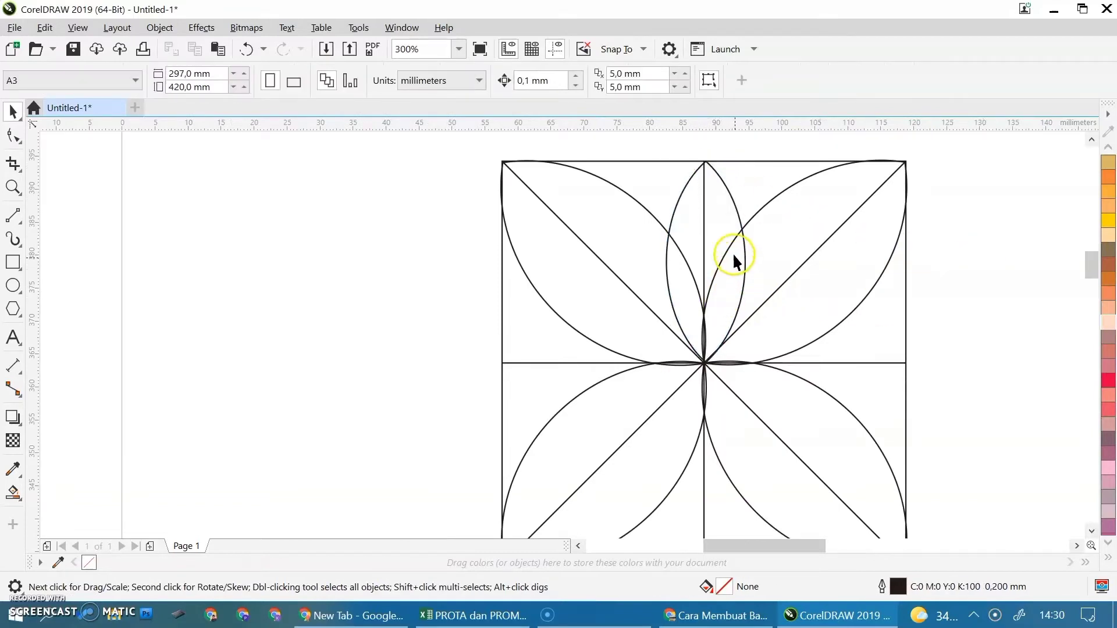
# Align the narrow lens precisely on the vertical centre line, its upper tip on the square's edge, and check its lower tip at the centre
pyautogui.scroll(1, 700, 184)
pyautogui.click(721, 152)
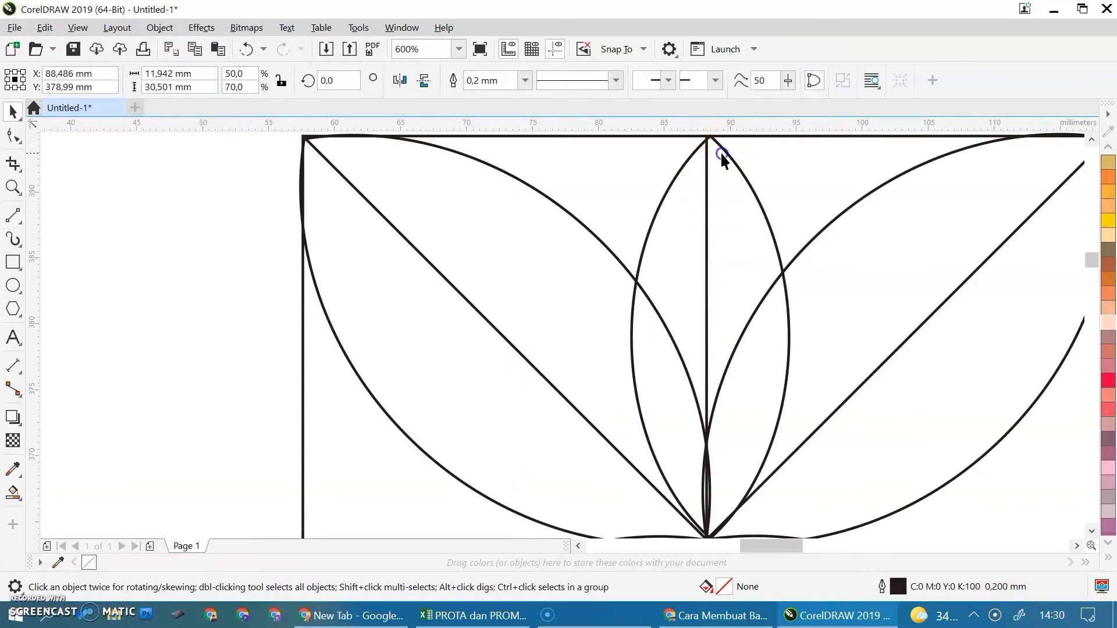
pyautogui.moveTo(718, 153); pyautogui.dragTo(719, 150)
pyautogui.scroll(2, 718, 143)
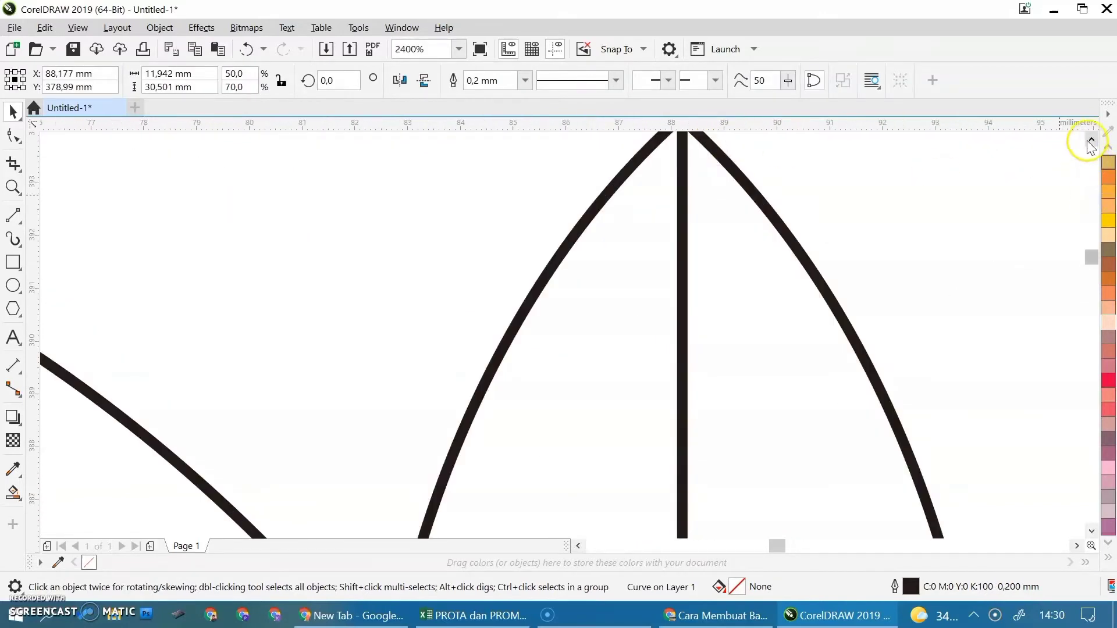
pyautogui.scroll(5, 1091, 146)
pyautogui.scroll(2, 692, 355)
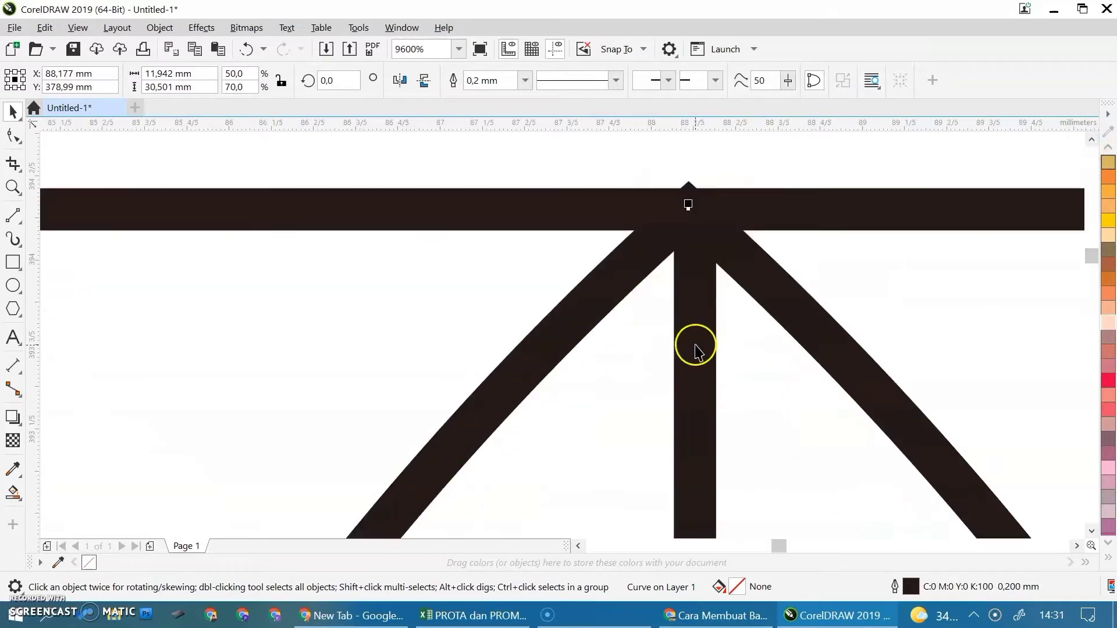
pyautogui.moveTo(759, 286)
pyautogui.mouseDown()
pyautogui.moveTo(768, 294)
pyautogui.moveTo(765, 278)
pyautogui.moveTo(778, 298)
pyautogui.mouseUp()
pyautogui.scroll(-2, 779, 293)
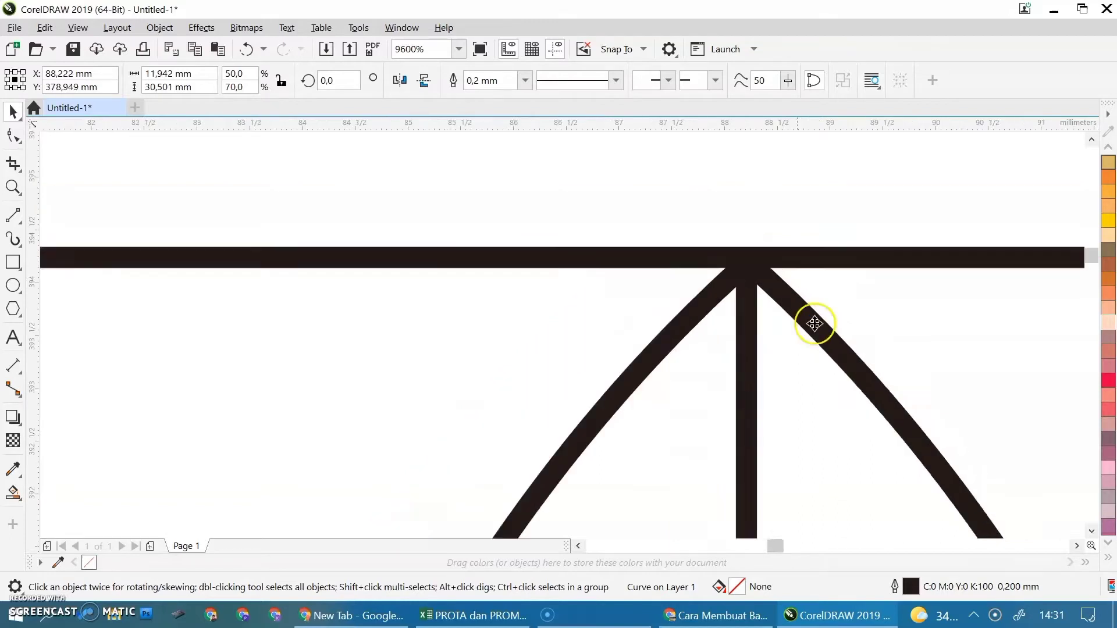
pyautogui.scroll(-3, 1089, 526)
pyautogui.scroll(-5, 1090, 527)
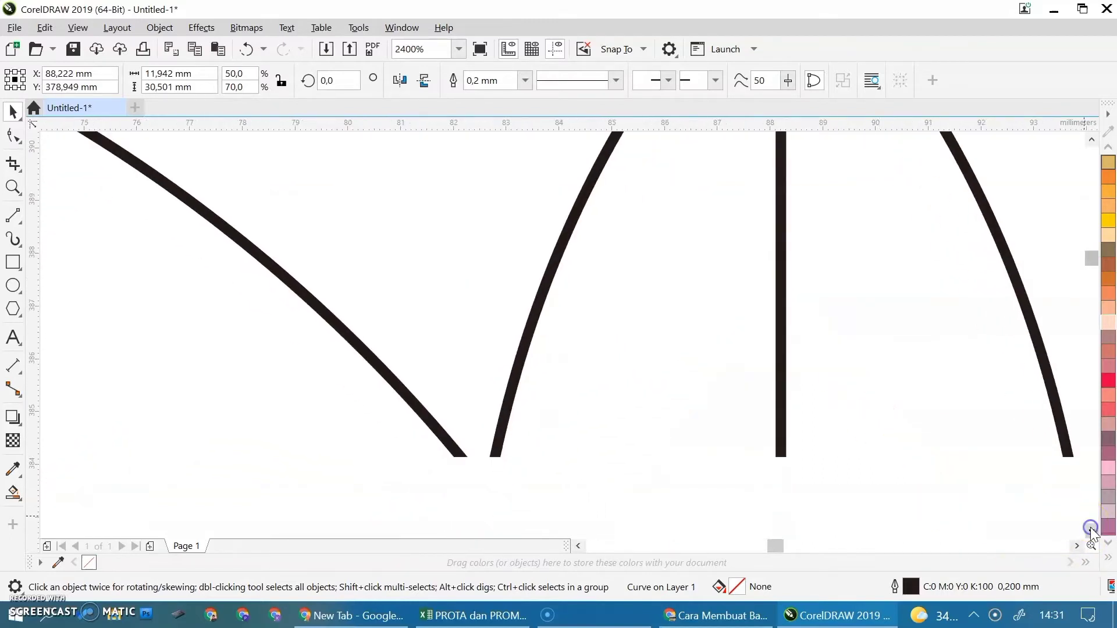
pyautogui.scroll(-5, 1091, 529)
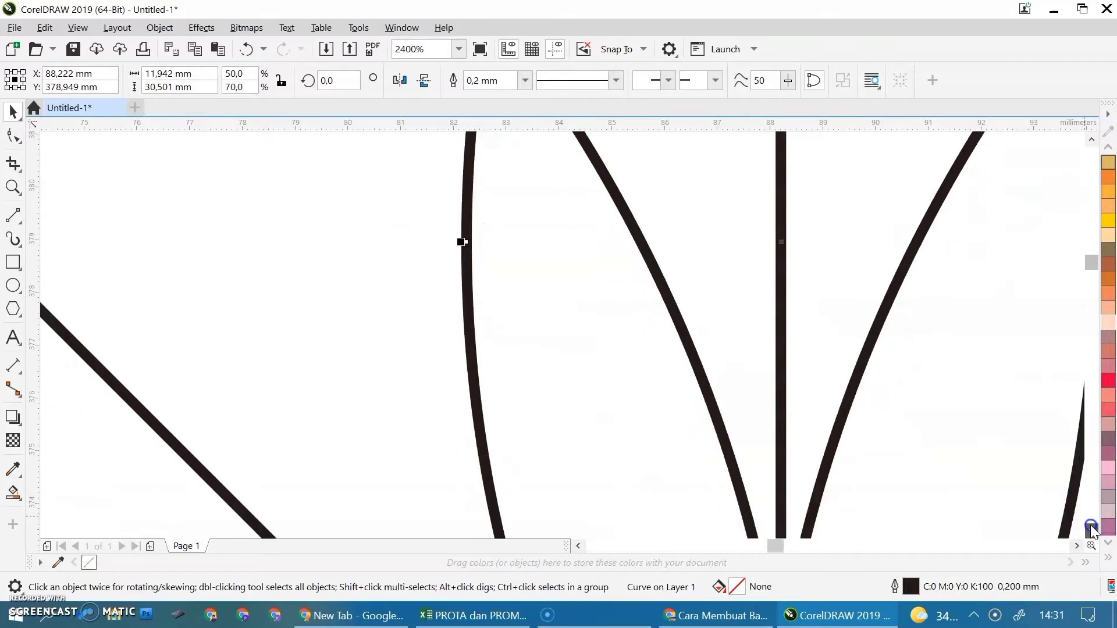
pyautogui.scroll(-3, 1091, 528)
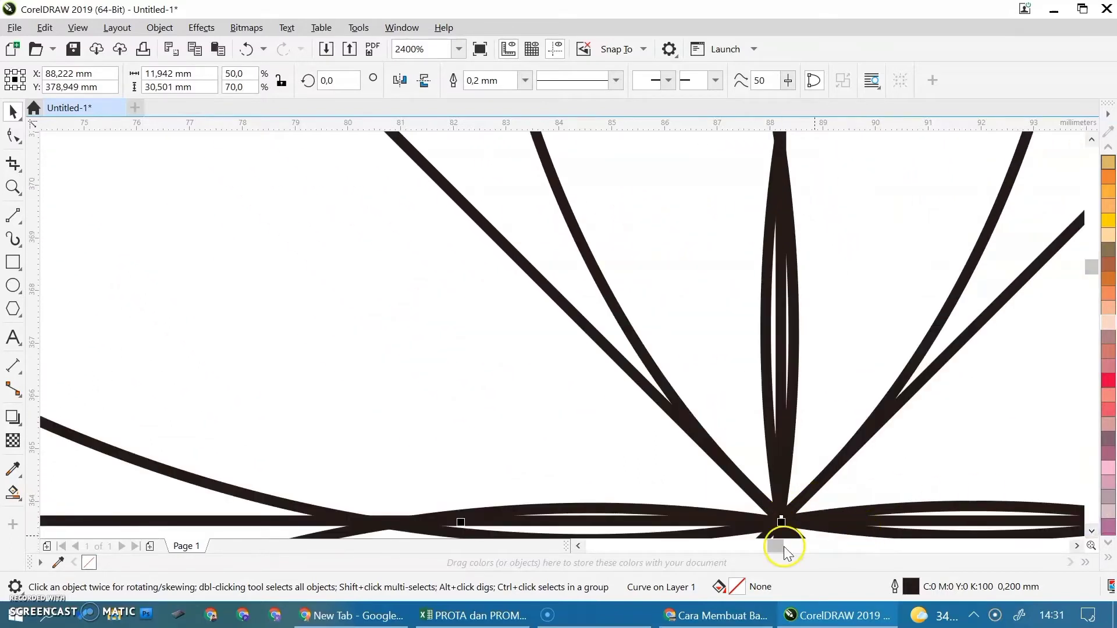
pyautogui.scroll(-5, 860, 483)
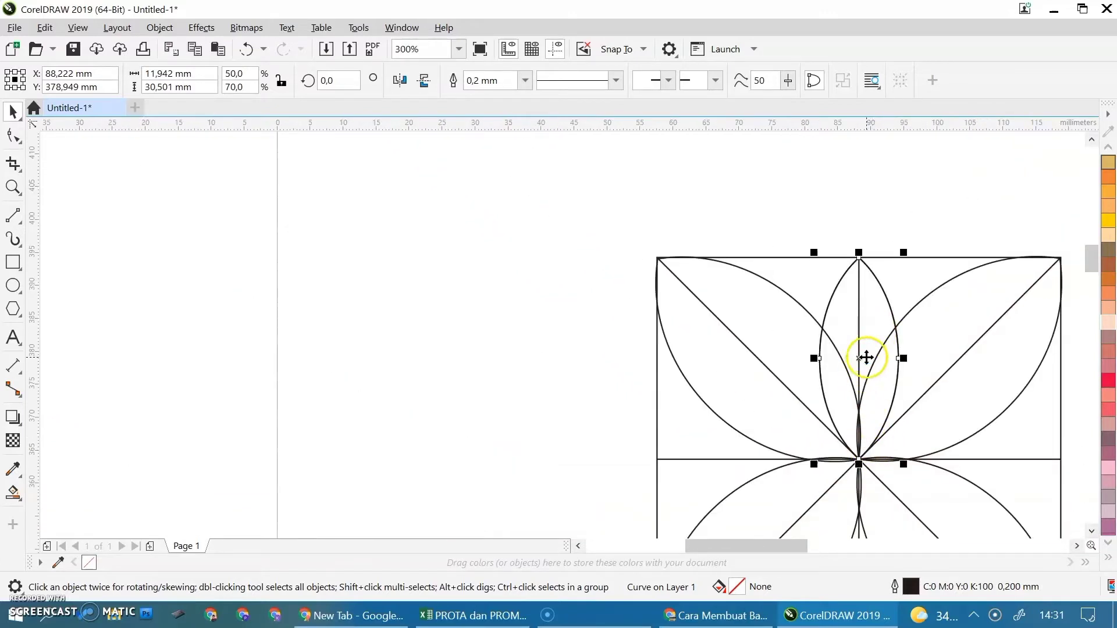
# Duplicate the narrow upper lens into the square's lower half along the vertical centre line
pyautogui.click(1092, 532)
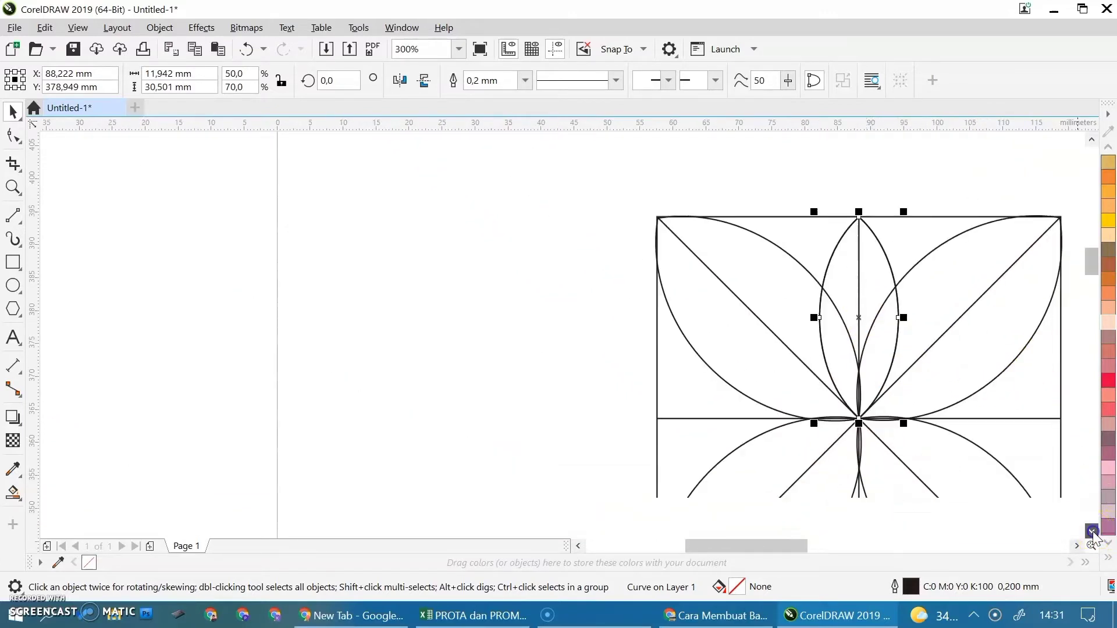
pyautogui.click(1092, 531)
pyautogui.click(1092, 532)
pyautogui.moveTo(873, 201); pyautogui.dragTo(853, 386)
# Fine-tune the lower narrow lens so its upper tip meets the motif's centre on the vertical line
pyautogui.scroll(2, 853, 386)
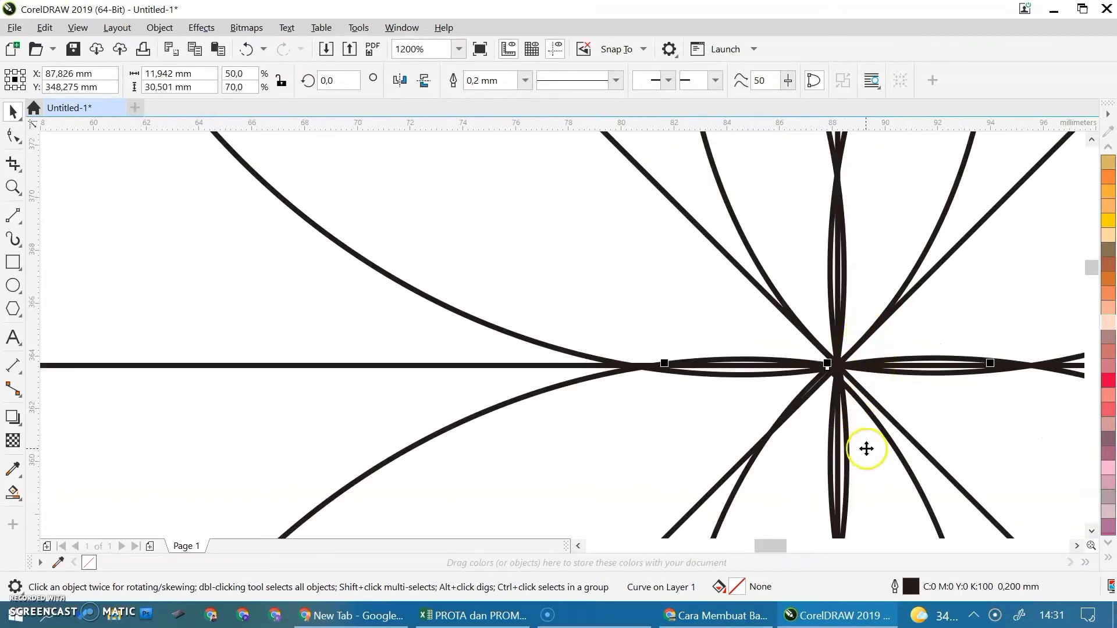
pyautogui.moveTo(868, 450); pyautogui.dragTo(877, 446)
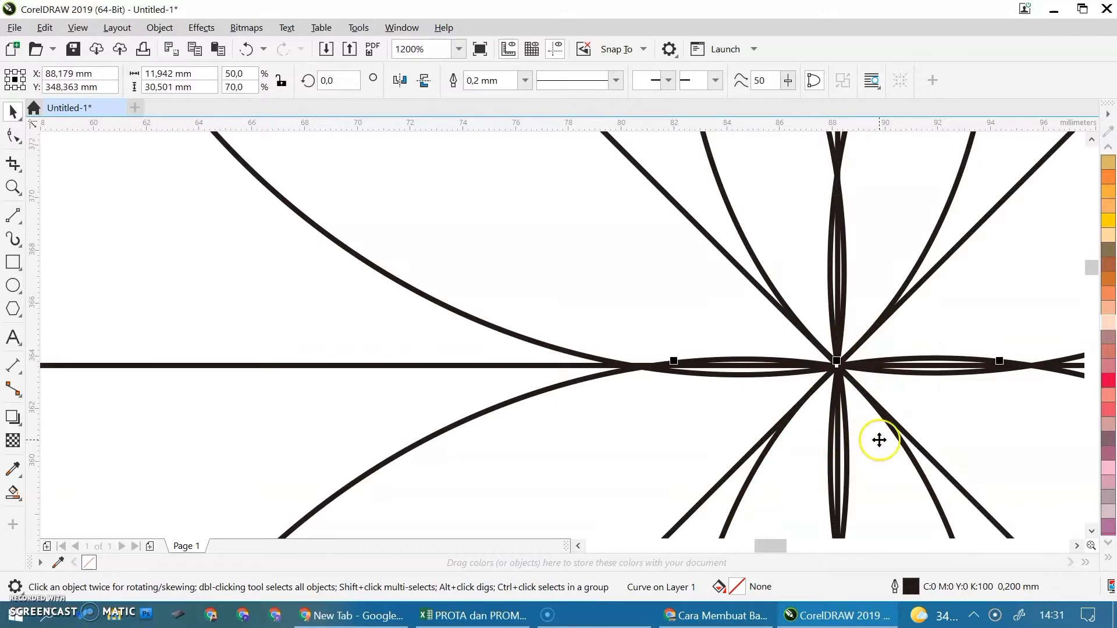
pyautogui.press('Right')
pyautogui.scroll(2, 879, 441)
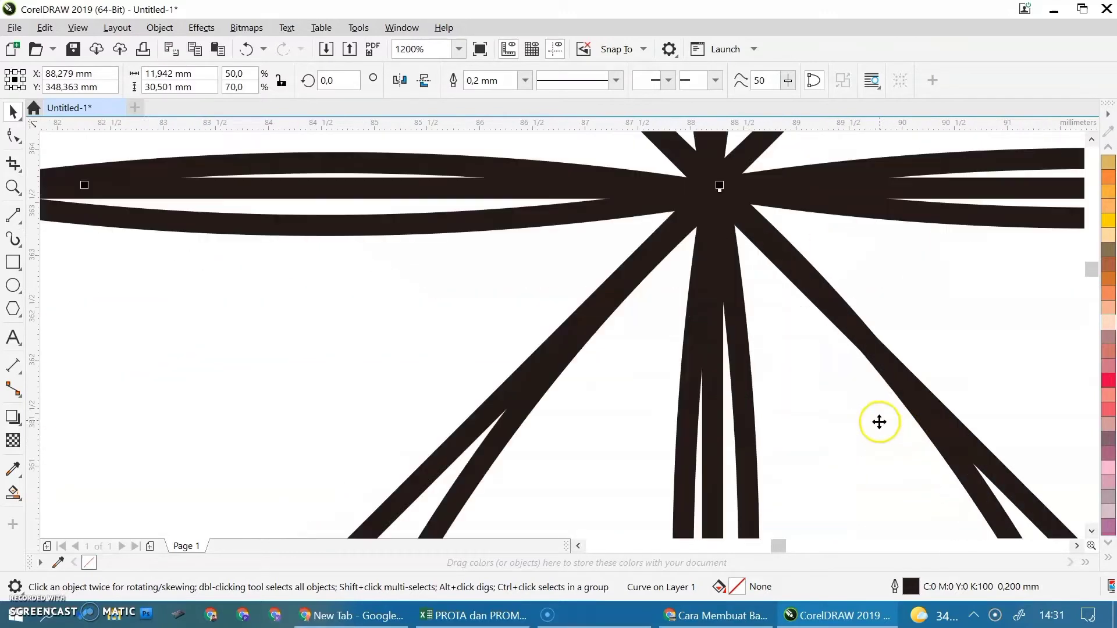
pyautogui.click(847, 334)
pyautogui.press('Left')
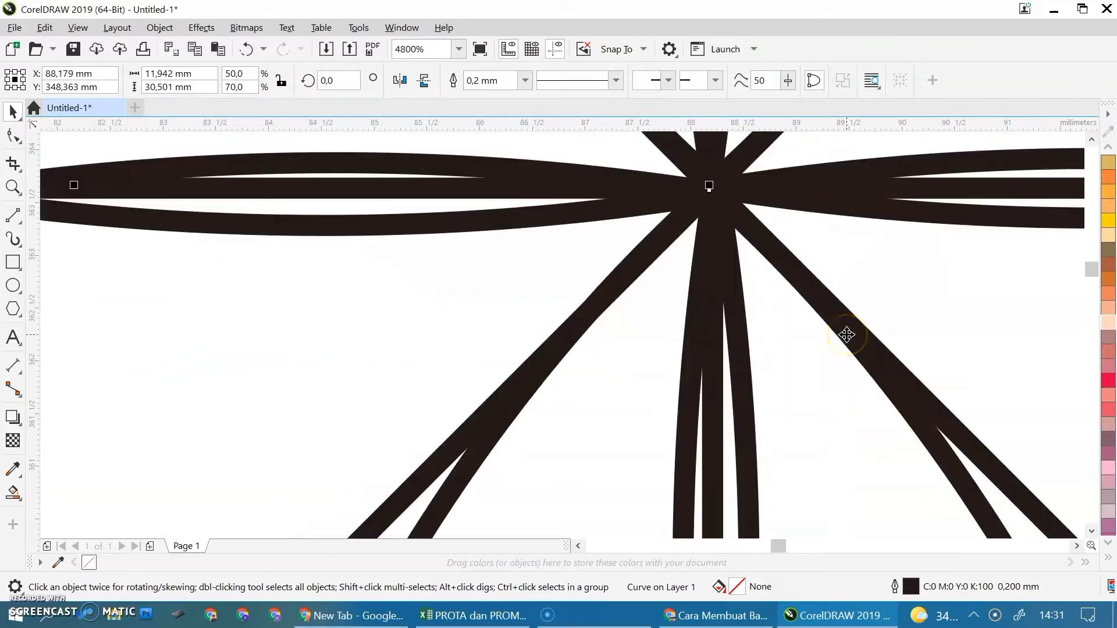
pyautogui.scroll(-4, 847, 334)
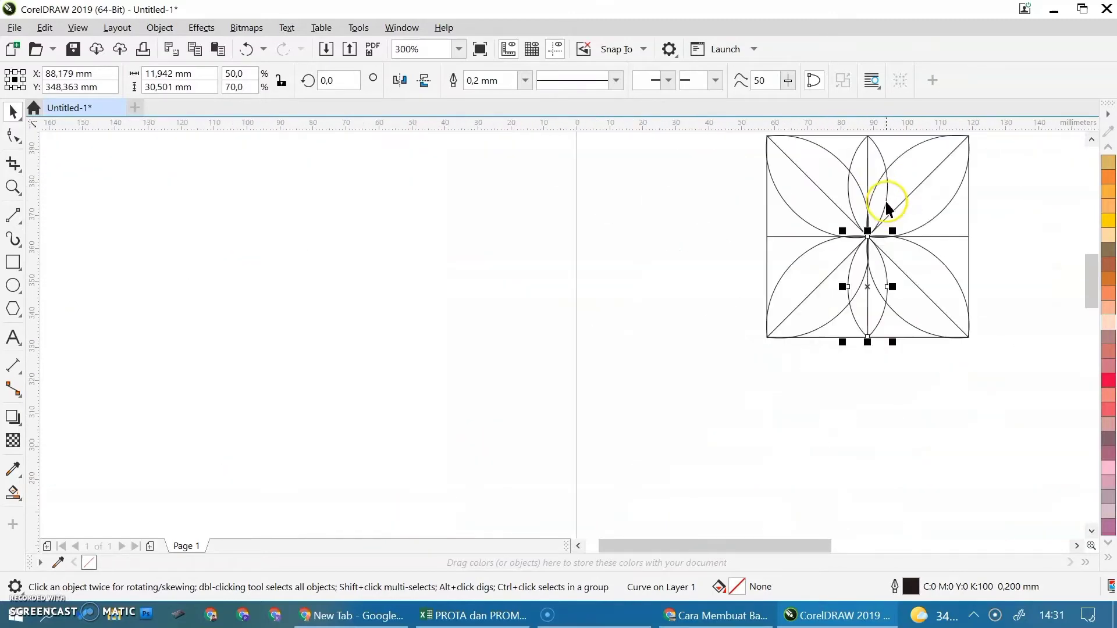
pyautogui.keyDown('shift'); pyautogui.click(880, 163); pyautogui.keyUp('shift')
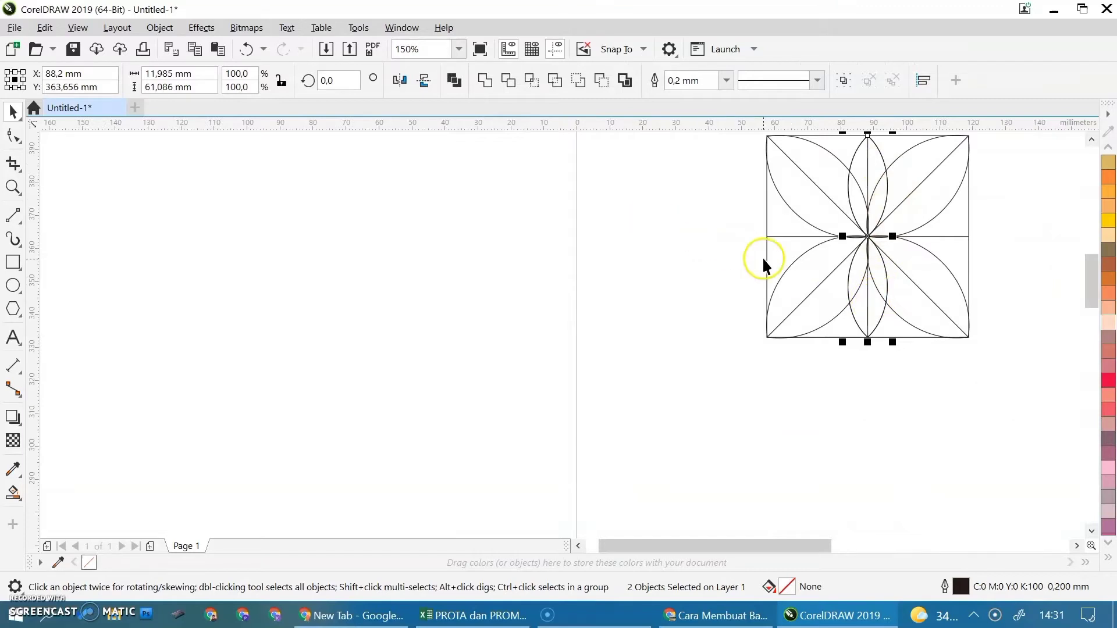
pyautogui.moveTo(867, 195); pyautogui.dragTo(856, 204)
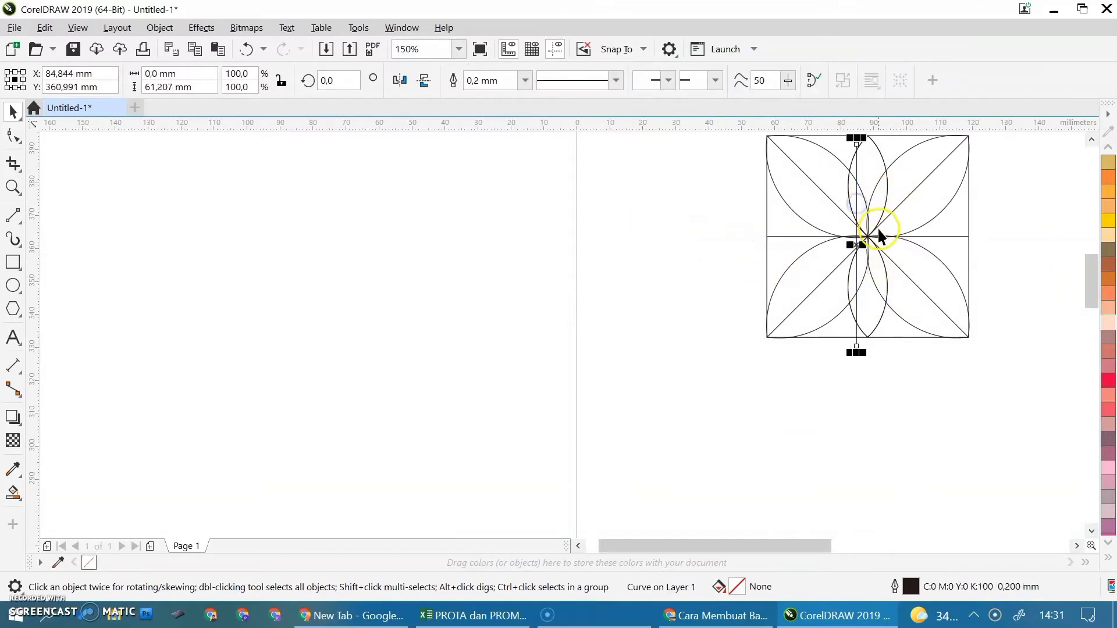
pyautogui.hotkey('ctrl', 'z')
pyautogui.press('Escape')
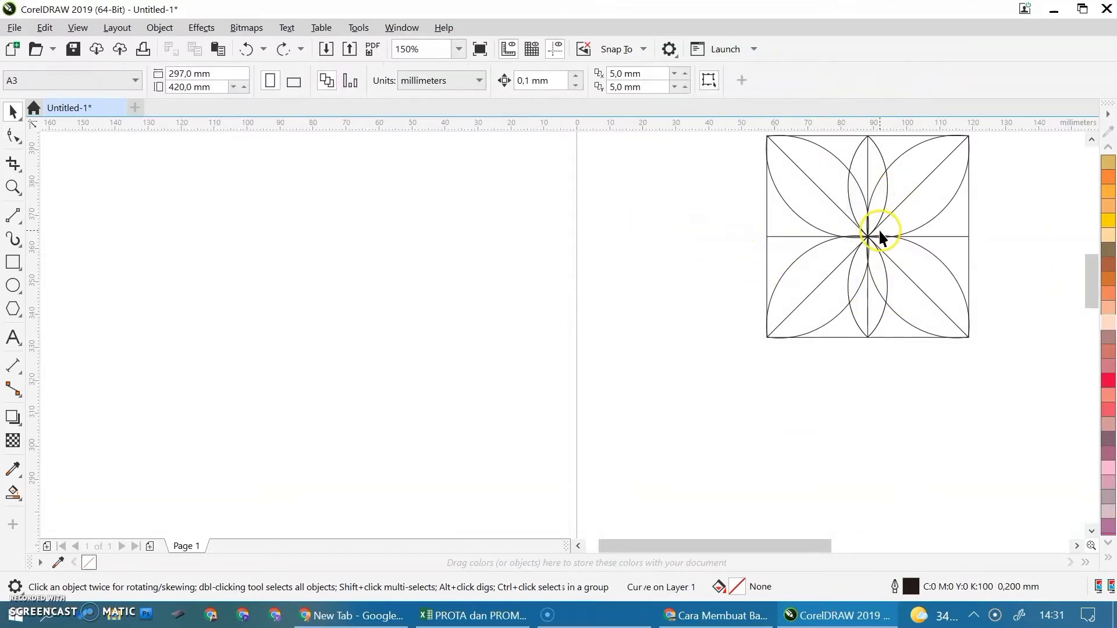
# Duplicate both narrow vertical lenses together beside the originals and rotate the copied pair 90 degrees
pyautogui.click(881, 170)
pyautogui.keyDown('shift'); pyautogui.click(879, 317); pyautogui.keyUp('shift')
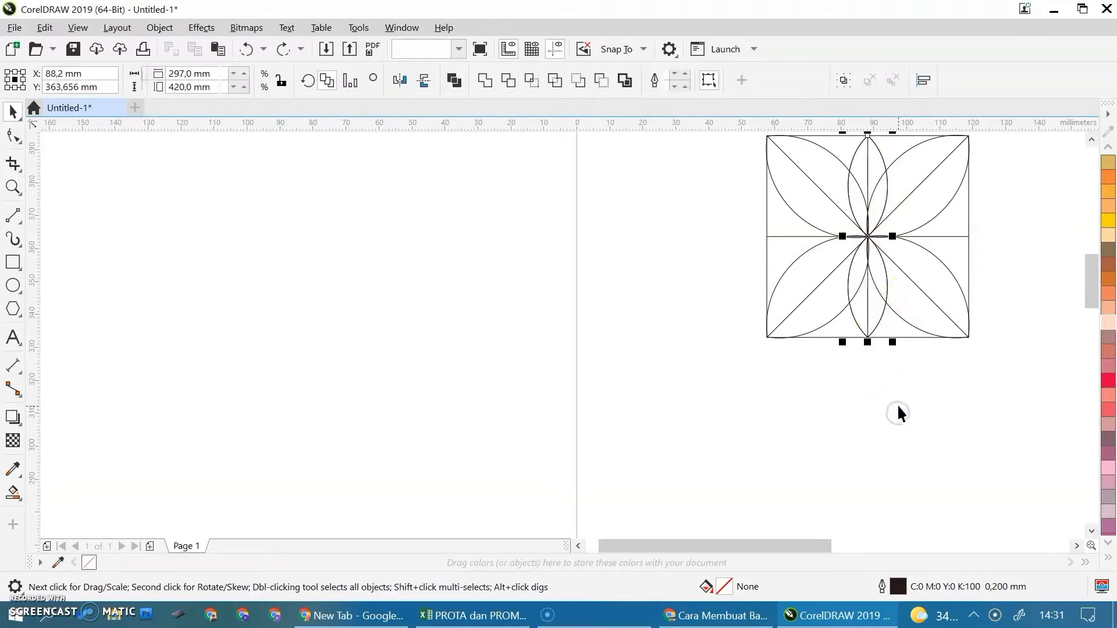
pyautogui.moveTo(878, 302); pyautogui.dragTo(791, 373)
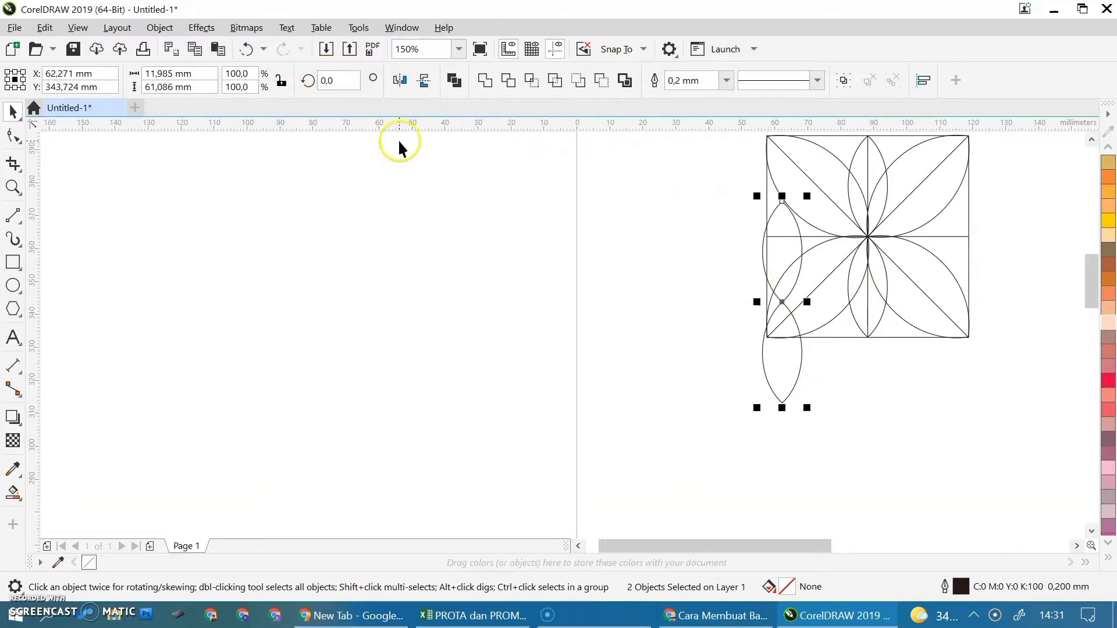
pyautogui.press('Return')
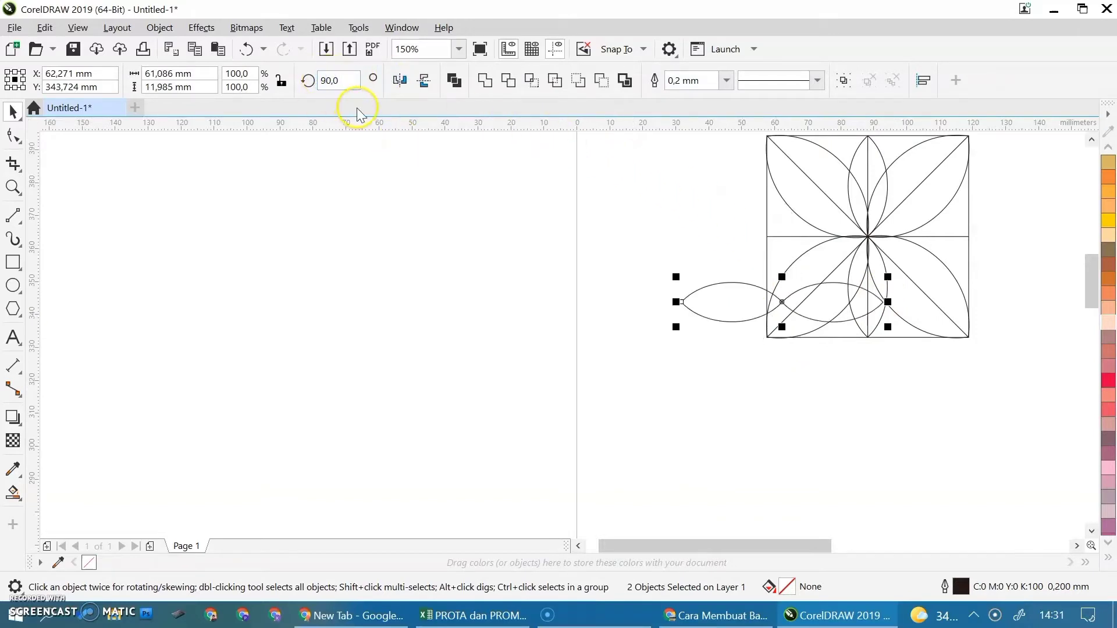
# Move the rotated narrow lens pair onto the horizontal centre line, centred where the square's diagonals cross
pyautogui.click(966, 344)
pyautogui.scroll(-2, 734, 291)
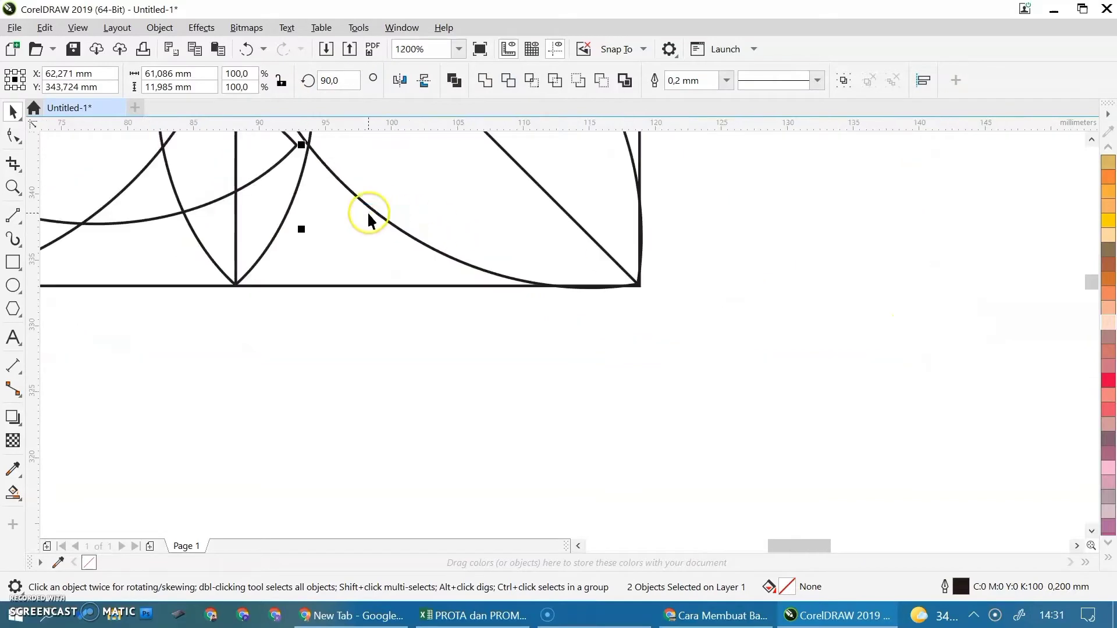
pyautogui.scroll(-2, 379, 221)
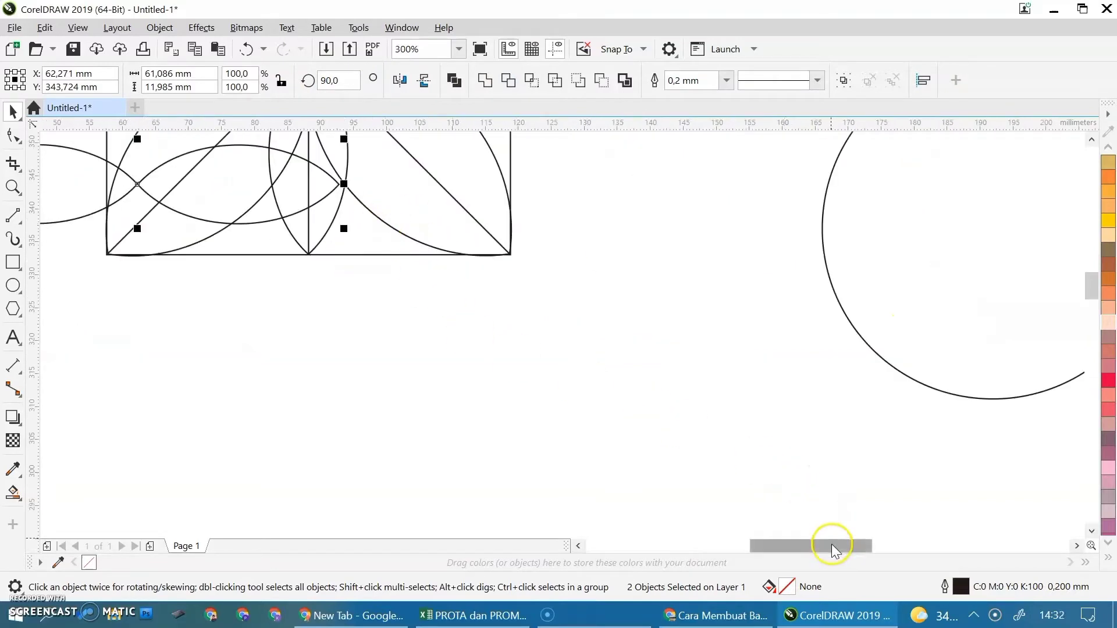
pyautogui.moveTo(829, 545); pyautogui.dragTo(783, 545)
pyautogui.click(1091, 140)
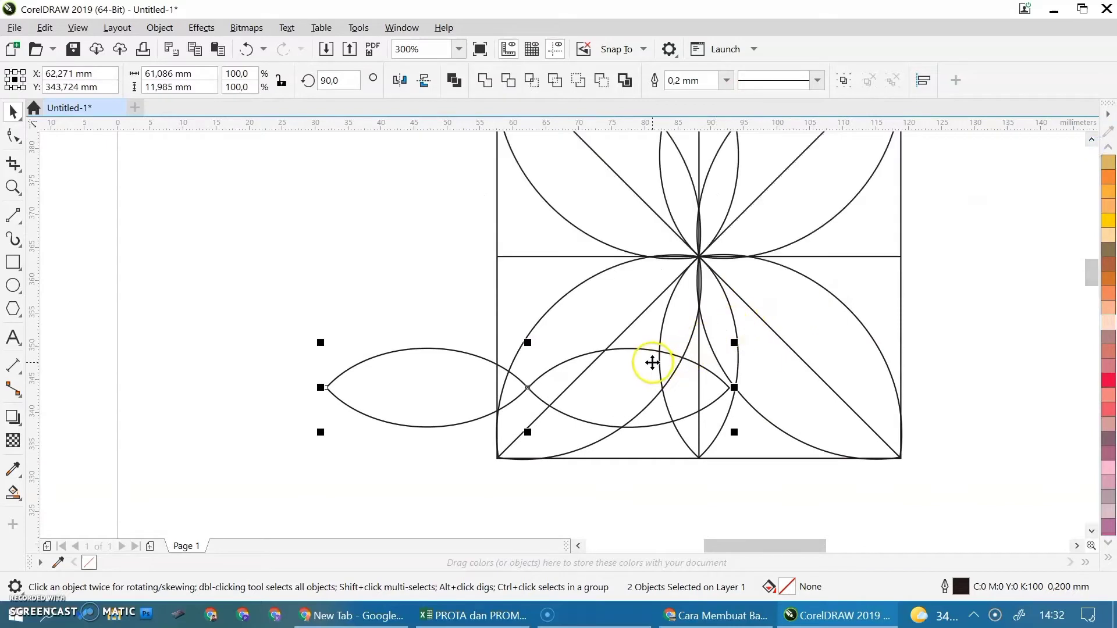
pyautogui.moveTo(607, 383); pyautogui.dragTo(781, 252)
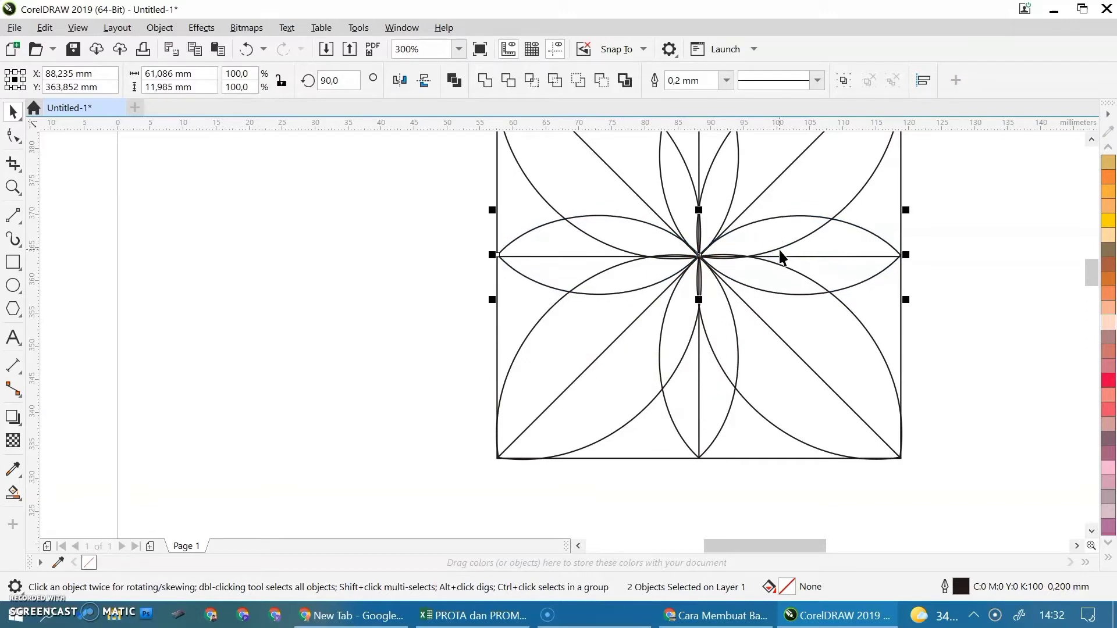
pyautogui.scroll(5, 869, 213)
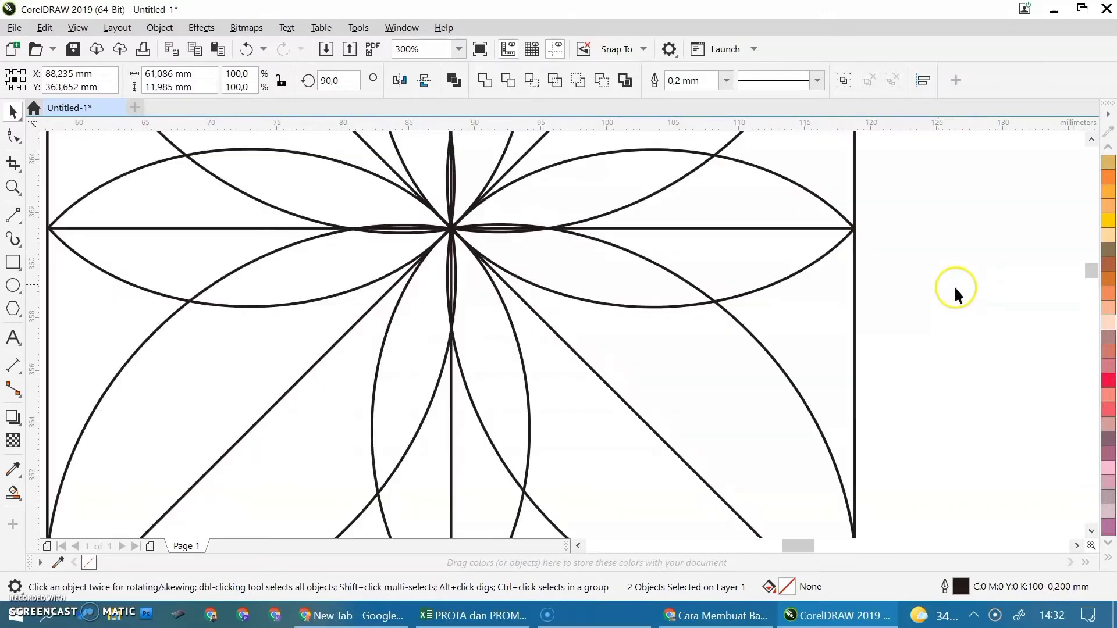
# Move the vertical centre line out of the square and delete it
pyautogui.click(1091, 139)
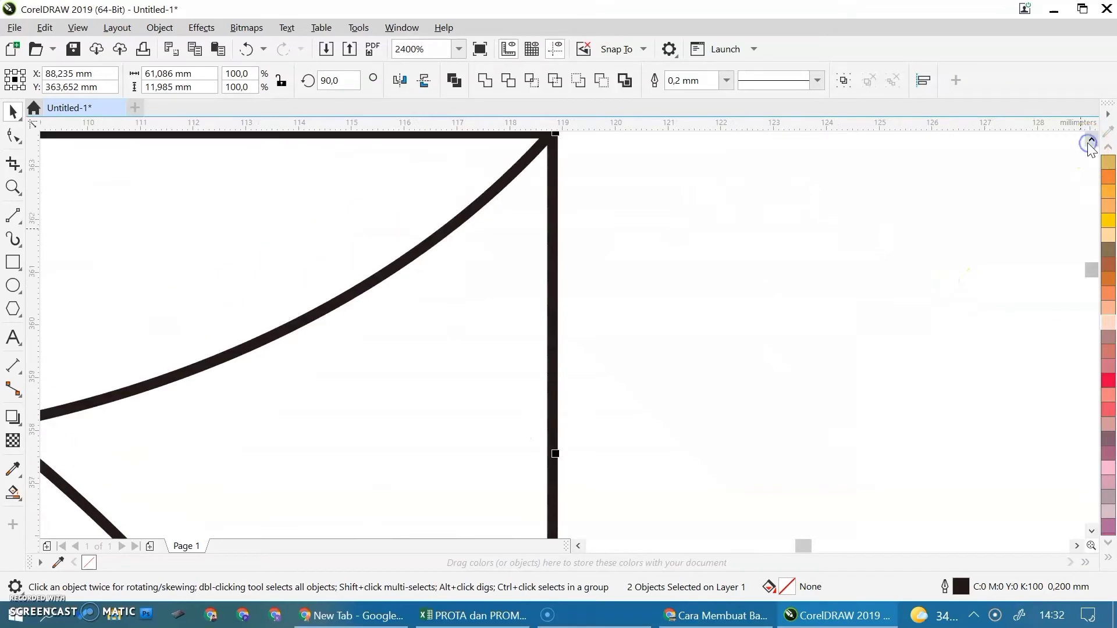
pyautogui.click(1092, 139)
pyautogui.scroll(-6, 434, 190)
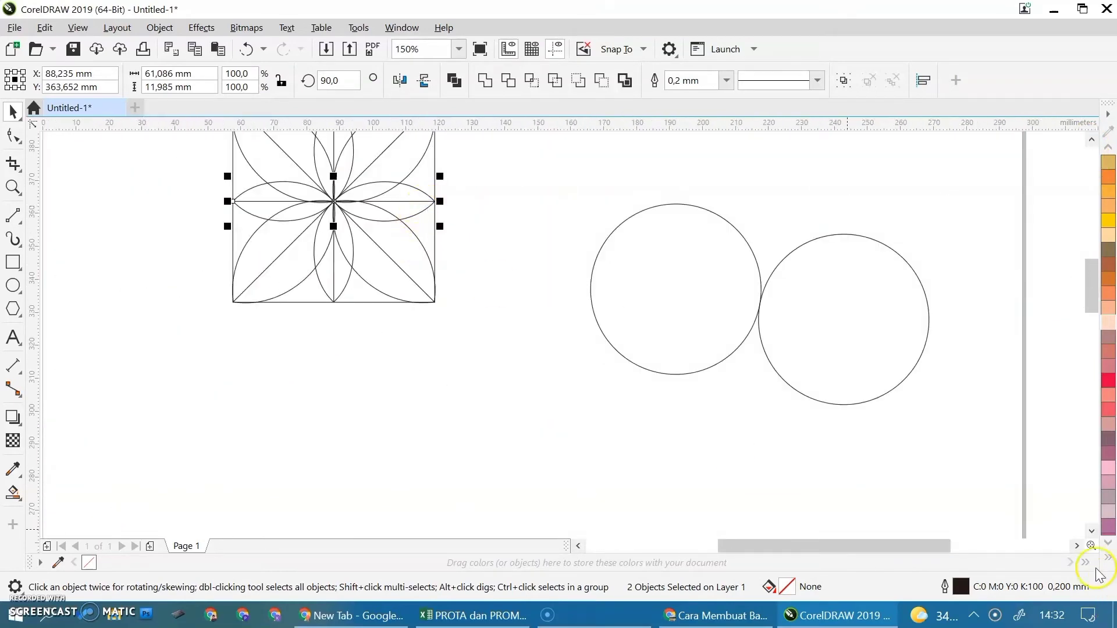
pyautogui.moveTo(931, 546); pyautogui.dragTo(813, 534)
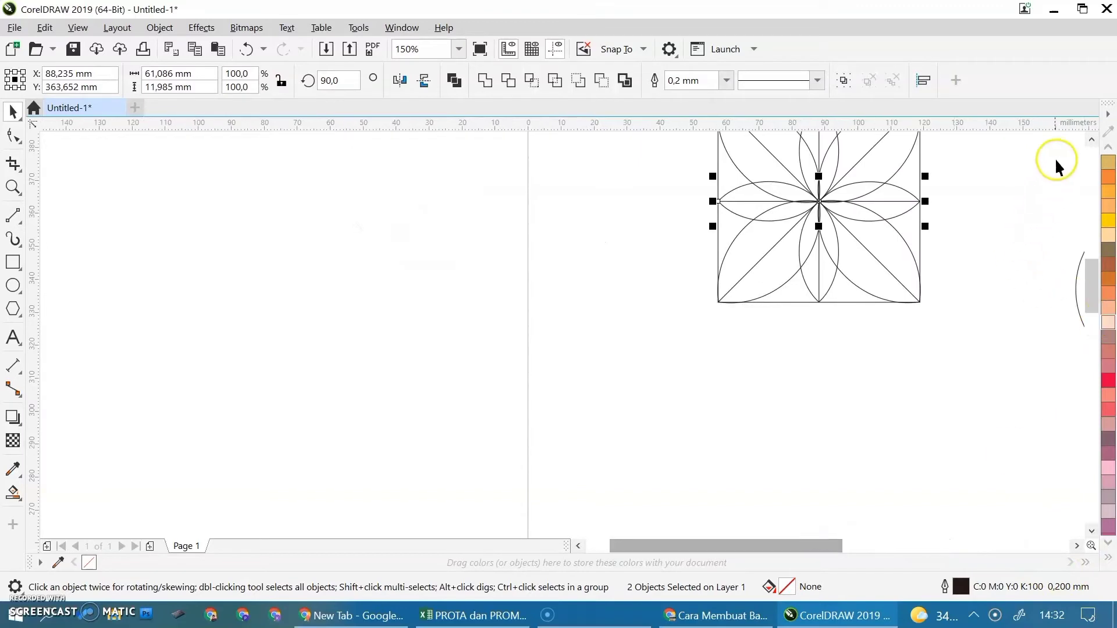
pyautogui.click(1092, 139)
pyautogui.click(1092, 140)
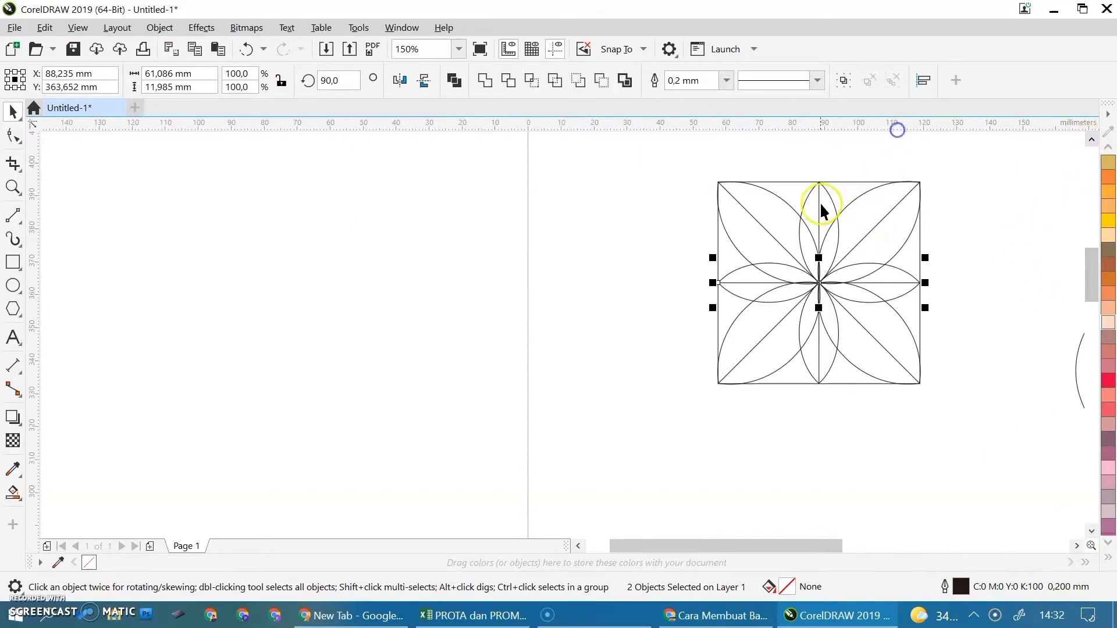
pyautogui.click(861, 168)
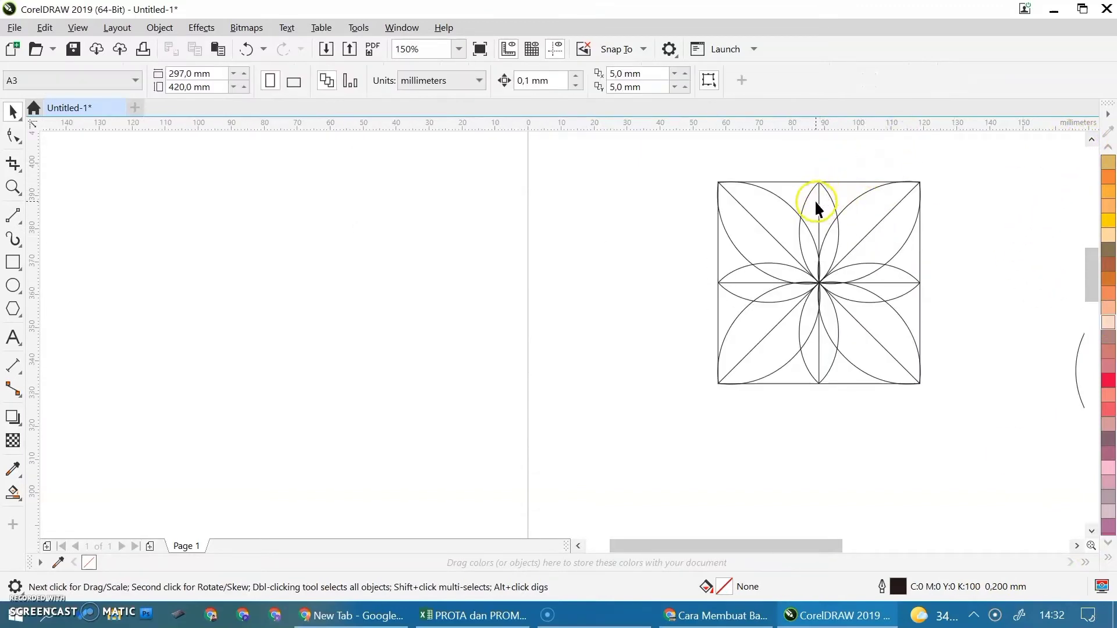
pyautogui.click(816, 203)
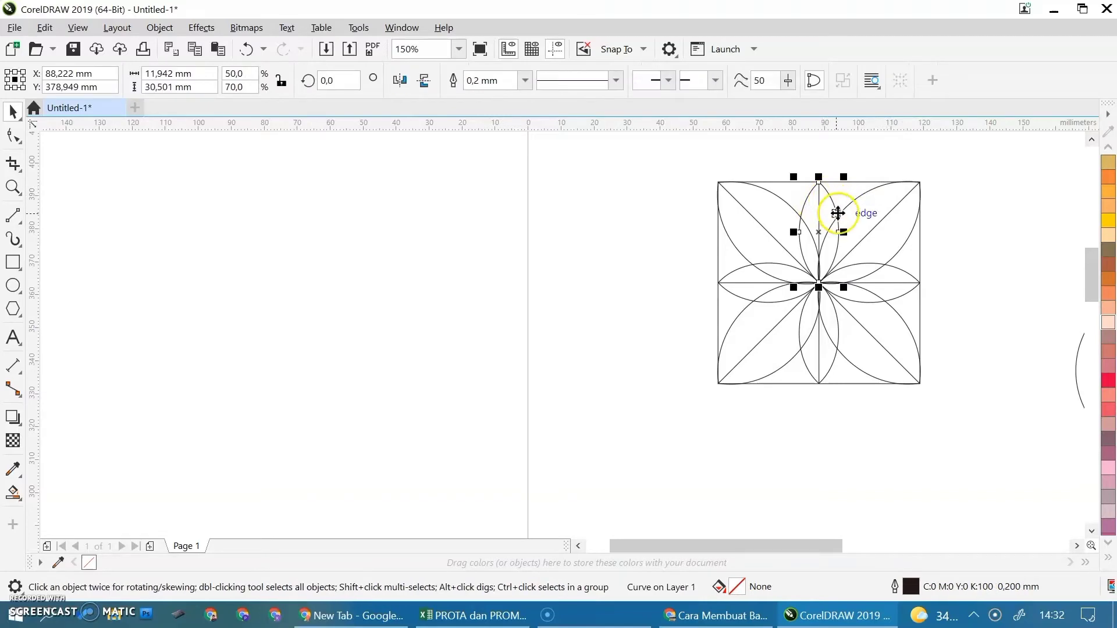
pyautogui.click(823, 202)
pyautogui.click(820, 201)
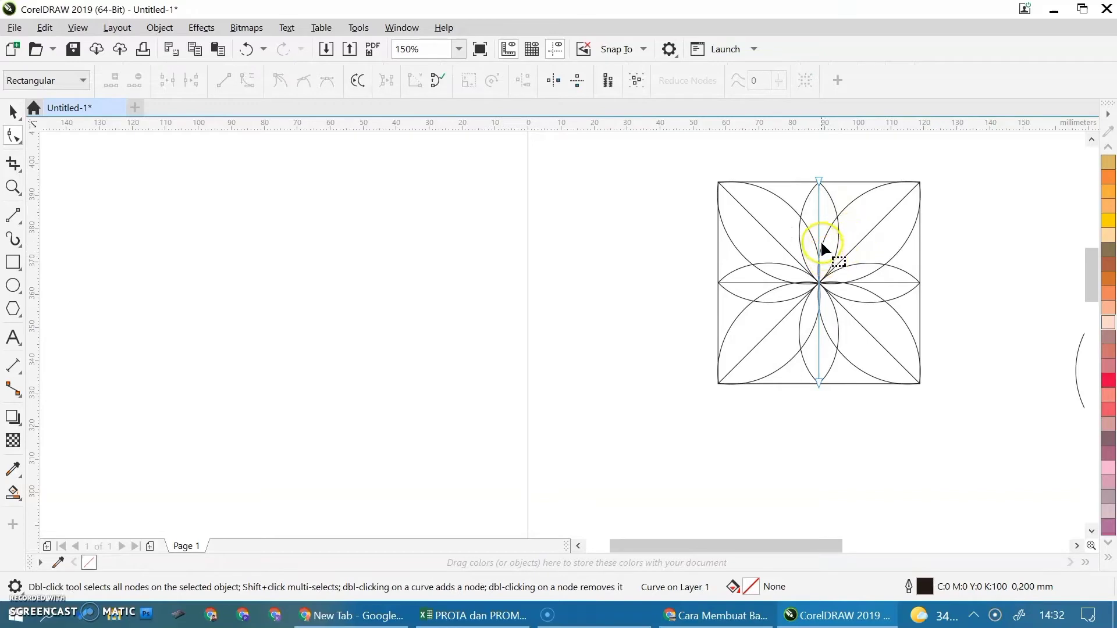
pyautogui.moveTo(820, 233); pyautogui.dragTo(714, 269)
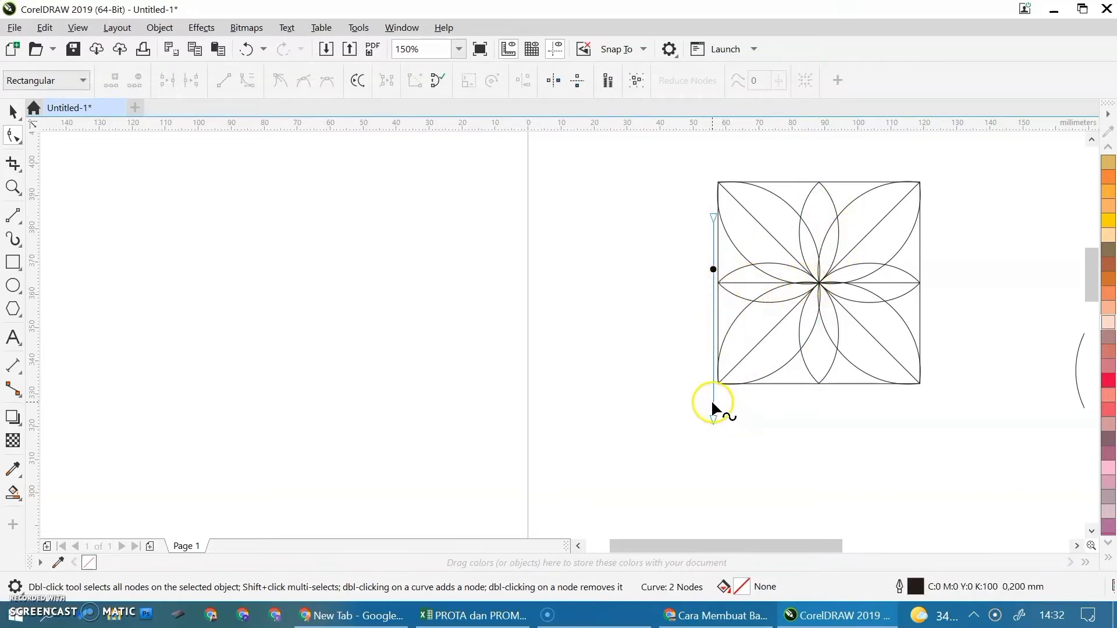
pyautogui.moveTo(711, 399); pyautogui.dragTo(643, 420)
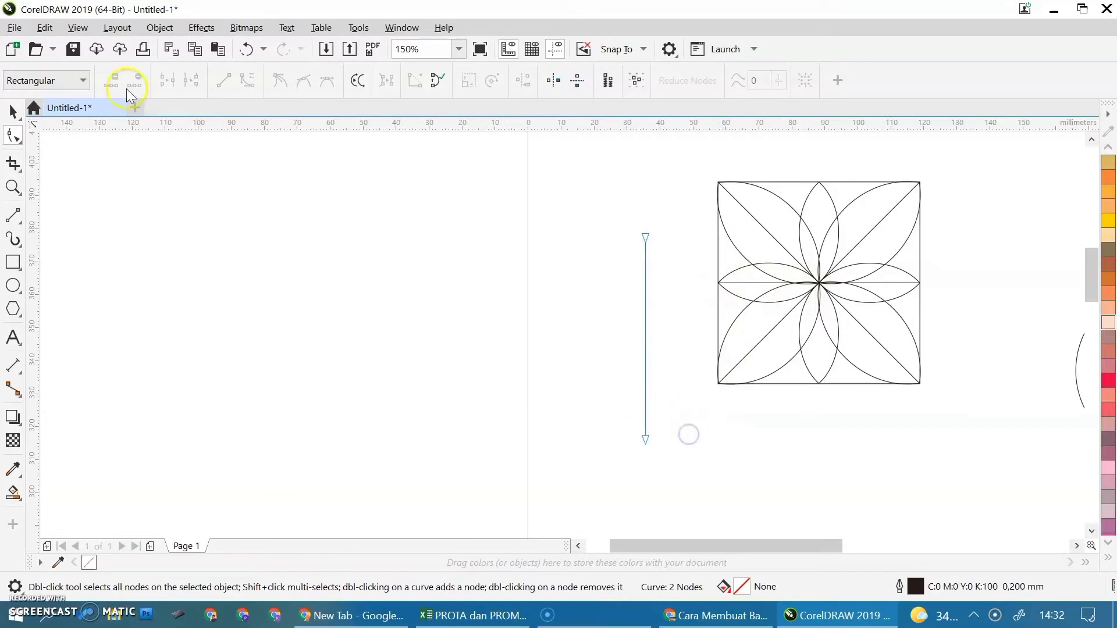
pyautogui.click(13, 110)
pyautogui.click(596, 243)
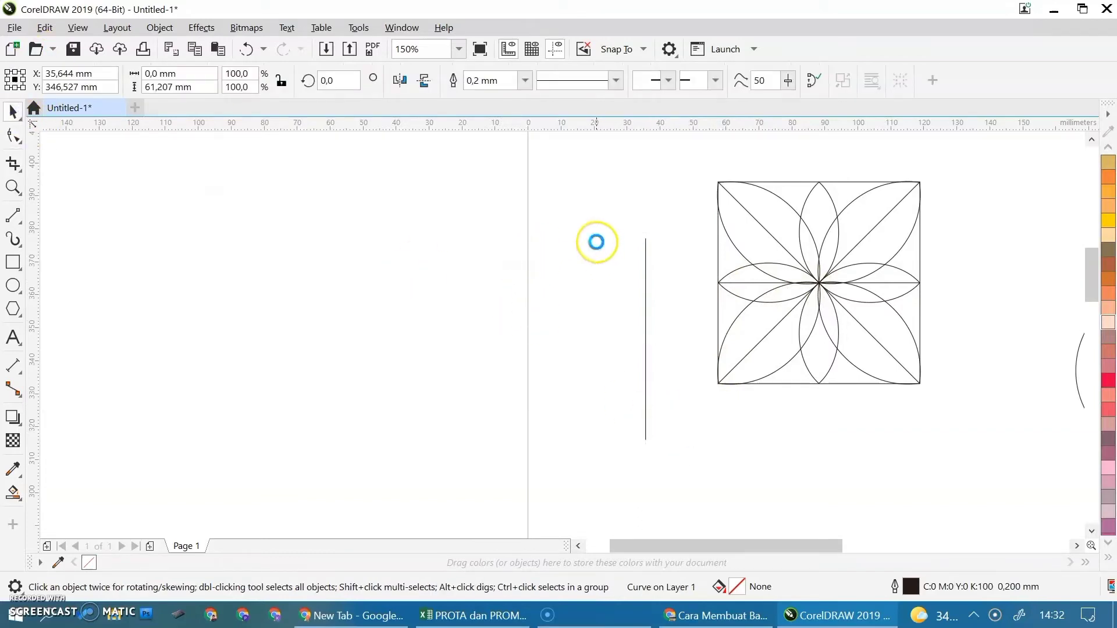
pyautogui.press('Delete')
# Delete both diagonals and the horizontal centre line, keeping only the petals and the outer square
pyautogui.moveTo(884, 217); pyautogui.dragTo(661, 224)
pyautogui.click(678, 232)
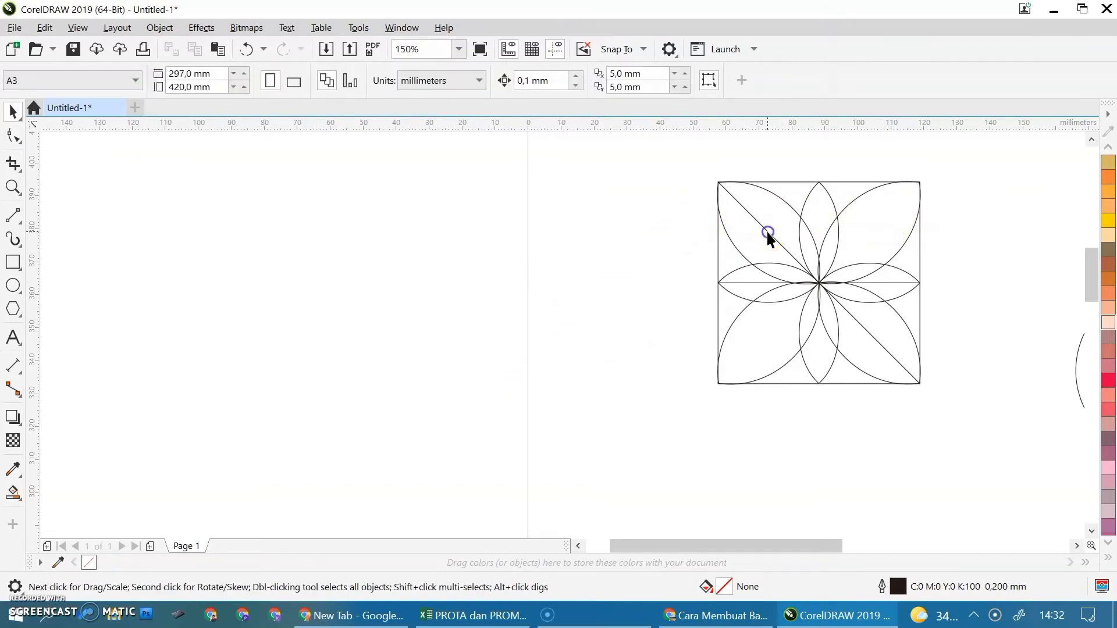
pyautogui.moveTo(767, 232); pyautogui.dragTo(603, 217)
pyautogui.press('Delete')
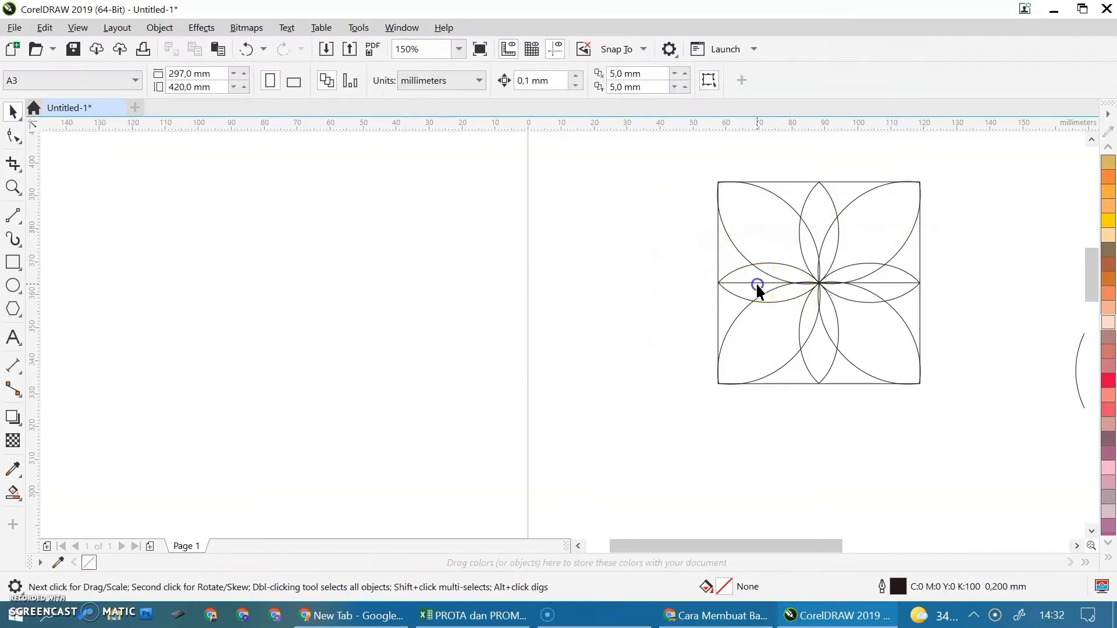
pyautogui.moveTo(757, 285); pyautogui.dragTo(571, 262)
pyautogui.press('Delete')
pyautogui.moveTo(914, 310); pyautogui.dragTo(900, 281)
pyautogui.hotkey('ctrl', 'z')
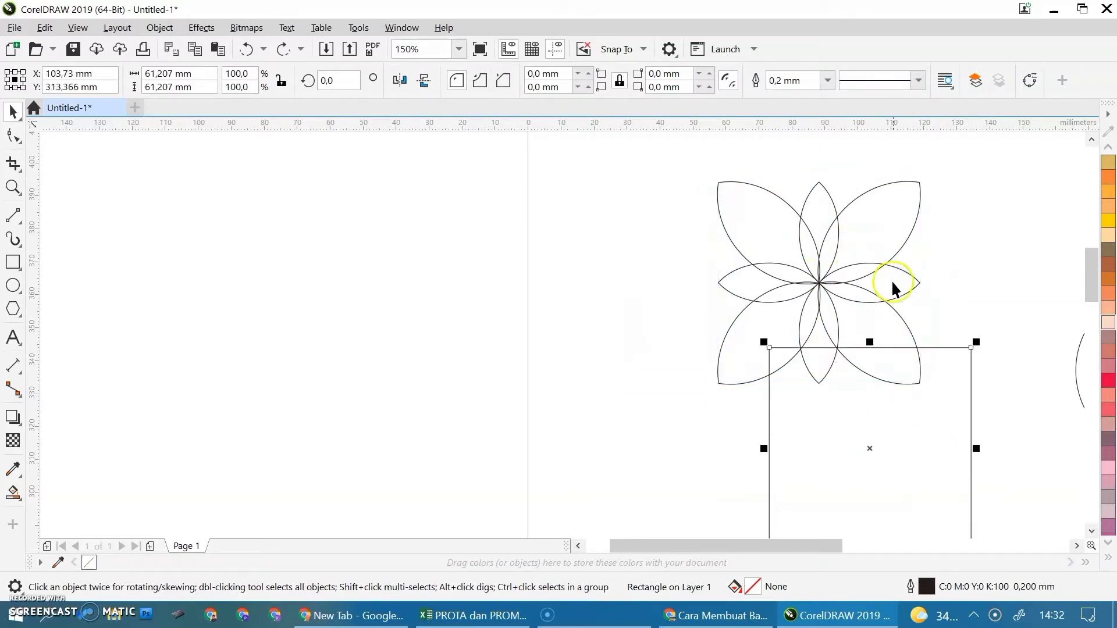
pyautogui.hotkey('ctrl', 'shift', 'z')
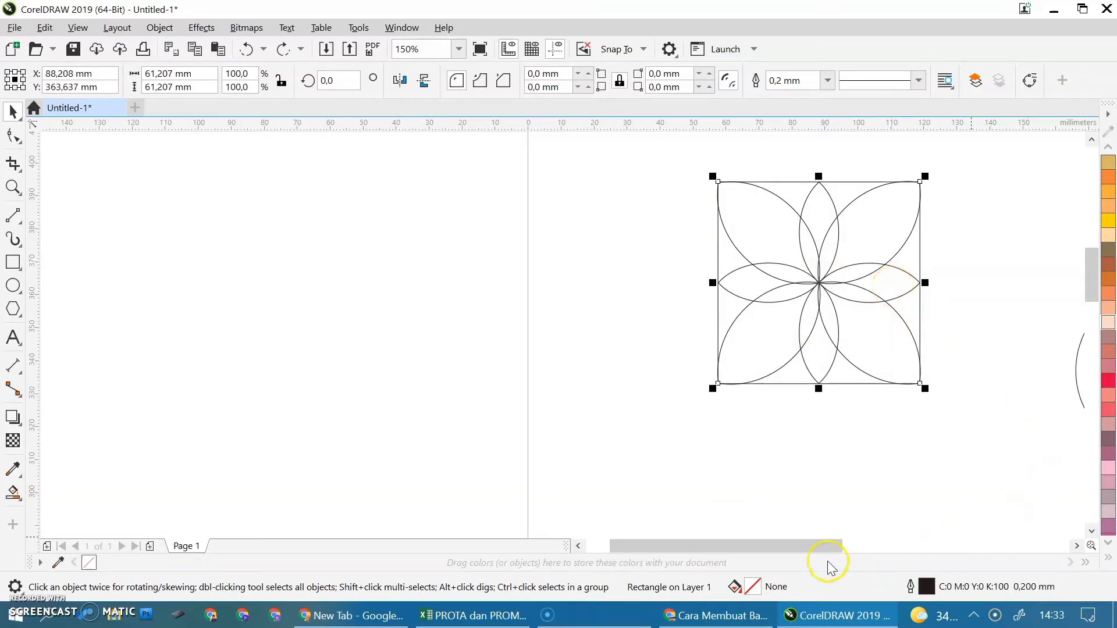
# Delete the two spare construction circles beside the motif
pyautogui.moveTo(826, 546); pyautogui.dragTo(882, 546)
pyautogui.moveTo(847, 234); pyautogui.dragTo(1055, 497)
pyautogui.moveTo(682, 213); pyautogui.dragTo(995, 455)
pyautogui.press('Delete')
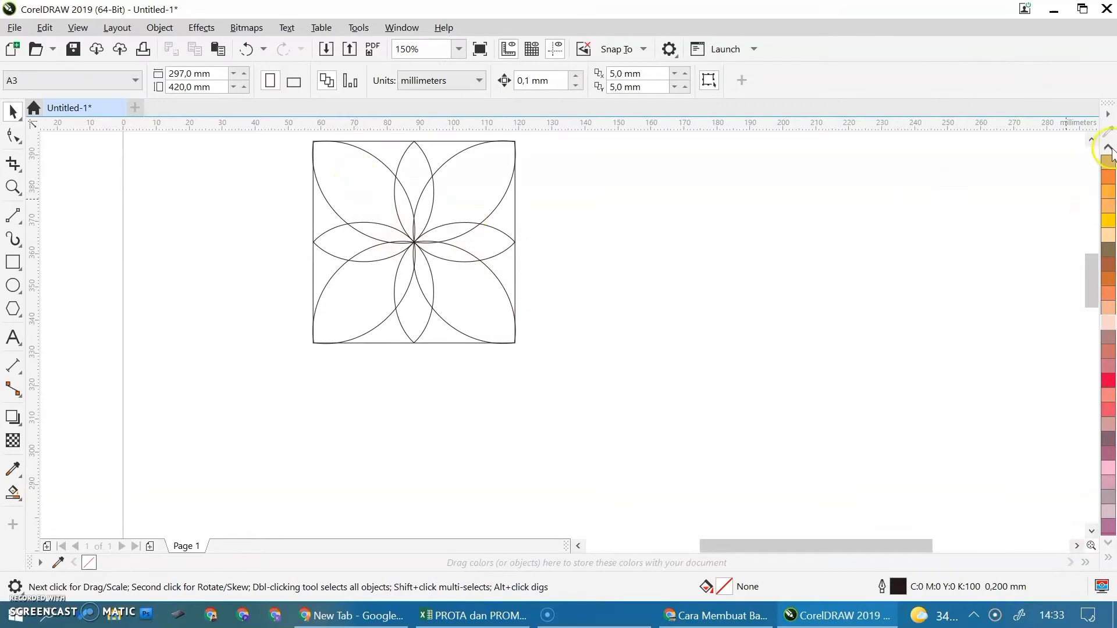
# Draw a circle about 12 mm in diameter and centre it where the petals meet
pyautogui.scroll(1, 1093, 139)
pyautogui.scroll(4, 336, 292)
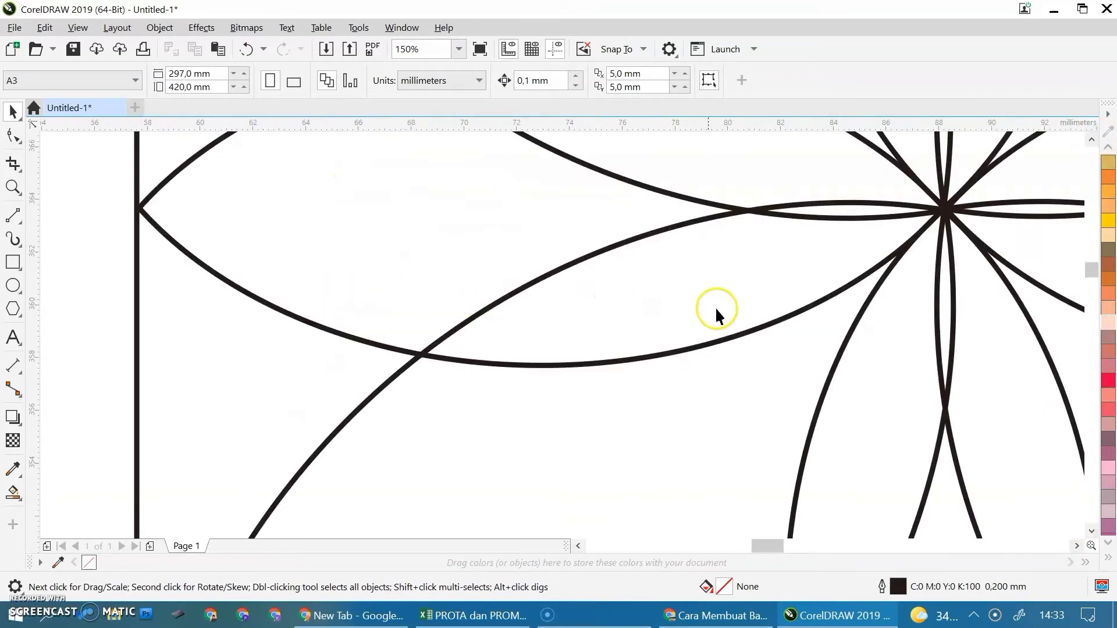
pyautogui.scroll(-2, 716, 311)
pyautogui.scroll(-1, 881, 307)
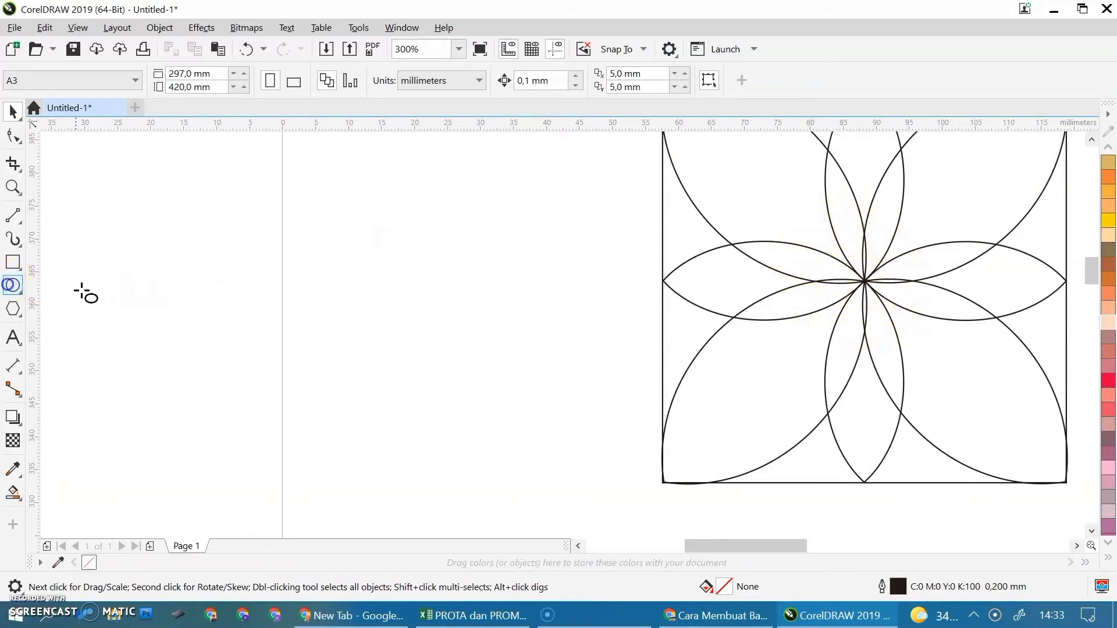
pyautogui.moveTo(371, 244); pyautogui.dragTo(440, 293)
pyautogui.press('Delete')
pyautogui.moveTo(361, 207); pyautogui.dragTo(860, 305)
pyautogui.click(12, 111)
pyautogui.click(393, 266)
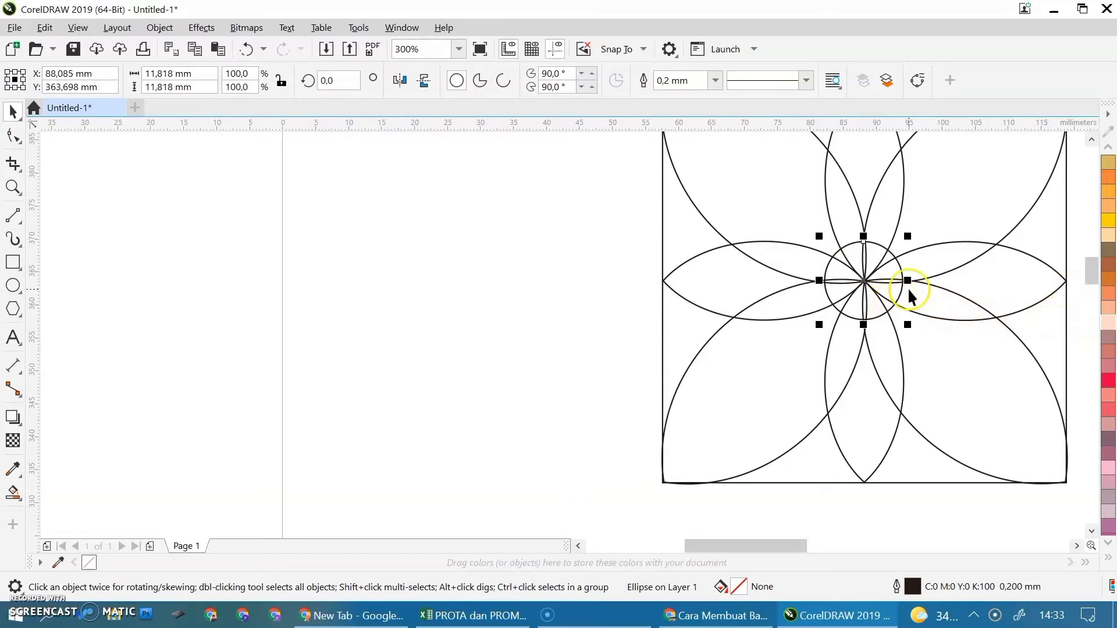
# Enlarge the centre circle to about 15 mm in diameter and fill it with light yellow (C0 M0 Y60 K0)
pyautogui.moveTo(907, 325); pyautogui.dragTo(923, 336)
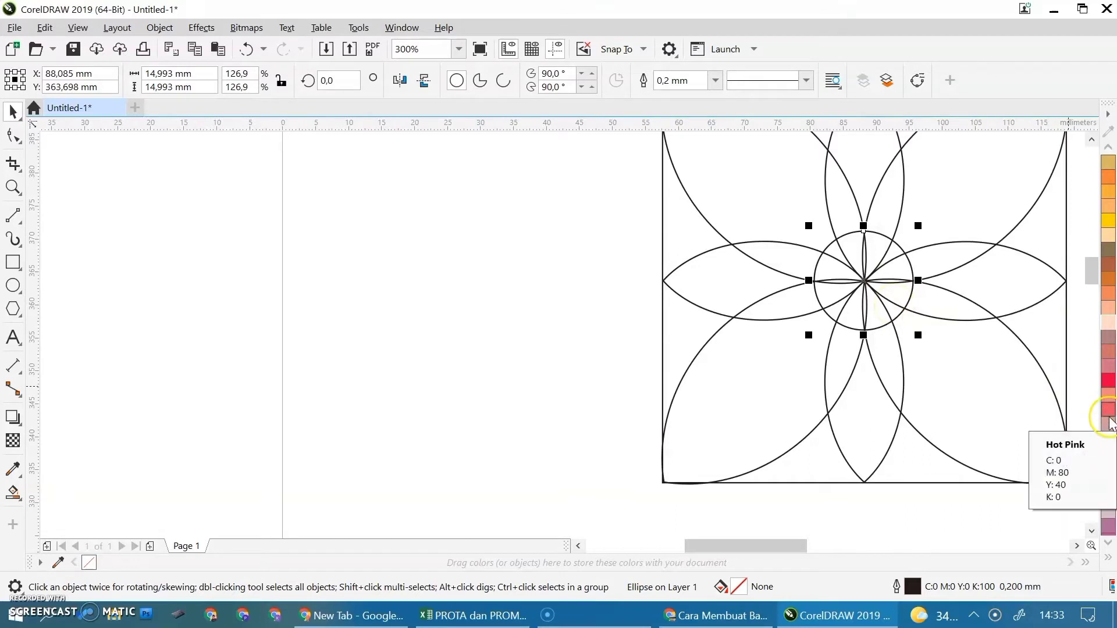
pyautogui.scroll(5, 1108, 268)
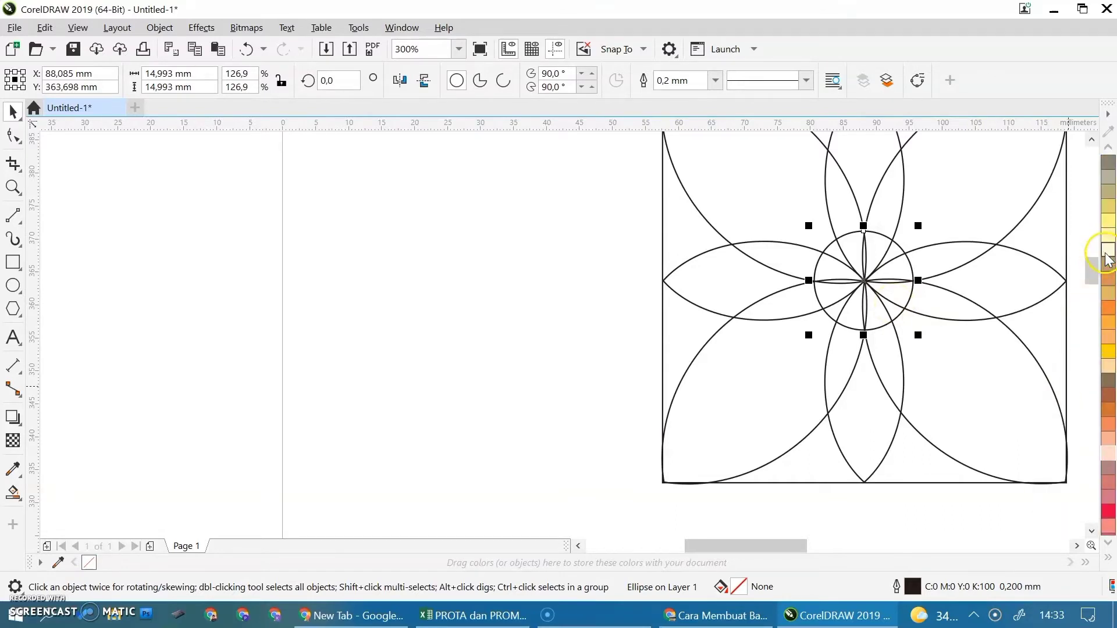
pyautogui.scroll(3, 1109, 270)
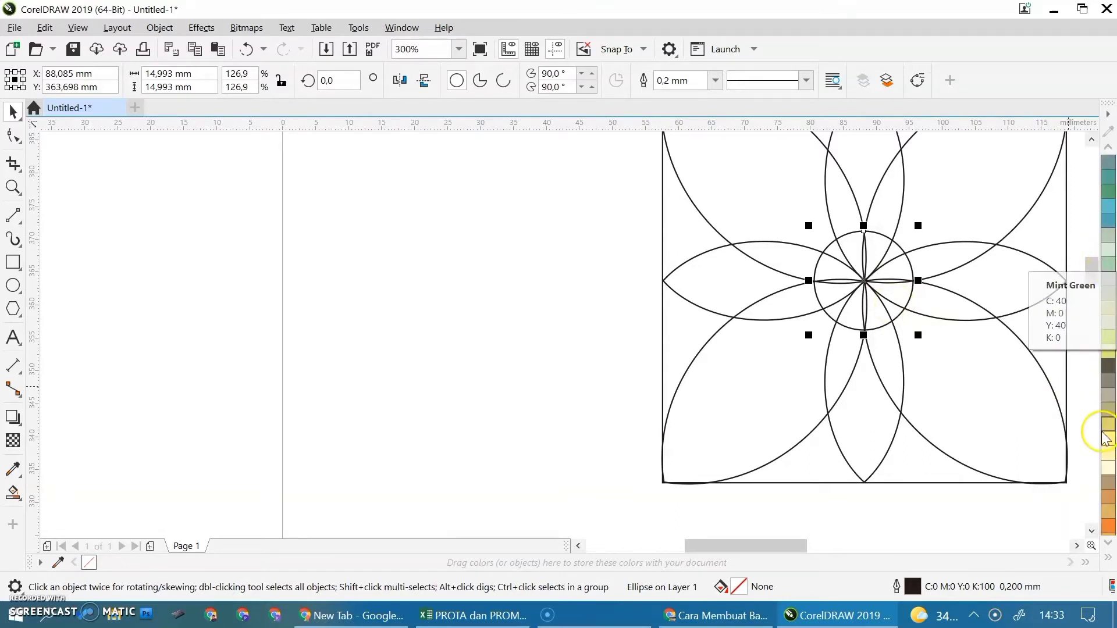
pyautogui.click(1108, 439)
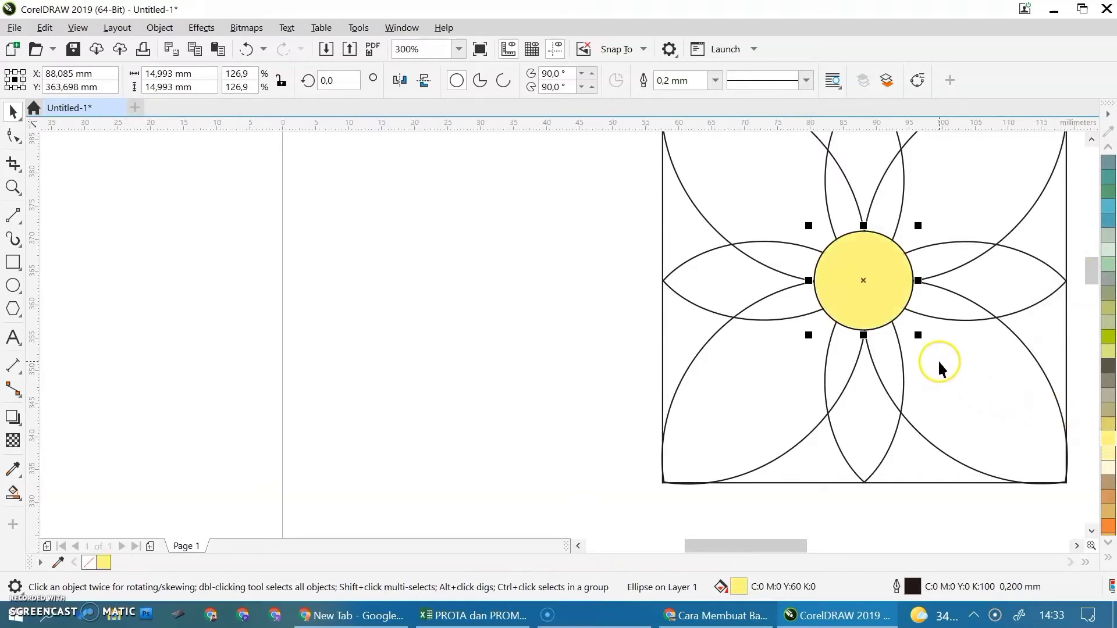
pyautogui.click(544, 279)
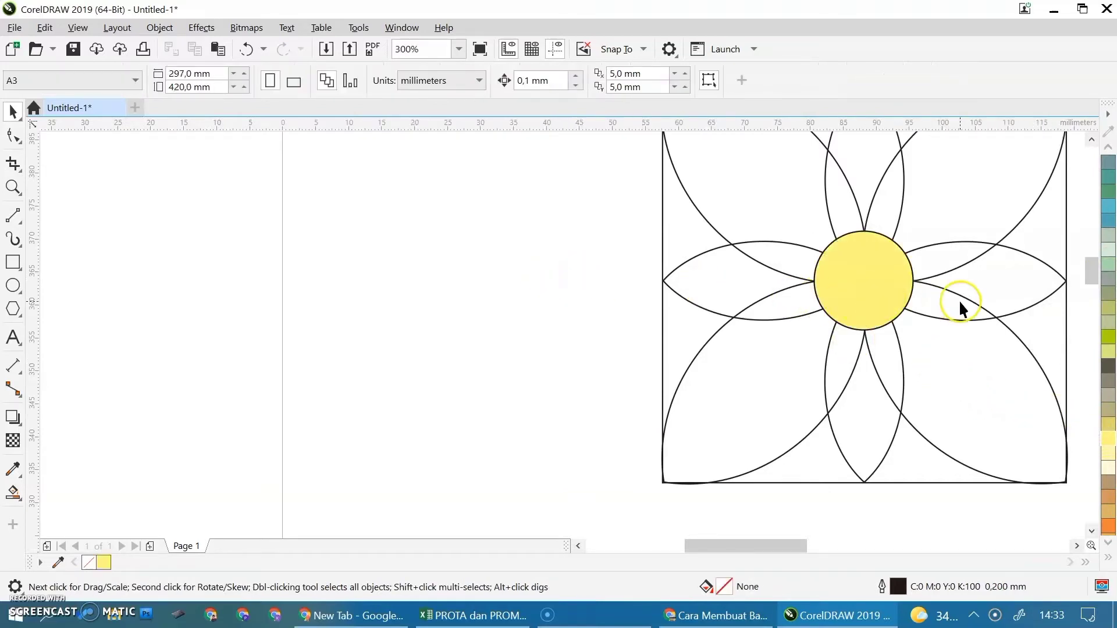
pyautogui.click(945, 270)
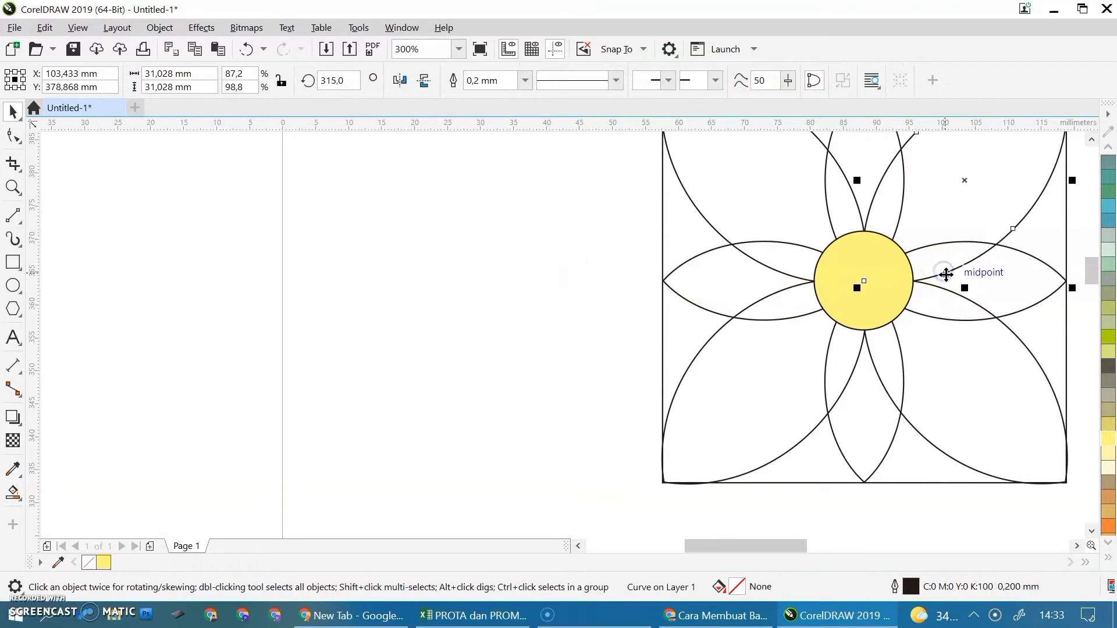
pyautogui.click(944, 288)
pyautogui.click(489, 250)
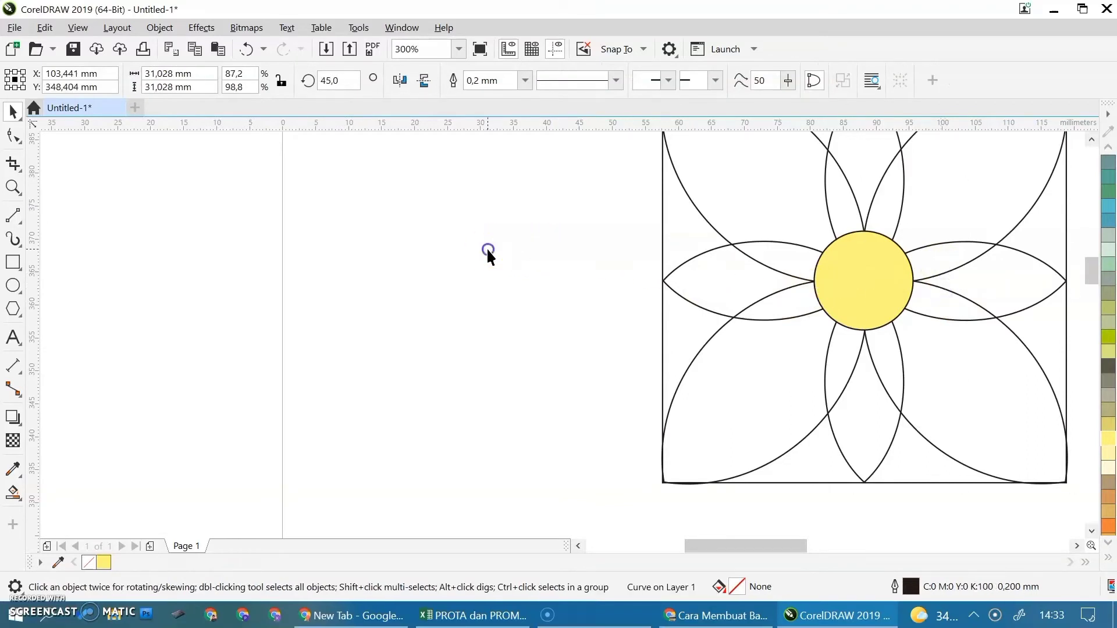
pyautogui.scroll(2, 1029, 310)
pyautogui.scroll(-2, 1028, 309)
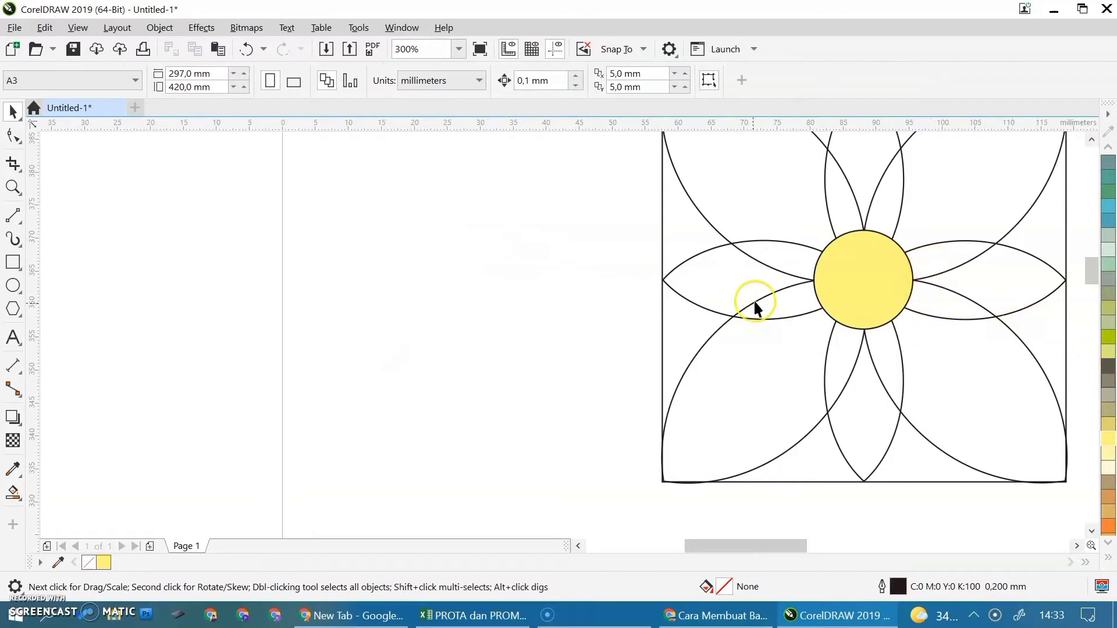
pyautogui.scroll(-5, 1108, 384)
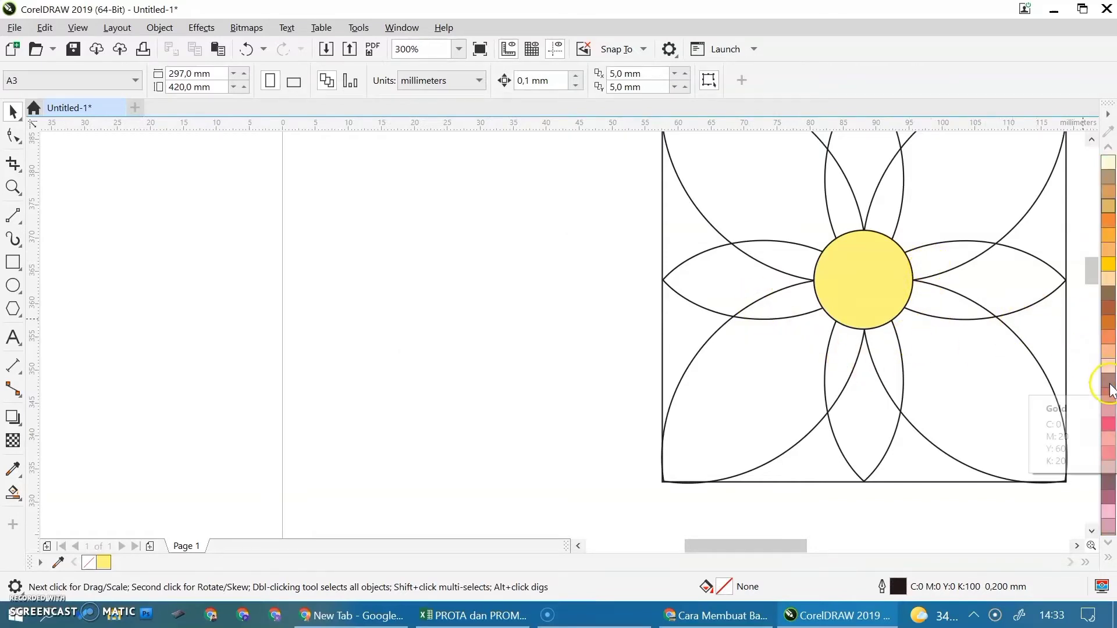
pyautogui.scroll(-2, 1109, 389)
pyautogui.click(793, 344)
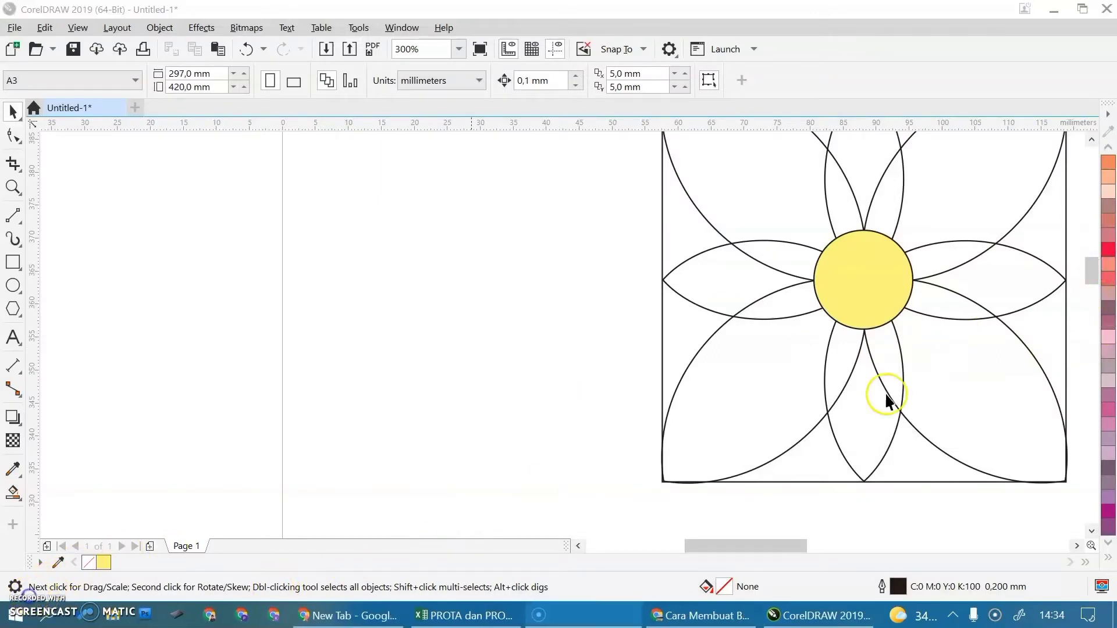
# Smart-fill the left inner sliver of the upper petal and colour it Light Orange (C0 M40 Y80 K0)
pyautogui.click(14, 494)
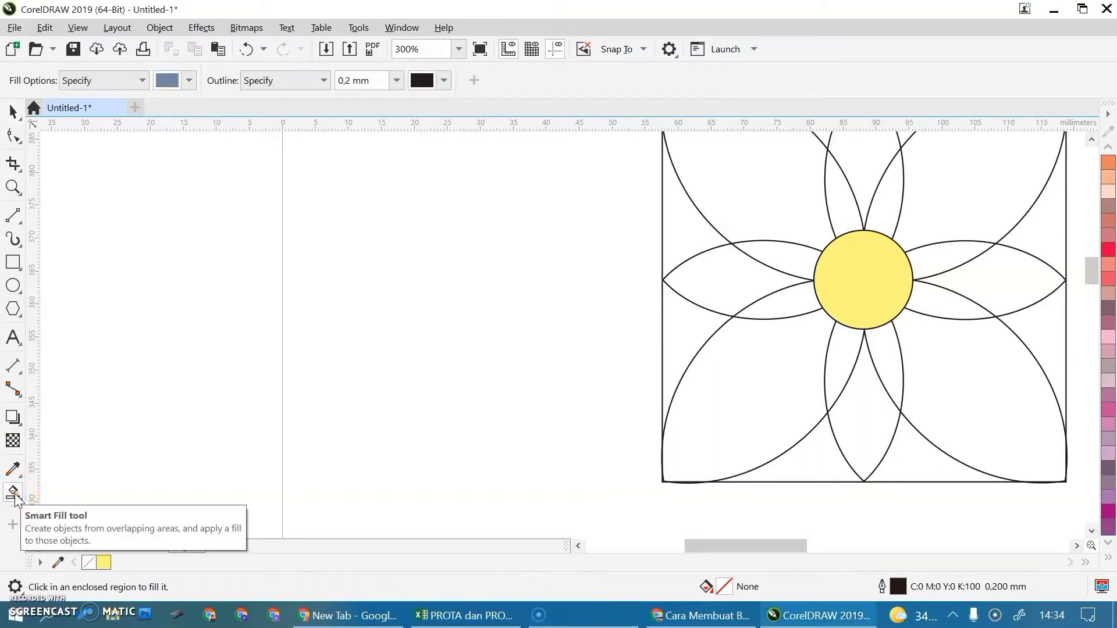
pyautogui.moveTo(715, 546)
pyautogui.mouseDown()
pyautogui.moveTo(766, 560)
pyautogui.moveTo(754, 559)
pyautogui.mouseUp()
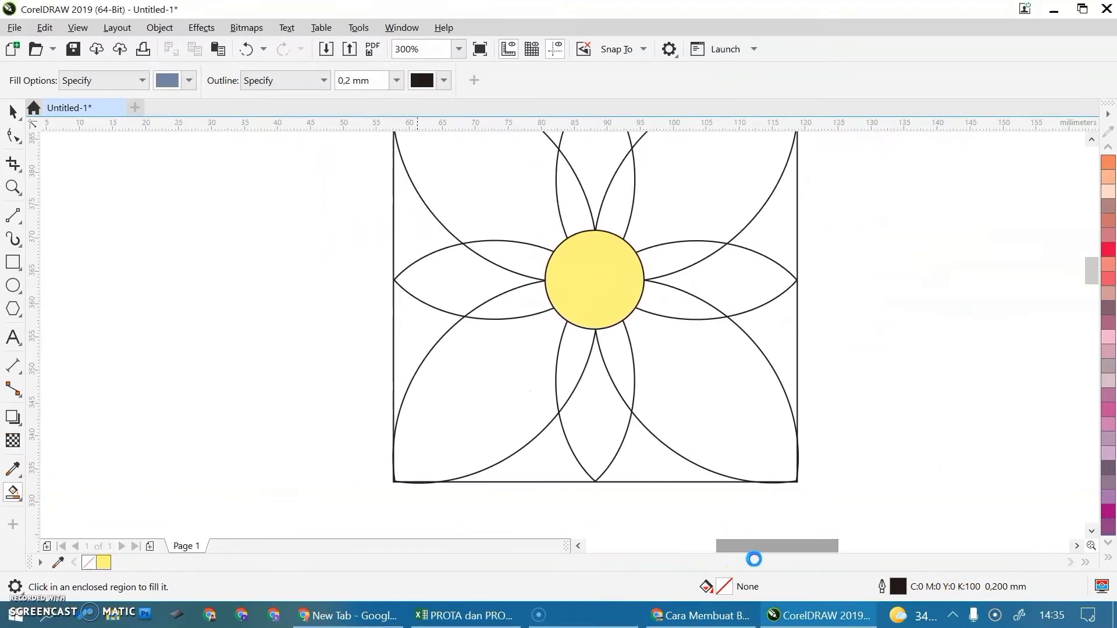
pyautogui.click(1092, 140)
pyautogui.click(1092, 141)
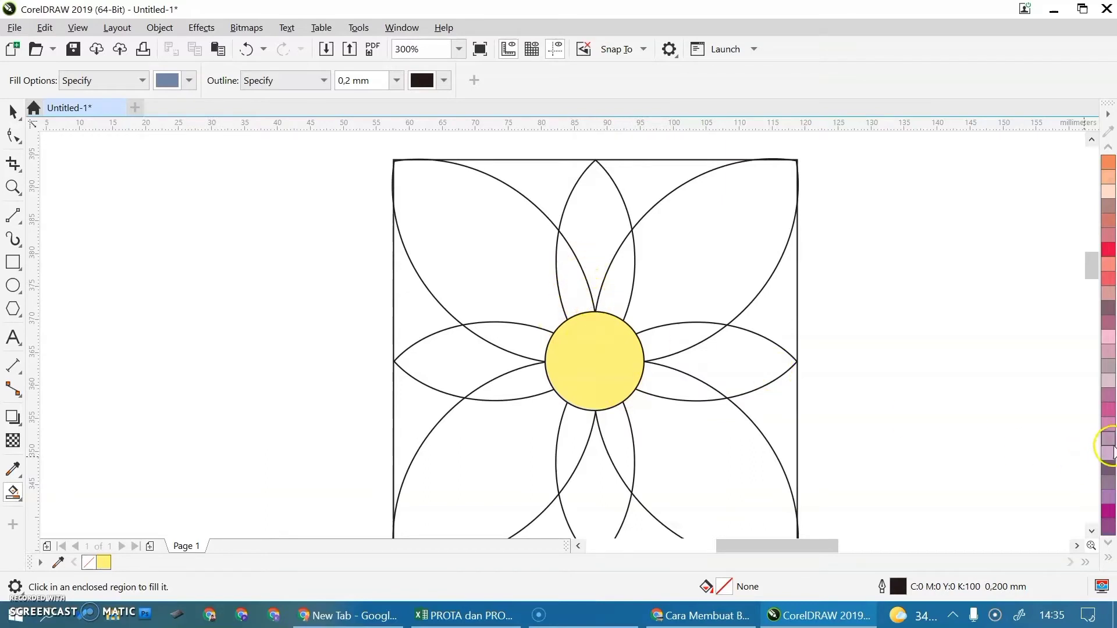
pyautogui.scroll(3, 1110, 434)
pyautogui.scroll(-5, 1111, 433)
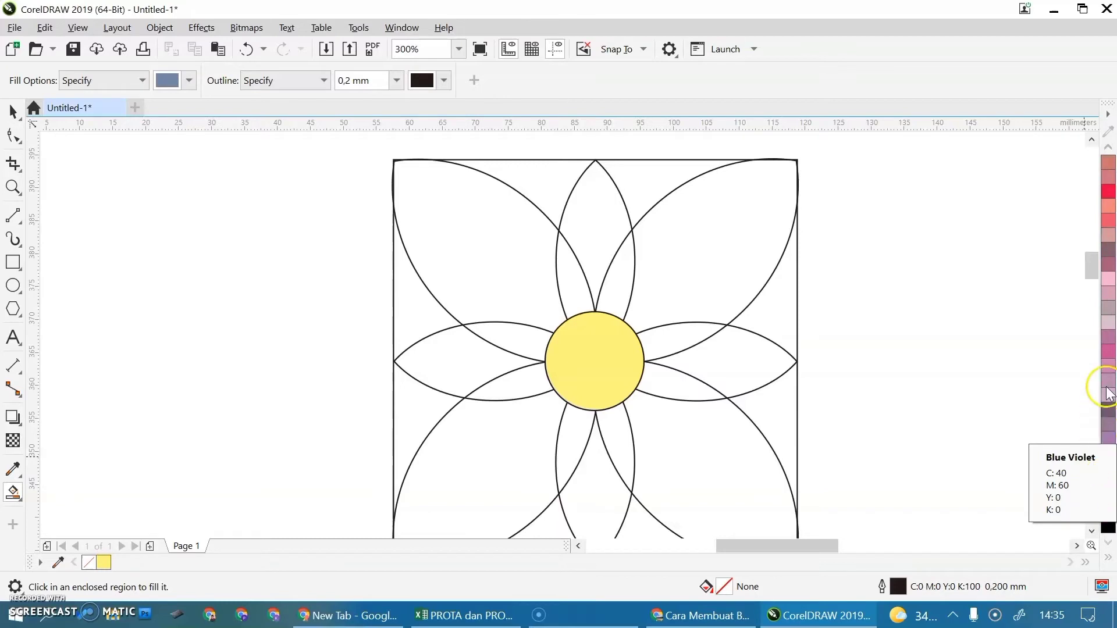
pyautogui.scroll(5, 1108, 391)
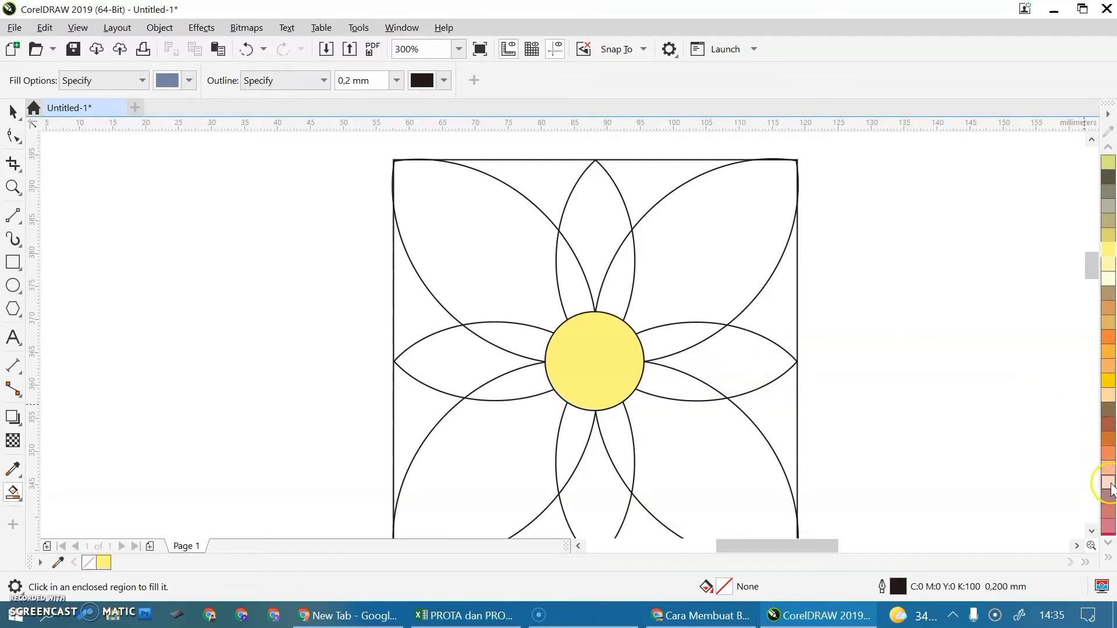
pyautogui.scroll(-8, 1108, 483)
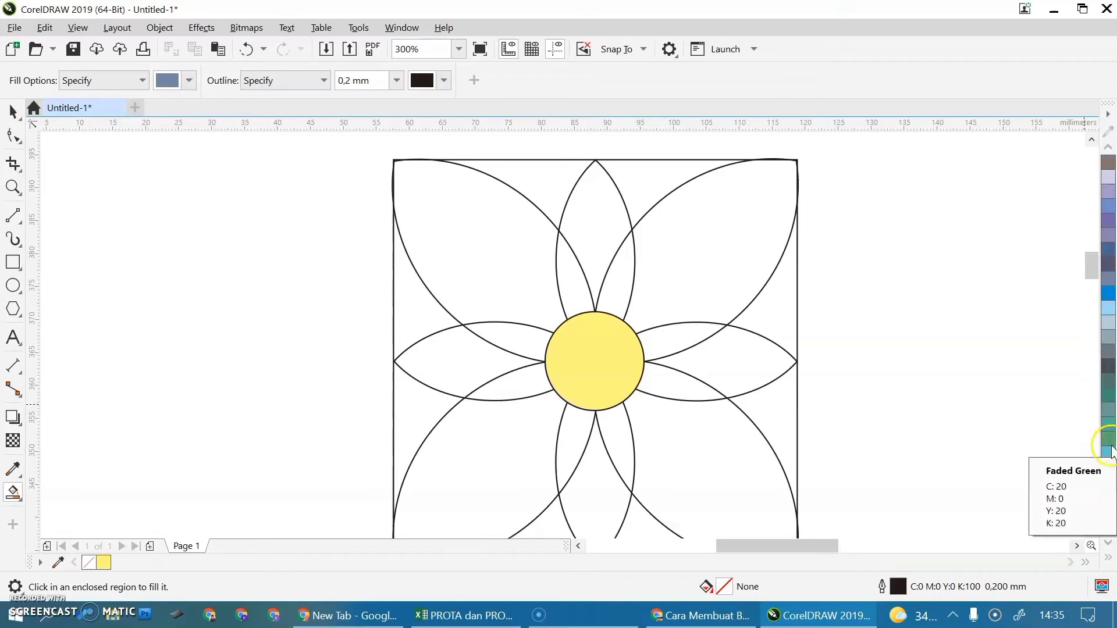
pyautogui.scroll(3, 1111, 450)
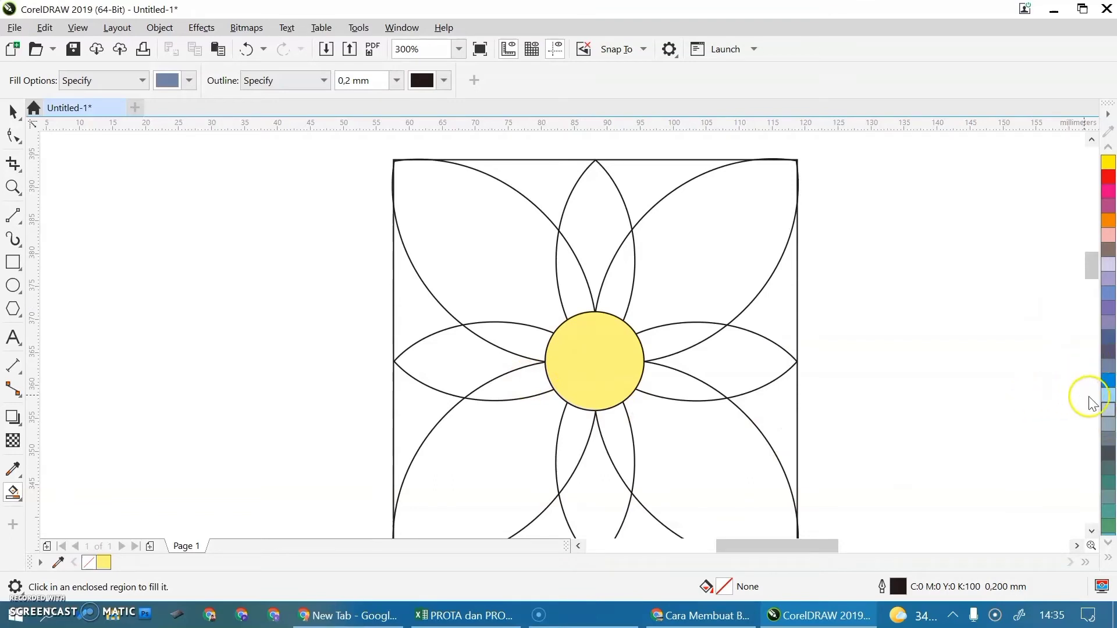
pyautogui.scroll(-5, 1108, 428)
pyautogui.scroll(-5, 1107, 432)
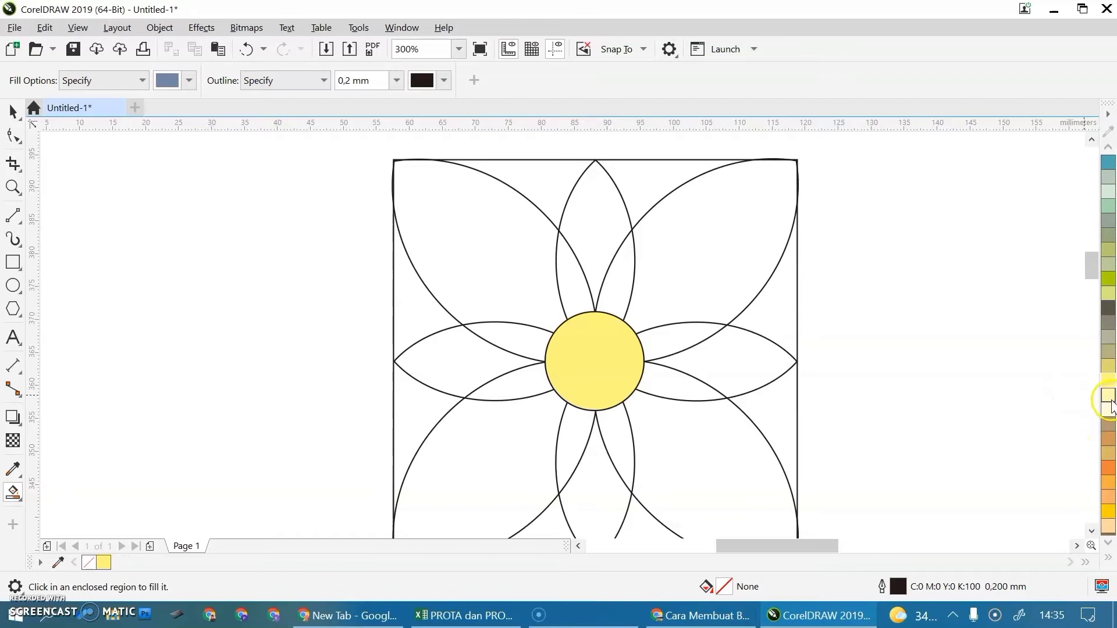
pyautogui.click(1109, 400)
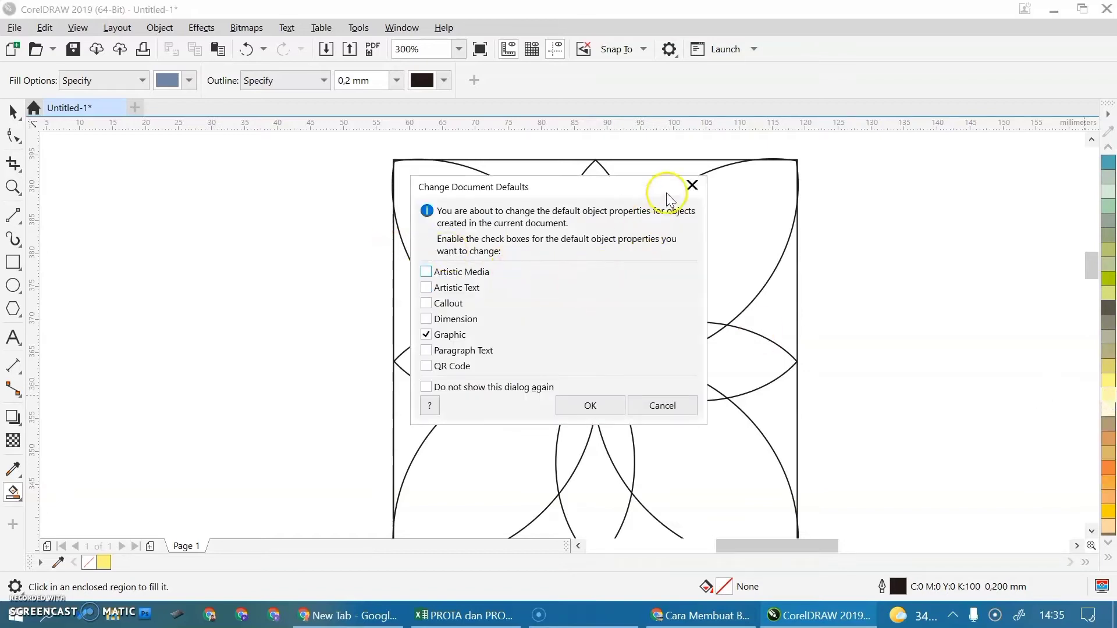
pyautogui.click(692, 185)
pyautogui.click(573, 289)
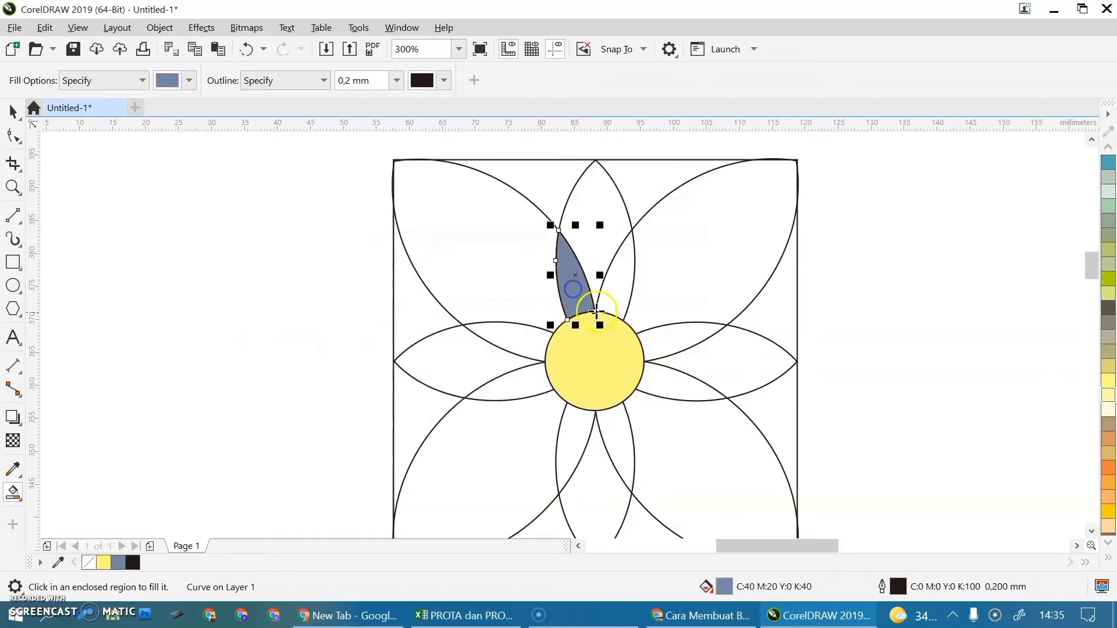
pyautogui.click(1109, 411)
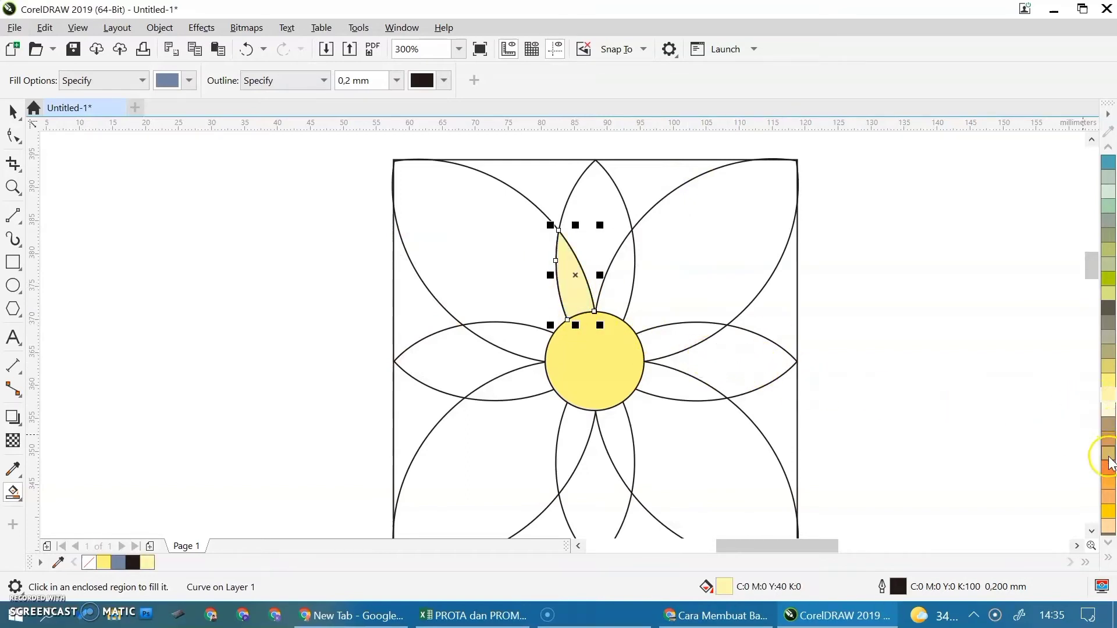
pyautogui.click(1109, 487)
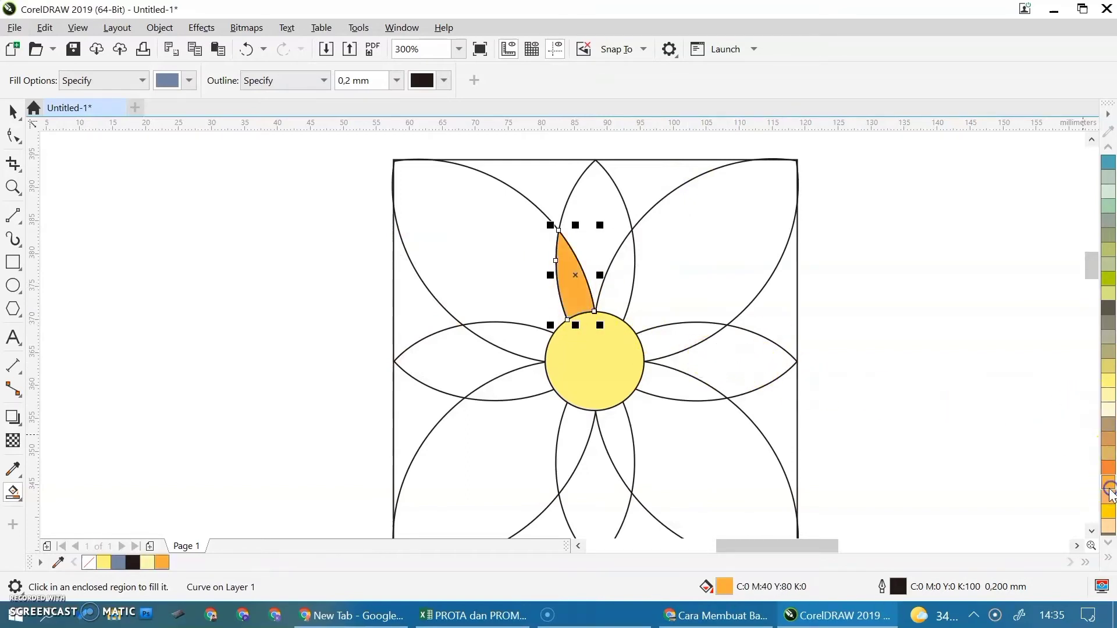
# Smart-fill the upper petal's right inner sliver and both inner slivers of the right petal, colouring them Light Orange (C0 M40 Y80 K0)
pyautogui.click(624, 299)
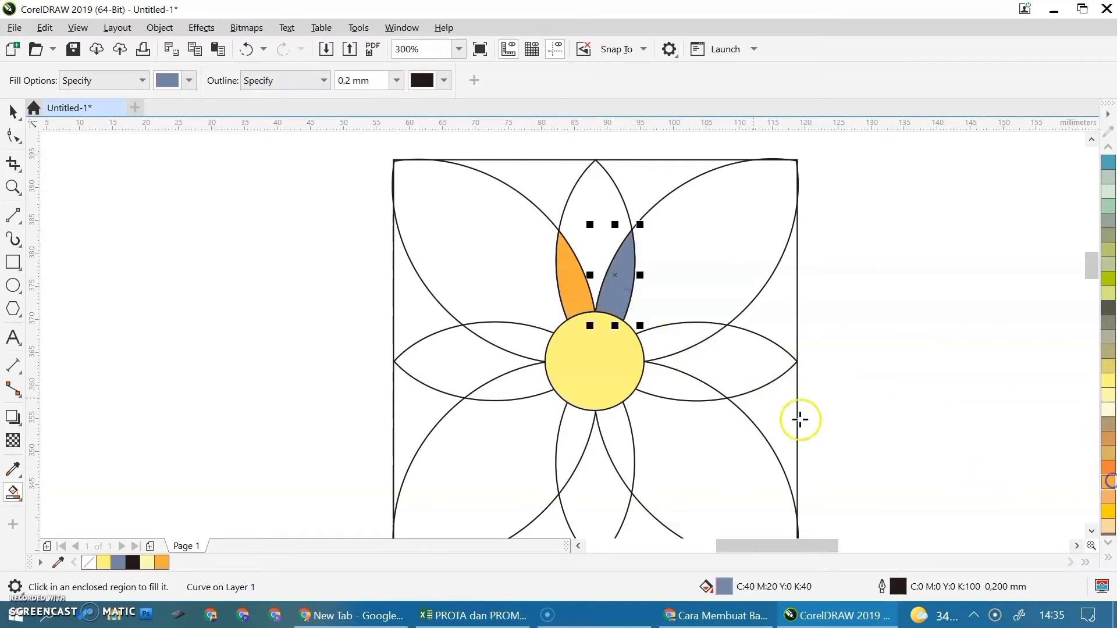
pyautogui.click(663, 348)
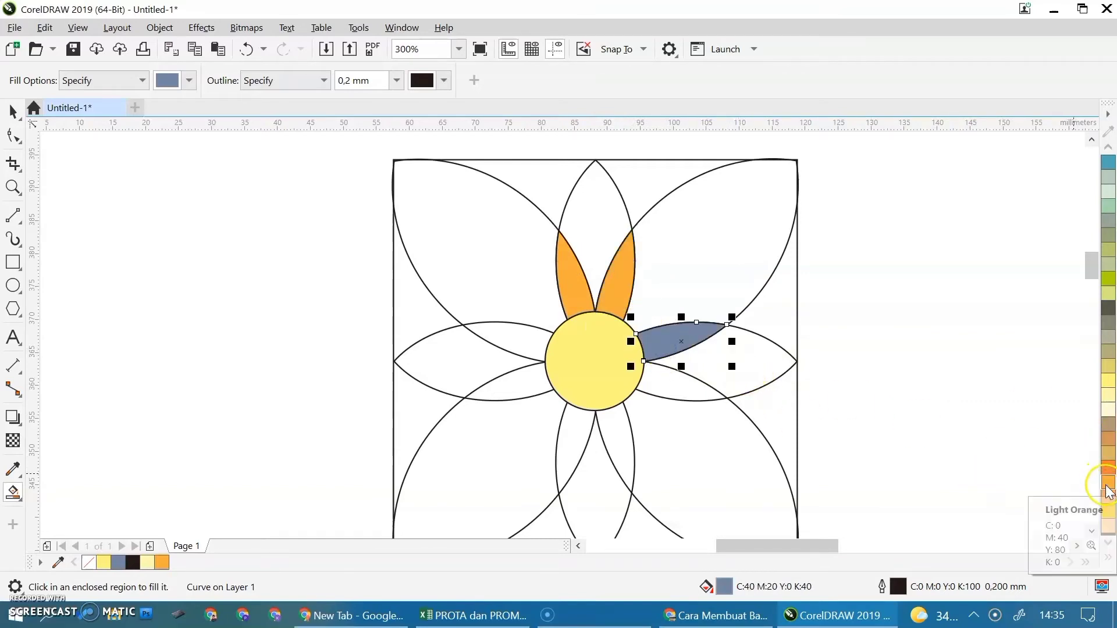
pyautogui.click(1107, 485)
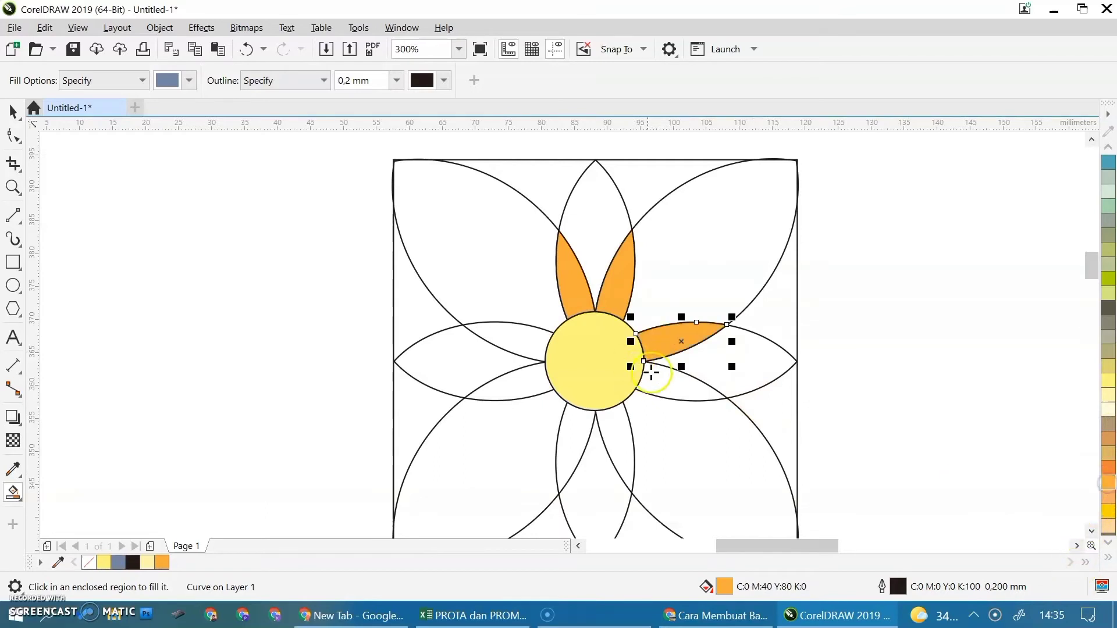
pyautogui.click(666, 380)
pyautogui.click(1109, 486)
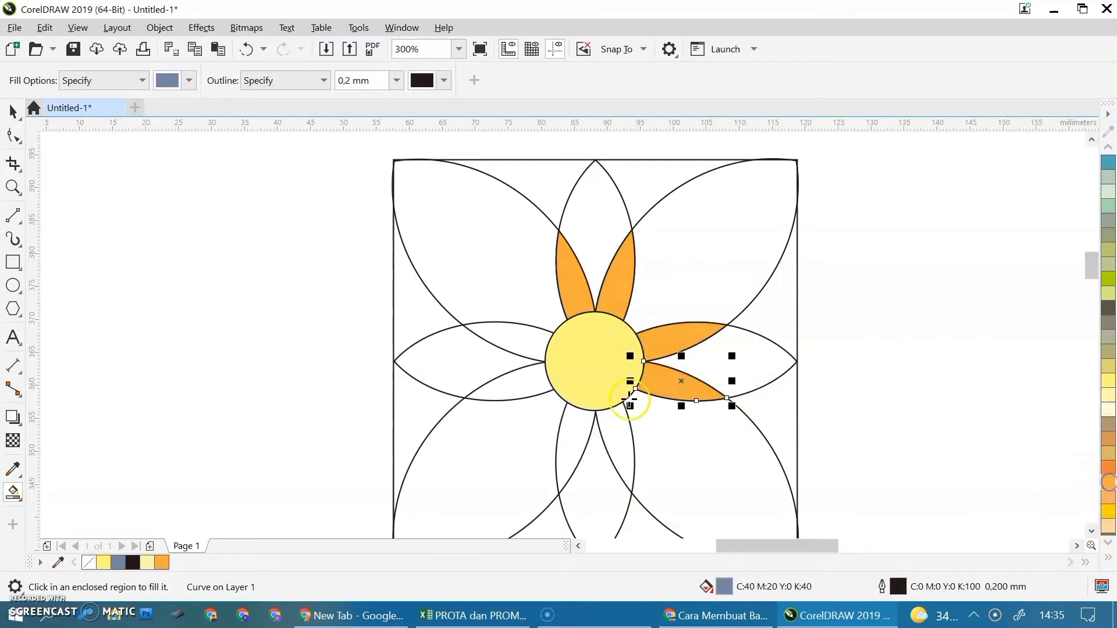
# Smart-fill both inner slivers of the lower petal and colour them Light Orange (C0 M40 Y80 K0)
pyautogui.click(630, 431)
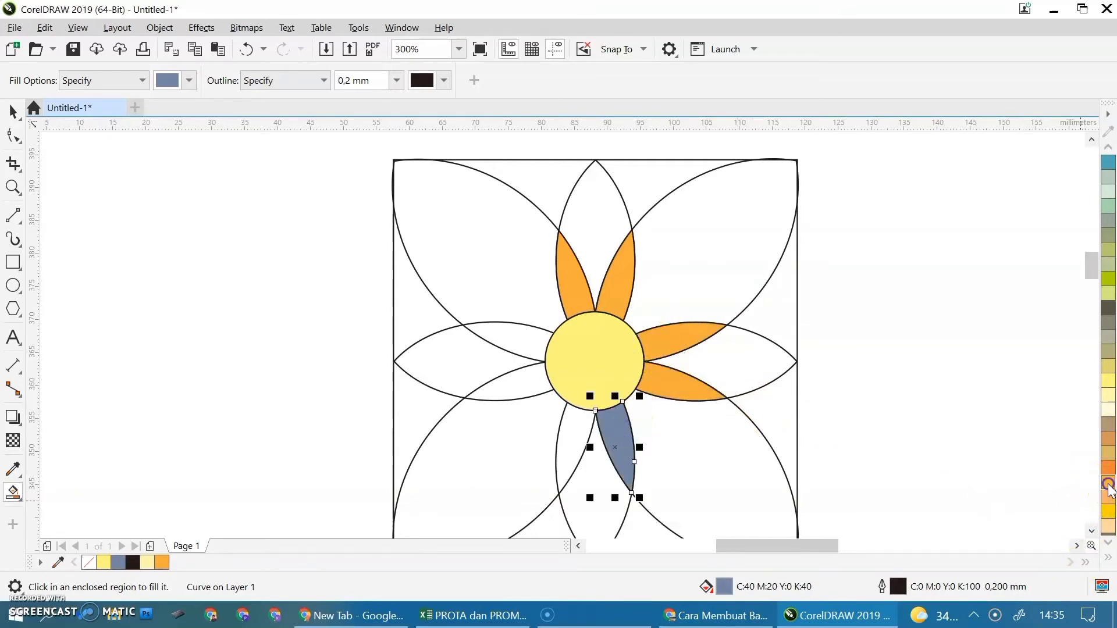
pyautogui.click(1108, 486)
pyautogui.click(578, 436)
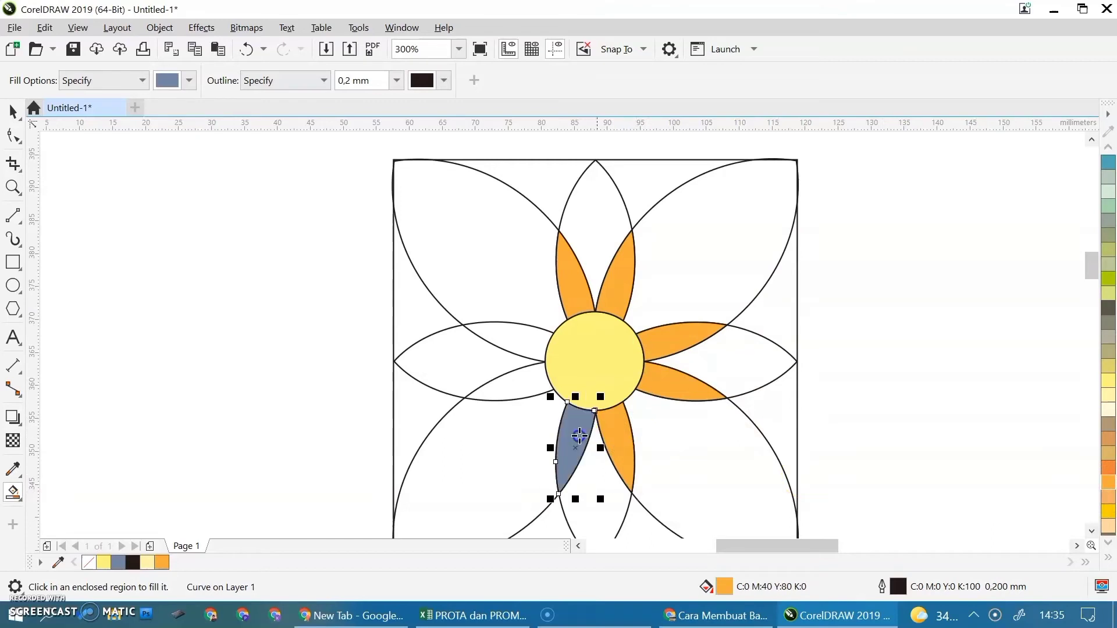
pyautogui.click(1109, 487)
# Smart-fill both inner slivers of the left petal and make them Light Orange (C0 M40 Y80 K0)
pyautogui.click(512, 383)
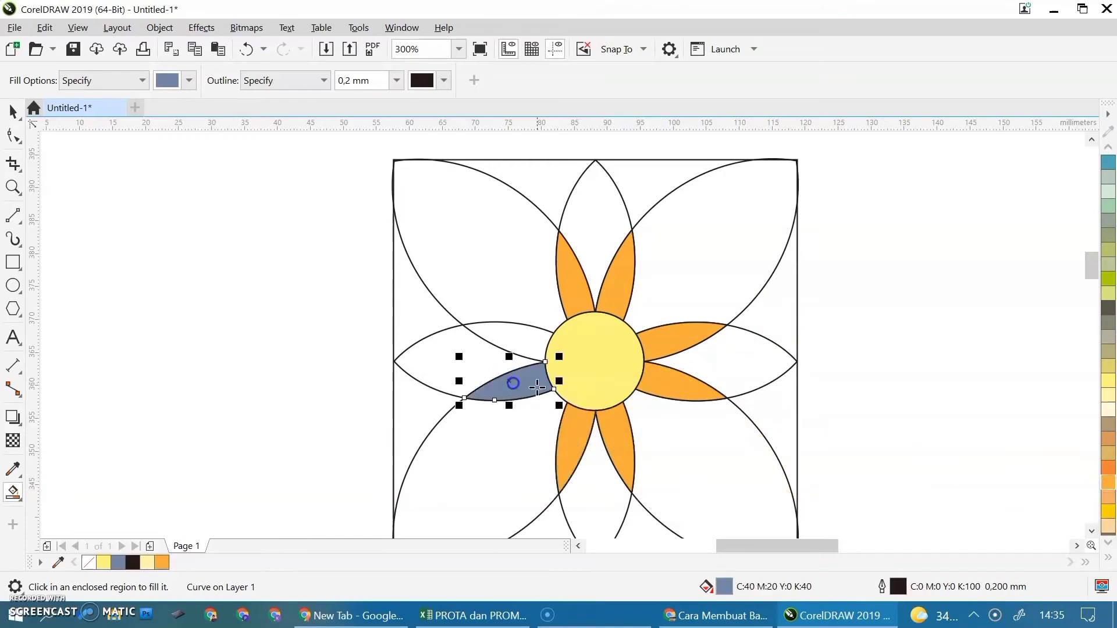
pyautogui.click(1108, 459)
pyautogui.click(534, 341)
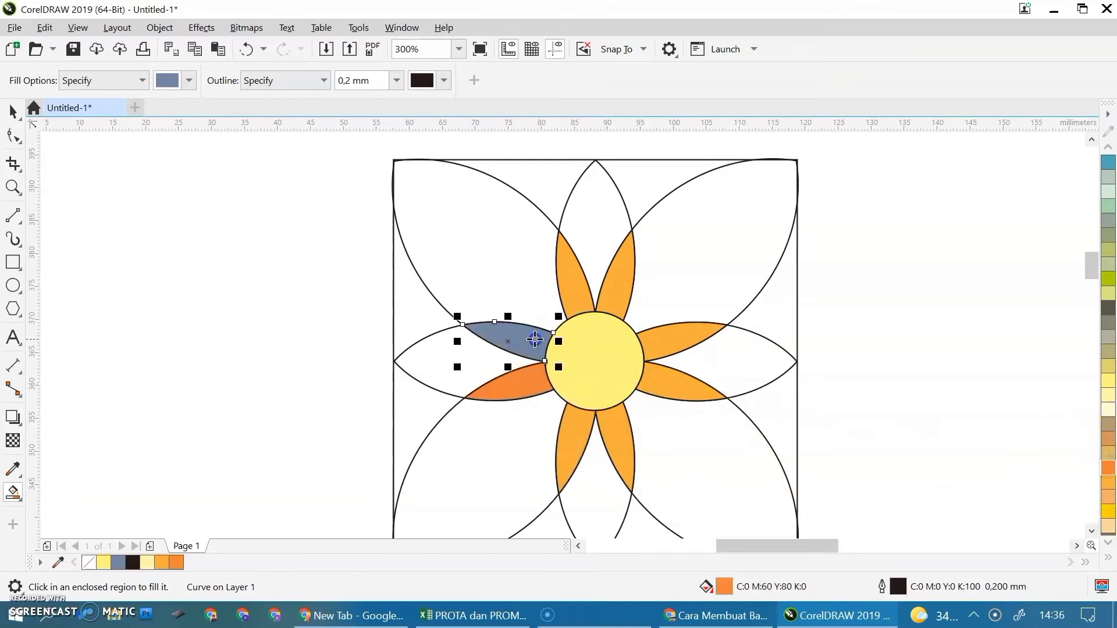
pyautogui.click(1108, 482)
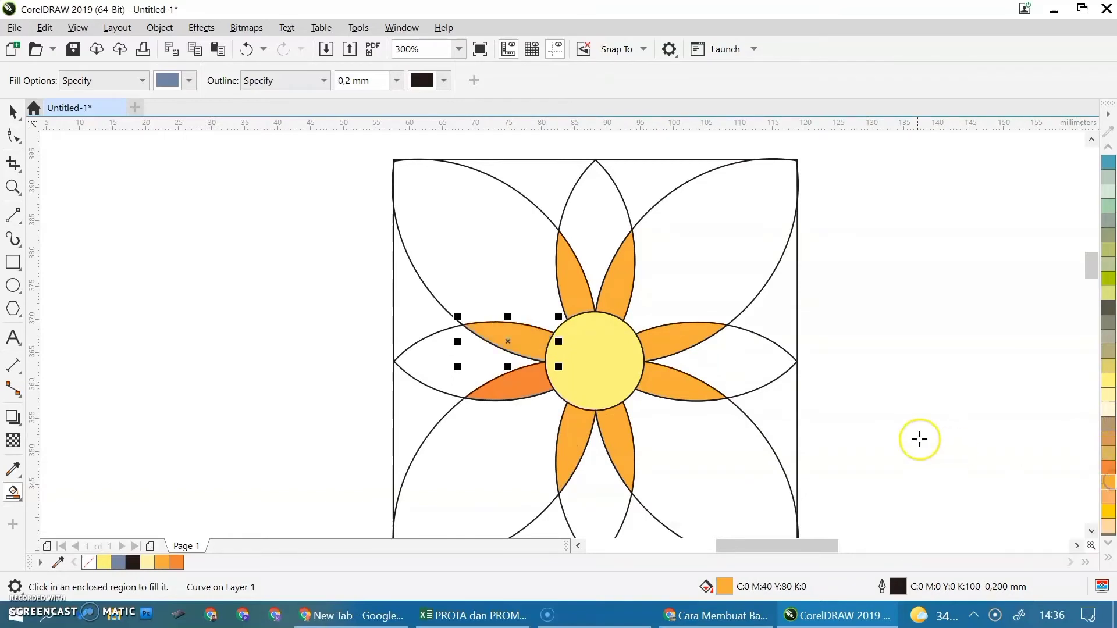
pyautogui.click(498, 386)
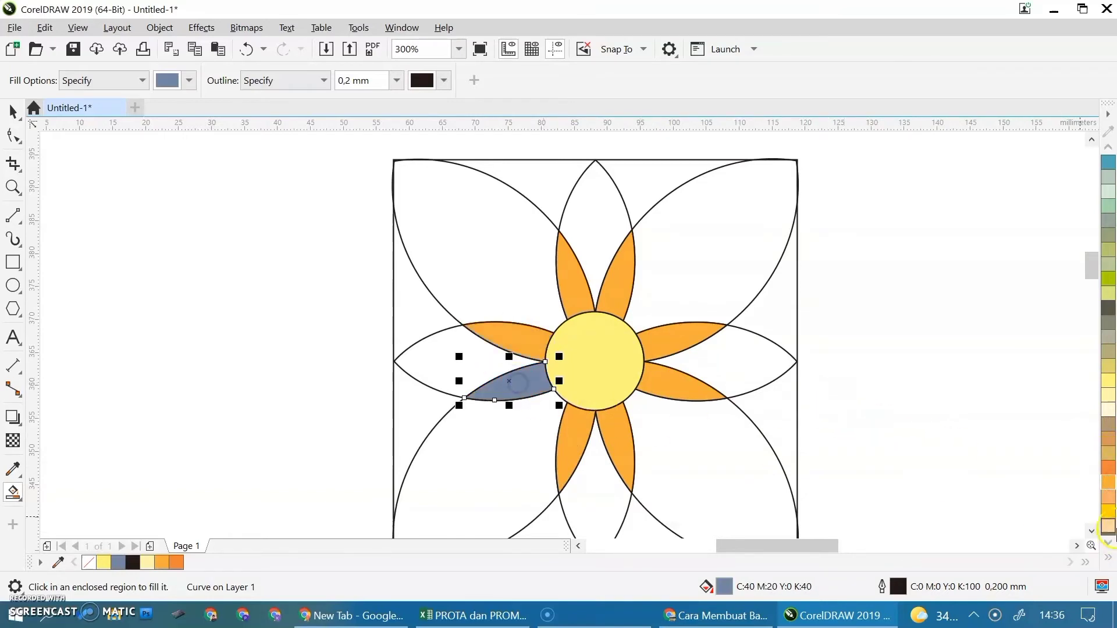
pyautogui.click(1109, 499)
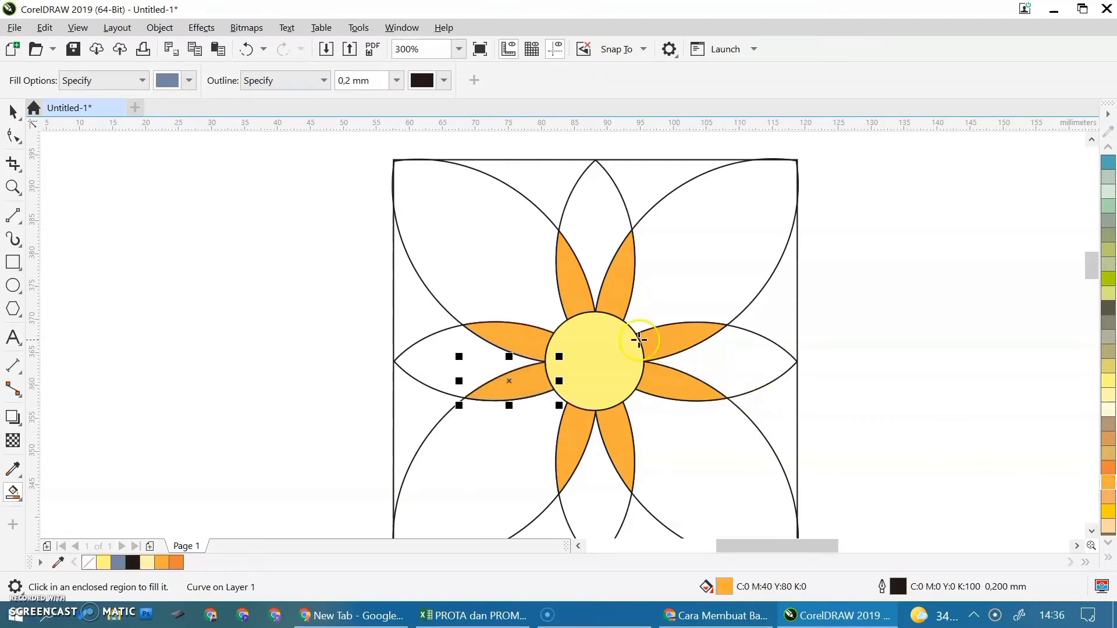
# Smart-fill the pointed main areas of the left, right, upper and lower petals and colour them orange (C0 M60 Y80 K0)
pyautogui.click(439, 354)
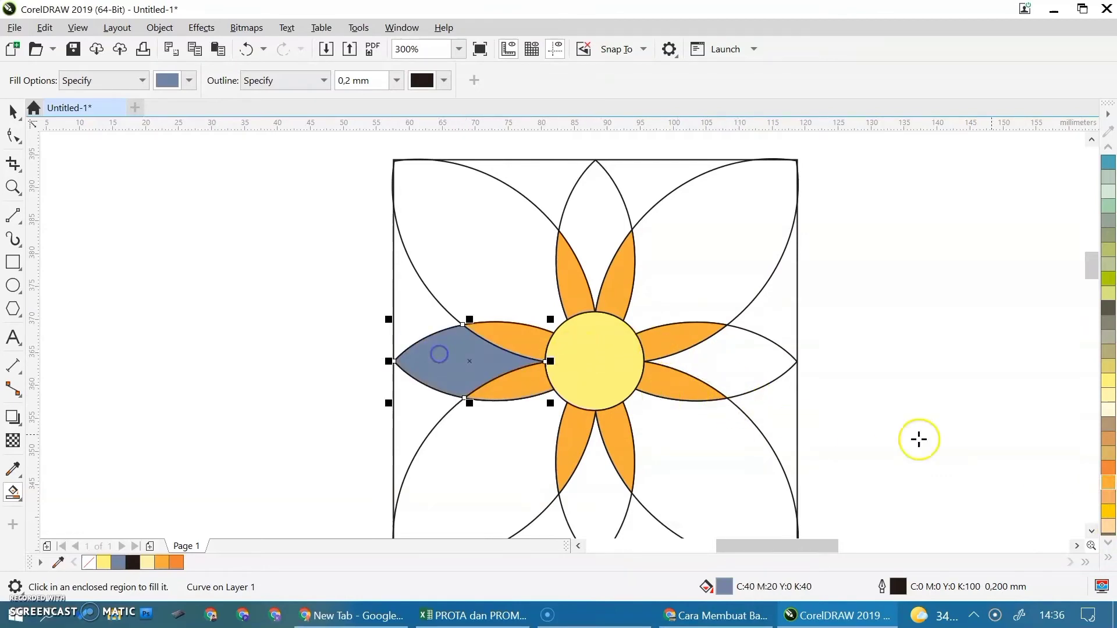
pyautogui.click(1109, 473)
pyautogui.click(723, 368)
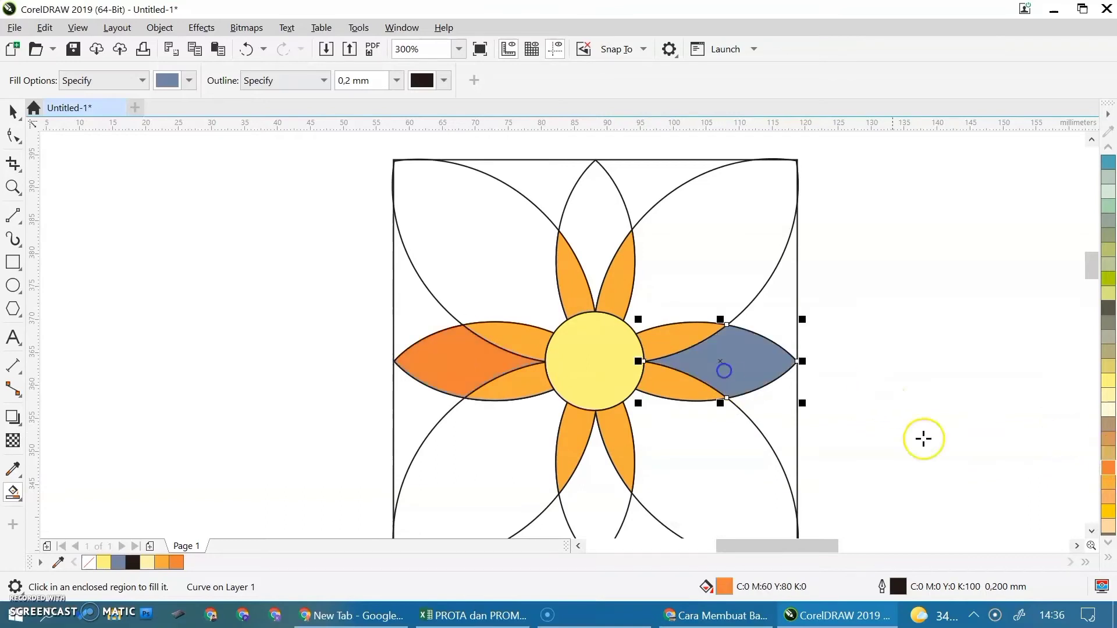
pyautogui.click(1108, 471)
pyautogui.click(594, 225)
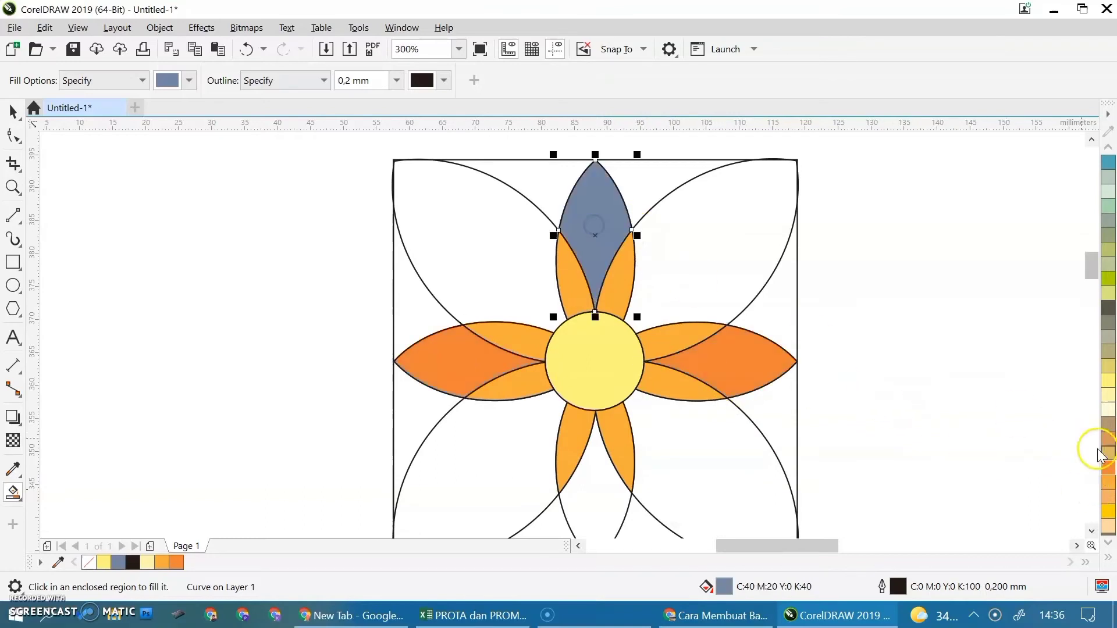
pyautogui.click(1108, 471)
pyautogui.click(606, 490)
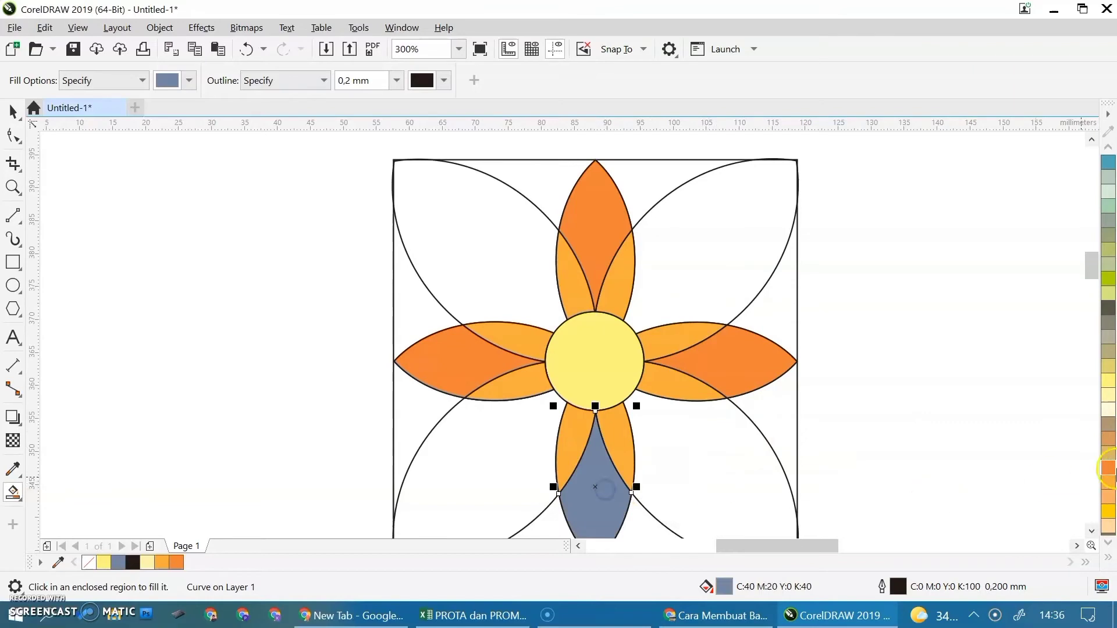
pyautogui.click(1109, 470)
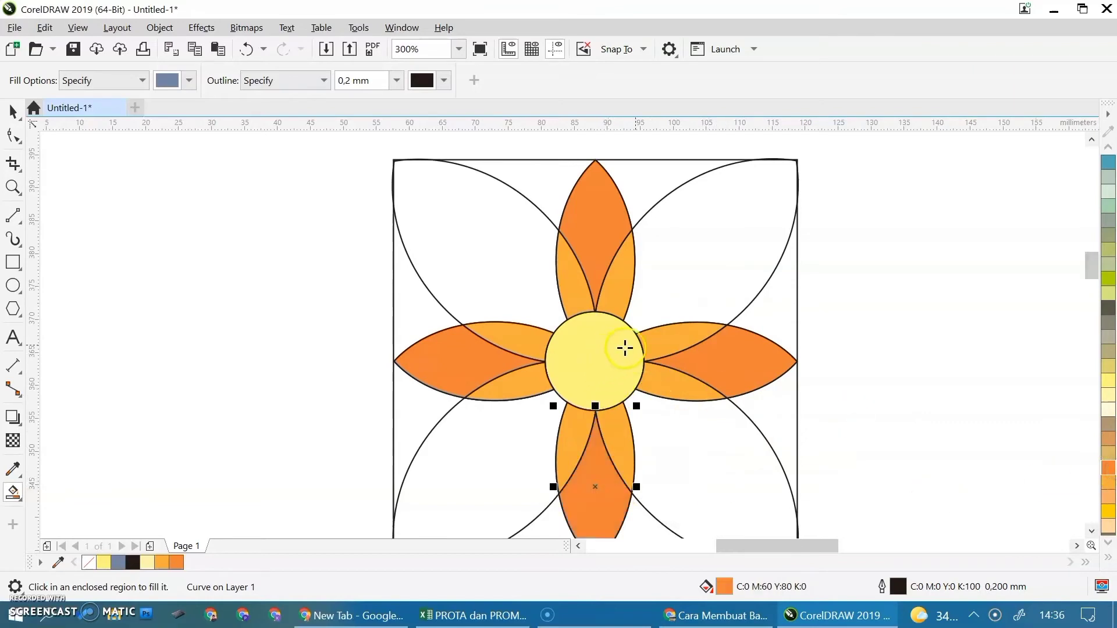
# Smart-fill the four large diagonal petals and colour them brown-orange (C0 M60 Y80 K20)
pyautogui.click(741, 259)
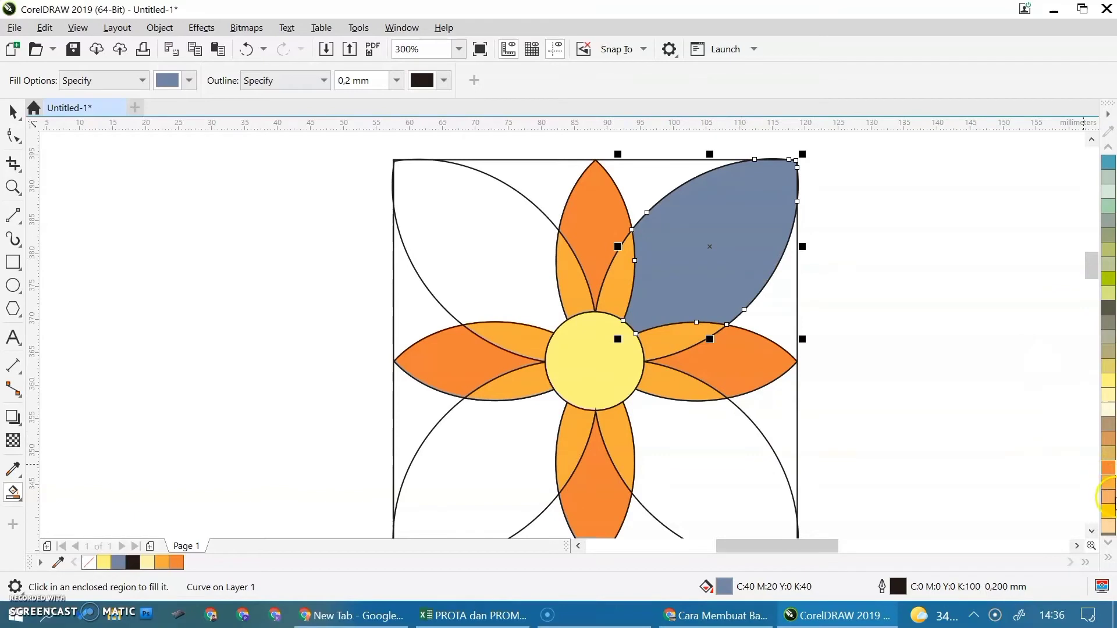
pyautogui.scroll(-2, 1109, 496)
pyautogui.click(1108, 489)
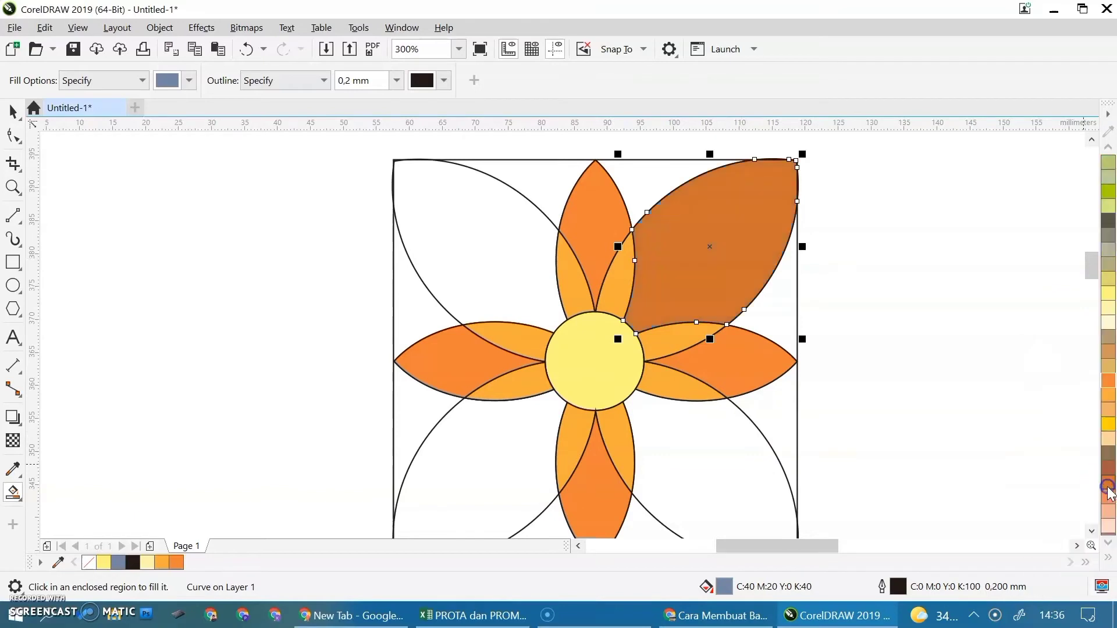
pyautogui.click(727, 462)
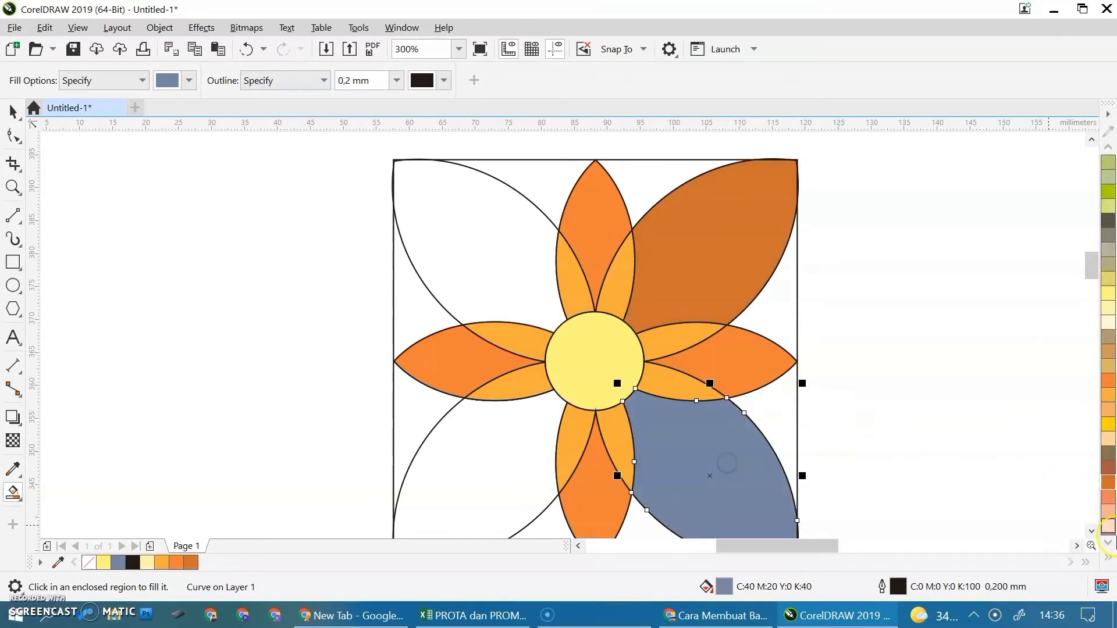
pyautogui.click(1109, 484)
pyautogui.click(491, 427)
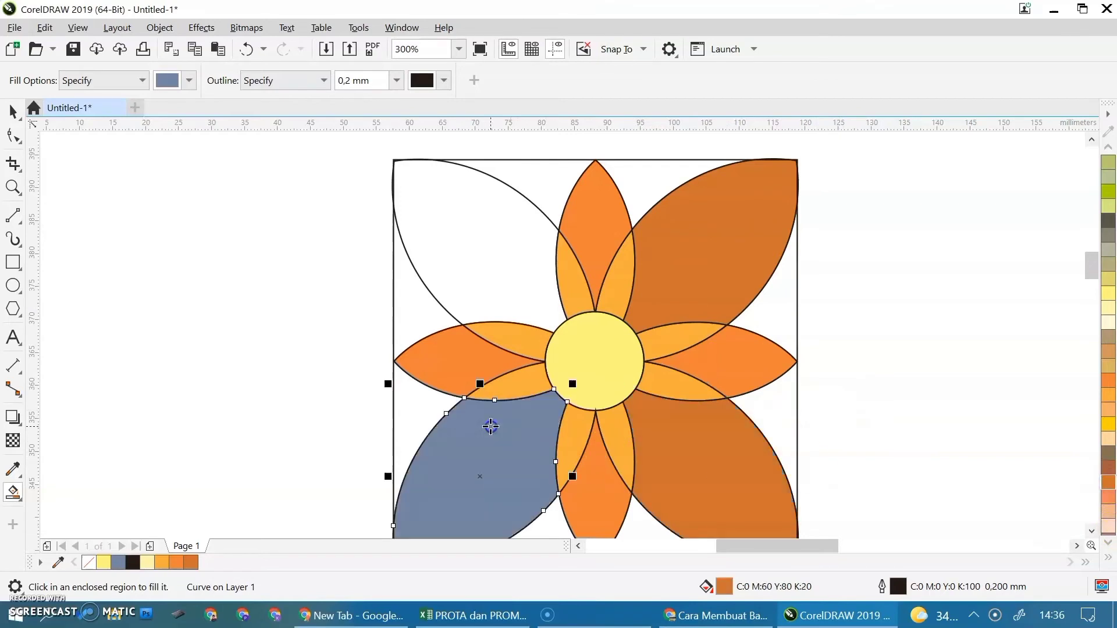
pyautogui.click(1108, 485)
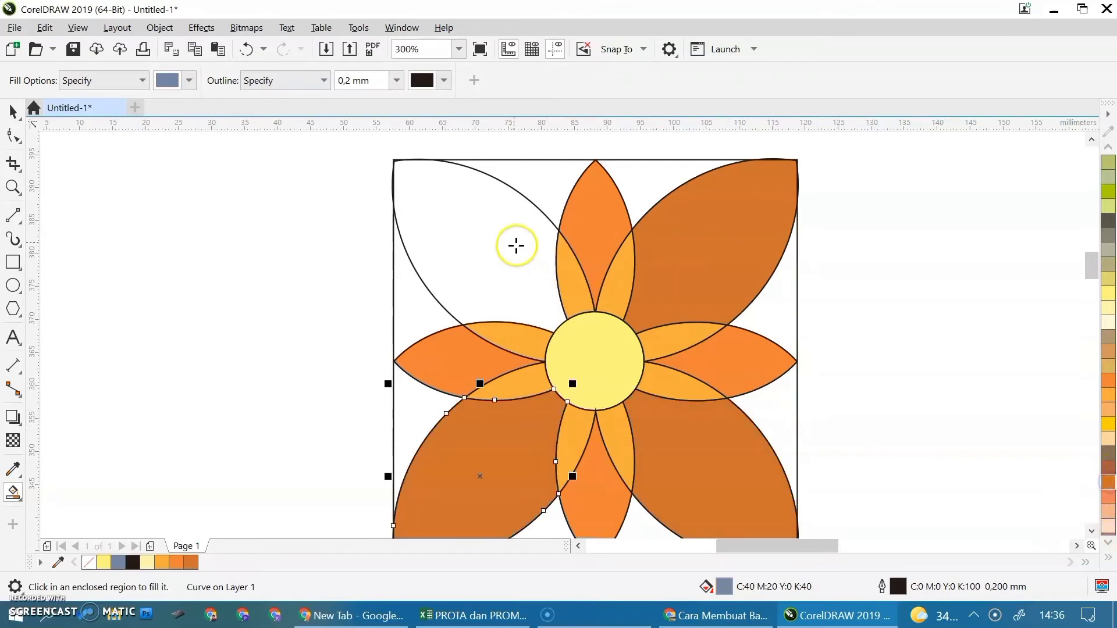
pyautogui.click(515, 243)
pyautogui.click(1109, 486)
pyautogui.scroll(-2, 874, 387)
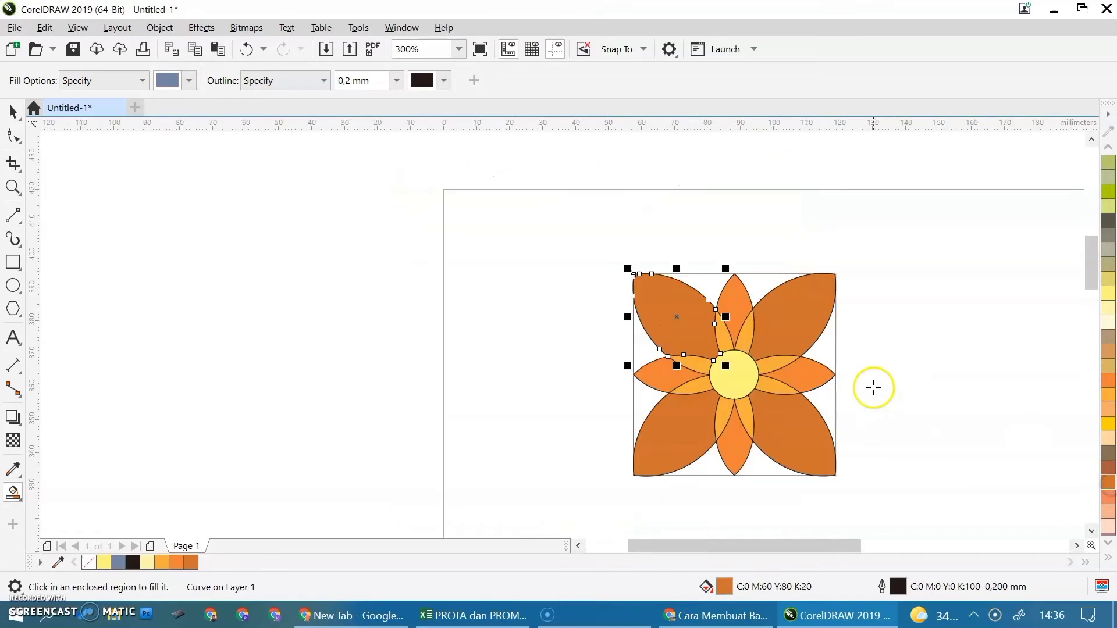
pyautogui.click(892, 418)
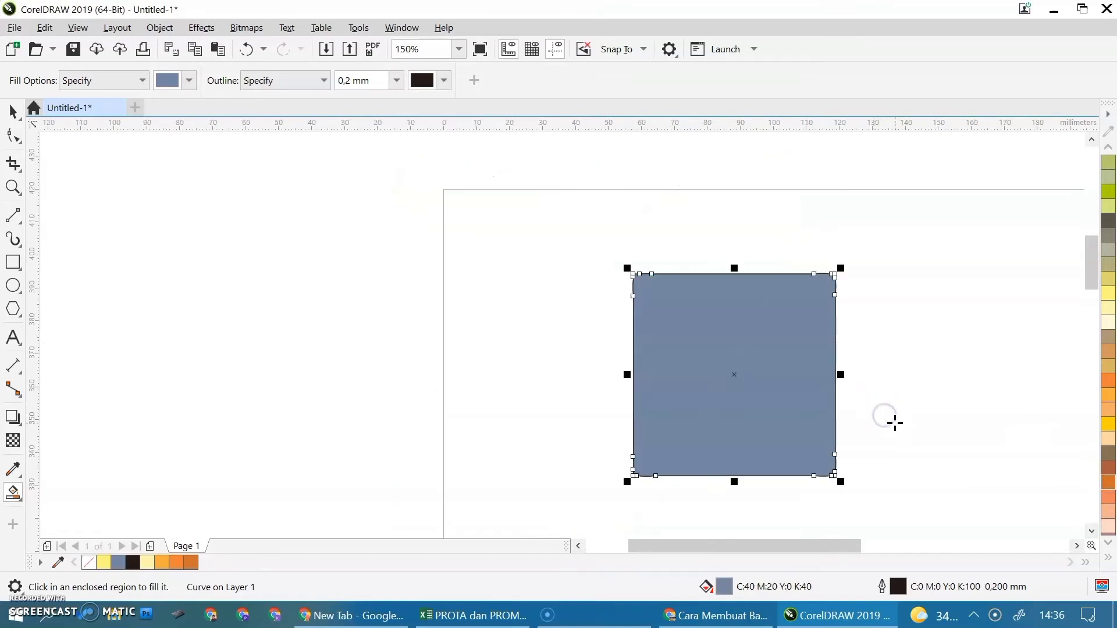
pyautogui.hotkey('ctrl', 'z')
pyautogui.scroll(2, 840, 385)
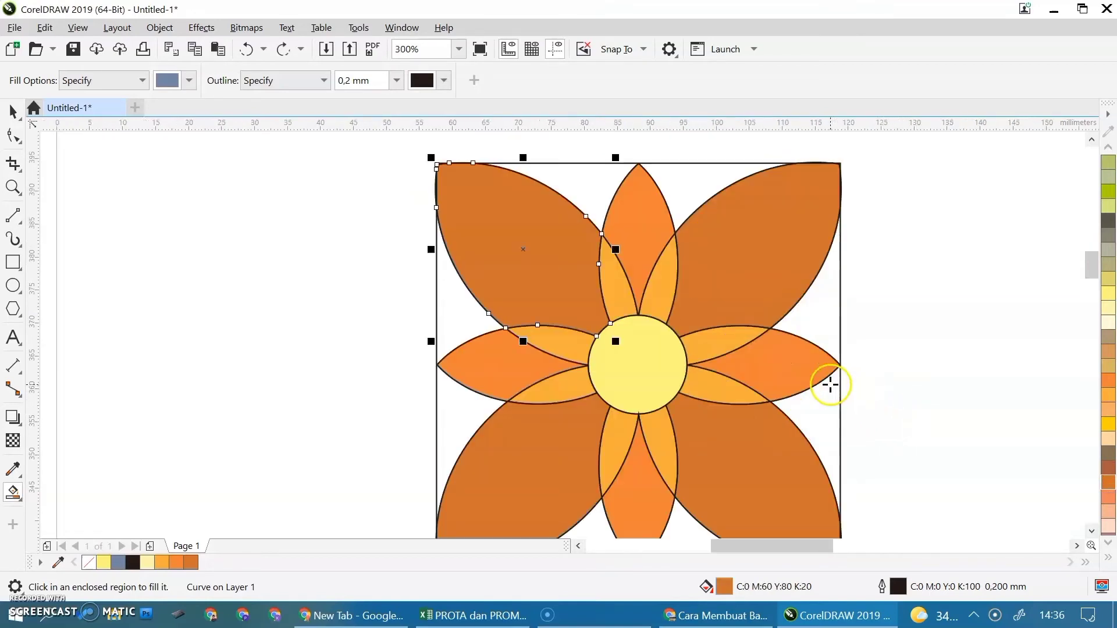
# Smart-fill the four large diagonal petals again and recolour them orange (C0 M60 Y80 K0)
pyautogui.click(737, 241)
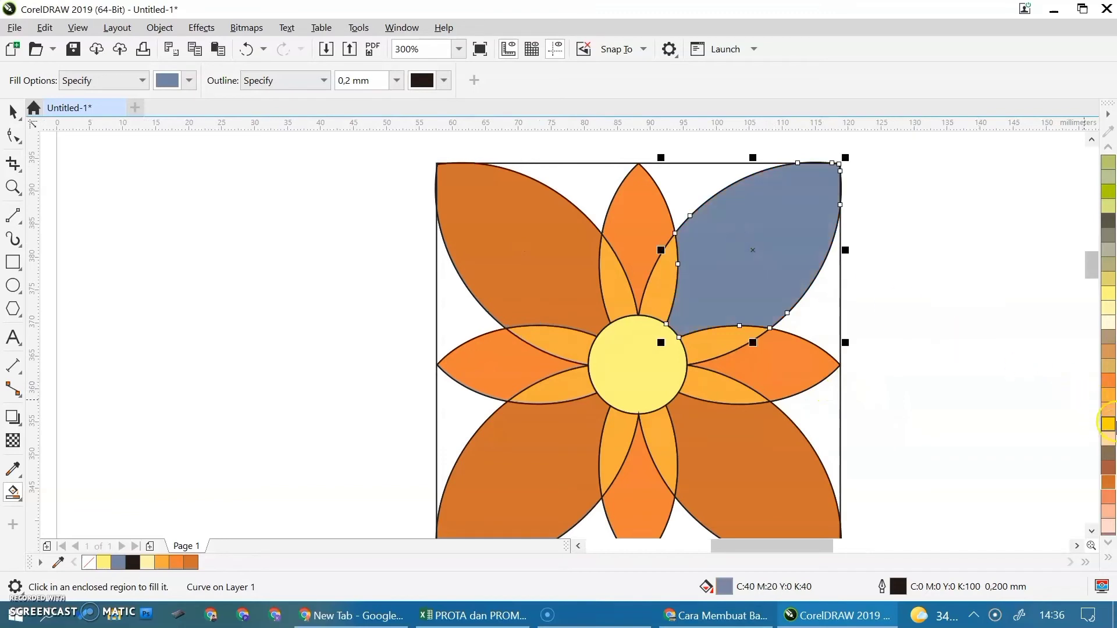
pyautogui.click(1109, 389)
pyautogui.click(748, 469)
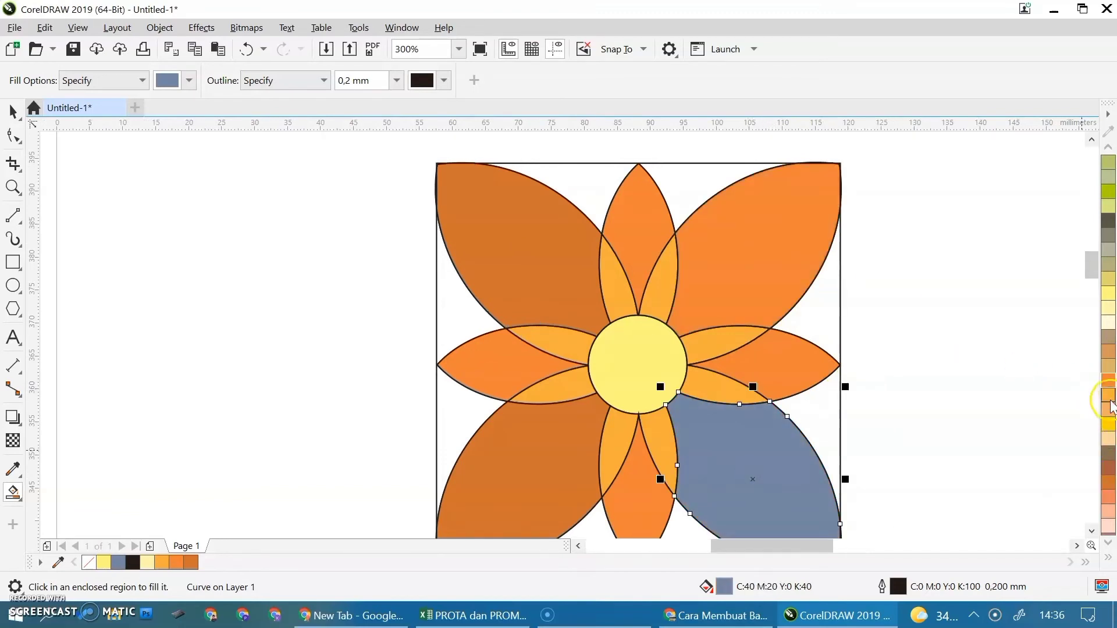
pyautogui.click(532, 442)
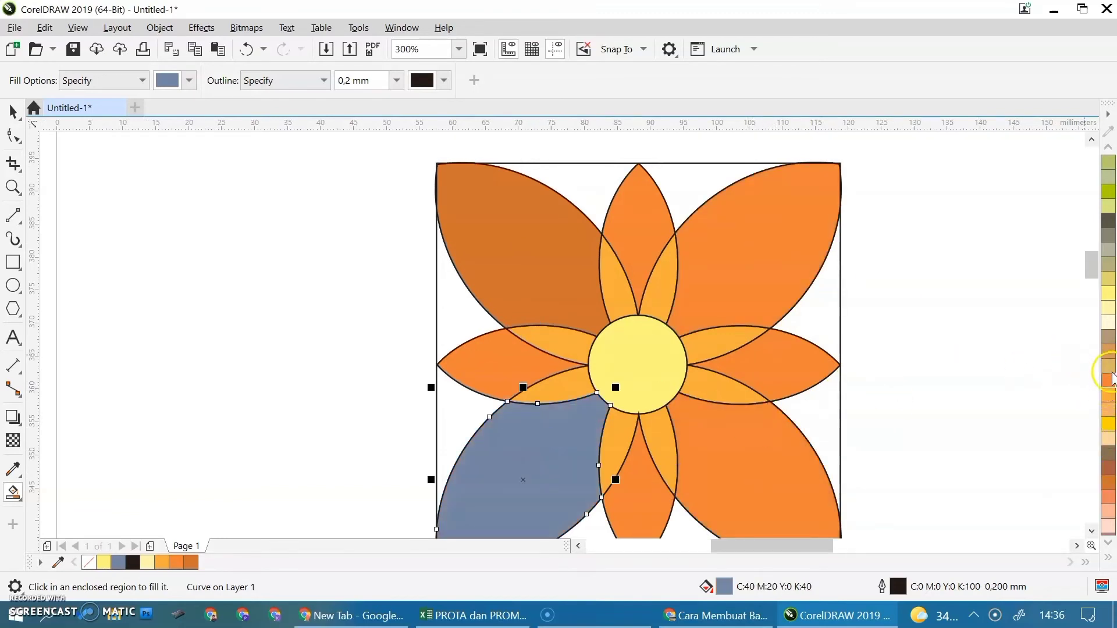
pyautogui.click(521, 255)
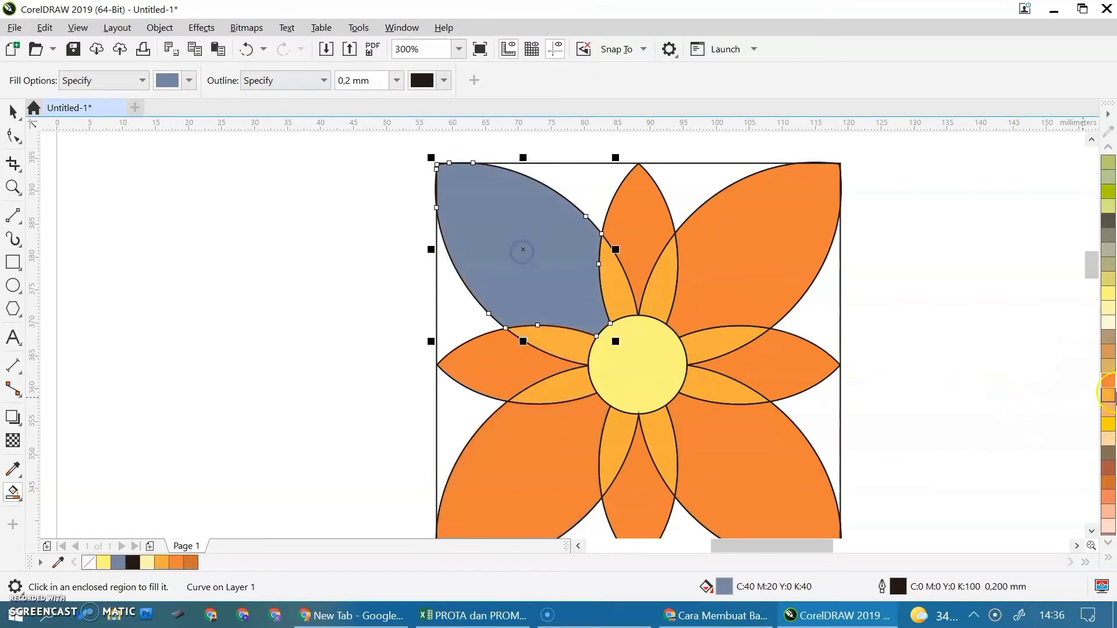
pyautogui.click(1110, 385)
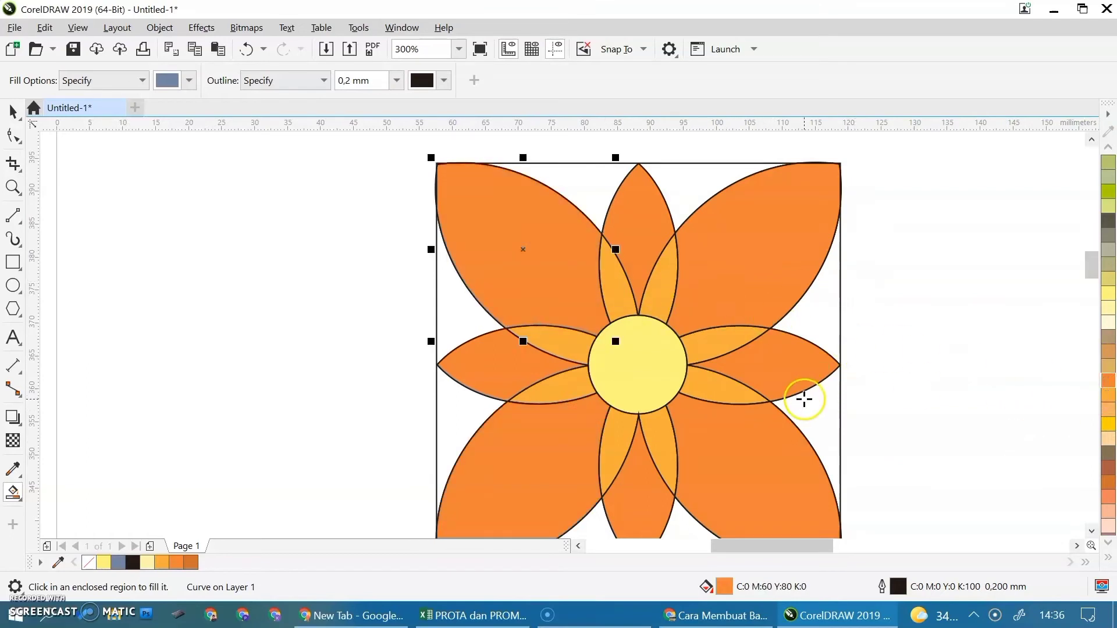
# Select the whole motif and move it into the page's upper-left corner, centred at about X 35 mm, Y 386 mm
pyautogui.scroll(-1, 804, 398)
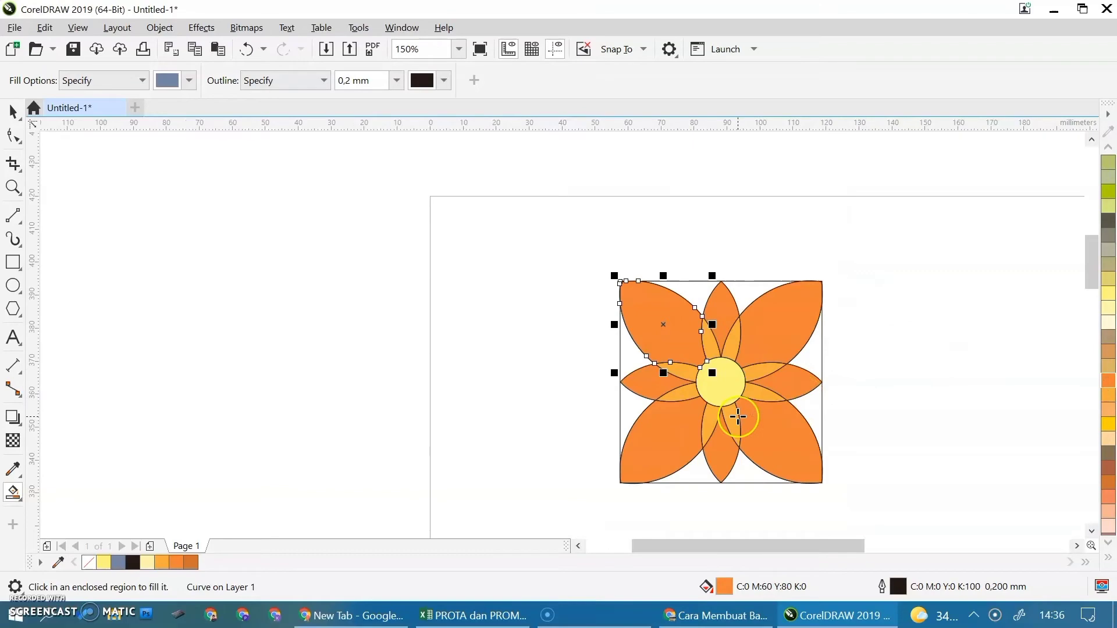
pyautogui.scroll(2, 738, 417)
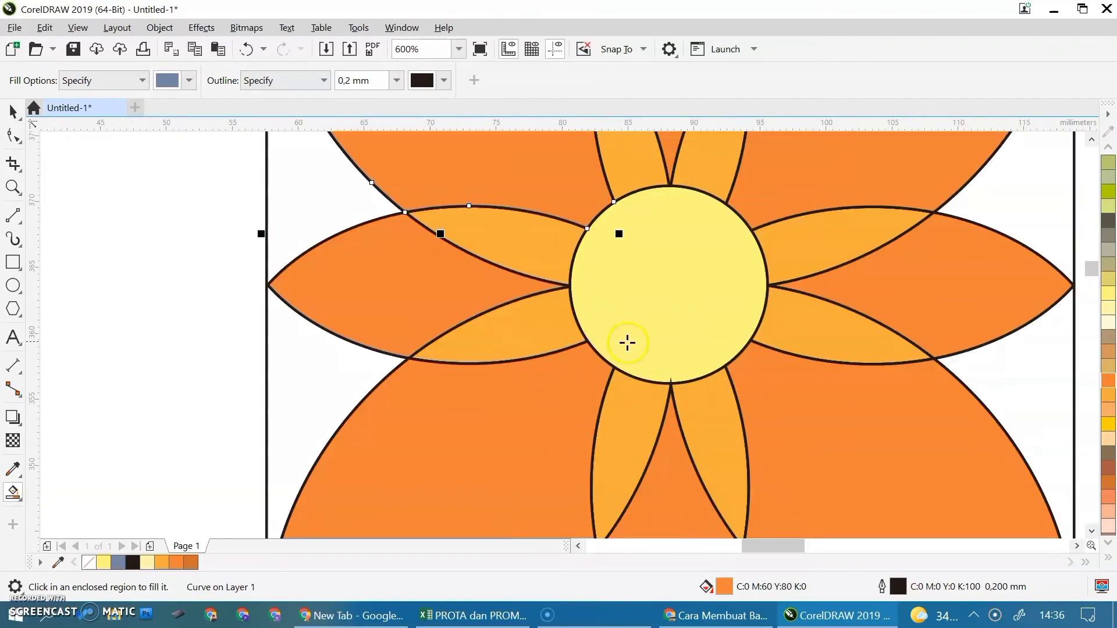
pyautogui.scroll(-2, 627, 342)
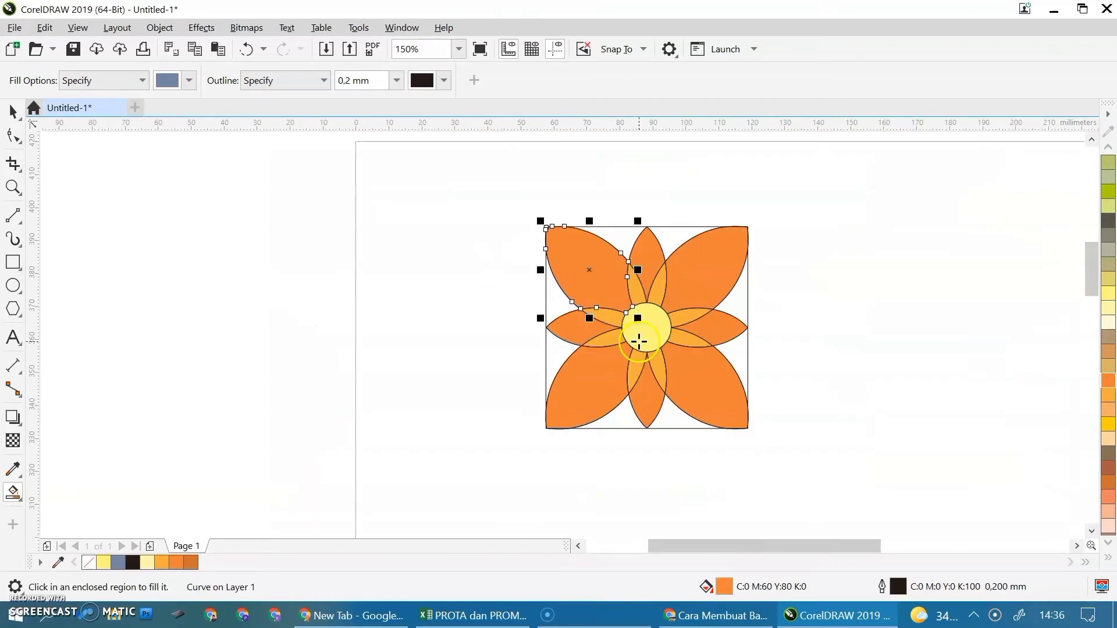
pyautogui.click(14, 110)
pyautogui.click(809, 263)
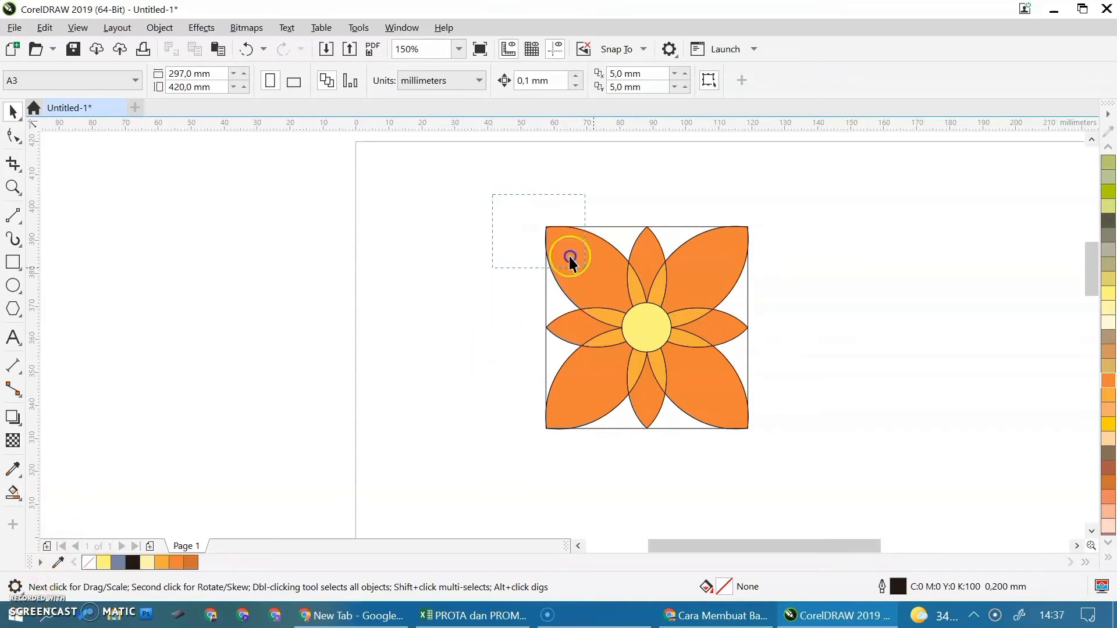
pyautogui.moveTo(814, 466); pyautogui.dragTo(814, 466)
pyautogui.moveTo(723, 405); pyautogui.dragTo(542, 328)
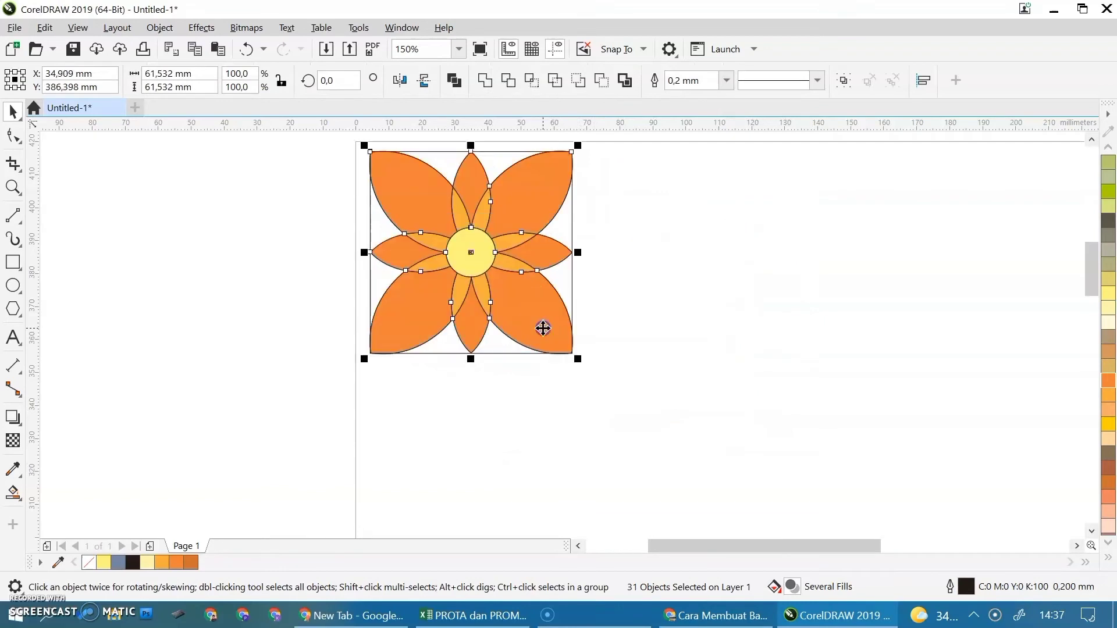
pyautogui.click(683, 362)
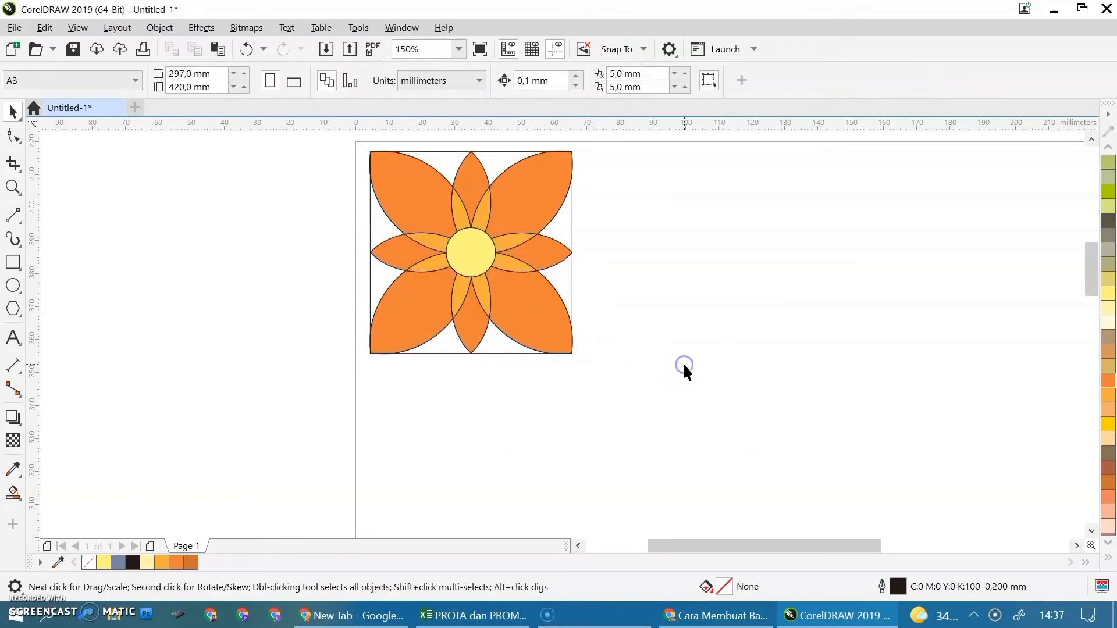
# Try placing a copy of the whole motif directly beside the original on its right edge, and undo it
pyautogui.hotkey('ctrl', 'a')
pyautogui.moveTo(514, 317); pyautogui.dragTo(717, 318)
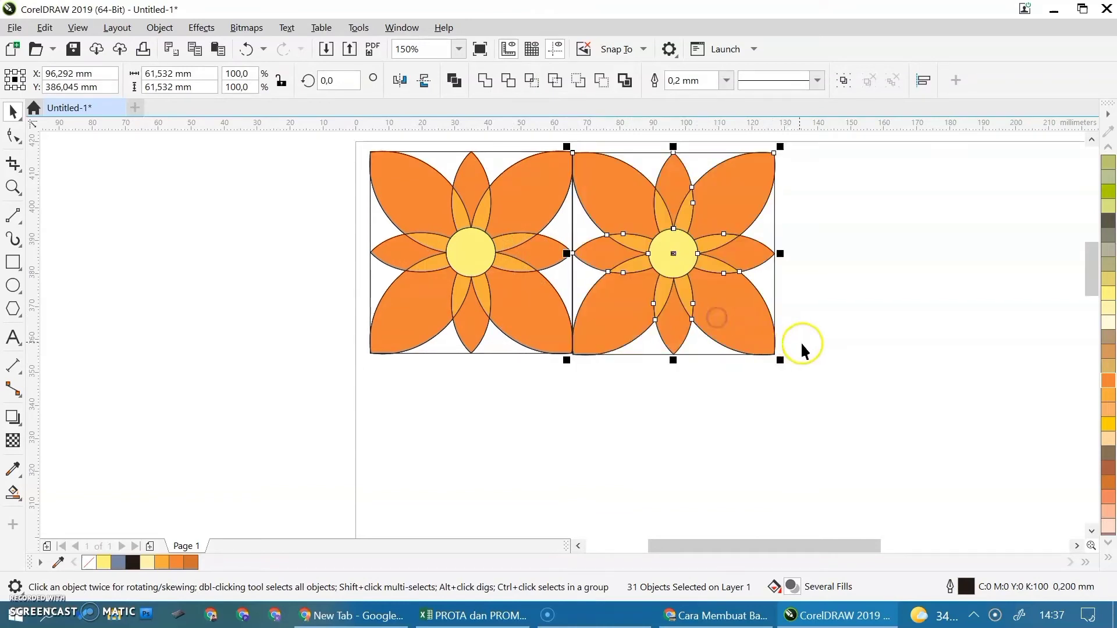
pyautogui.click(860, 343)
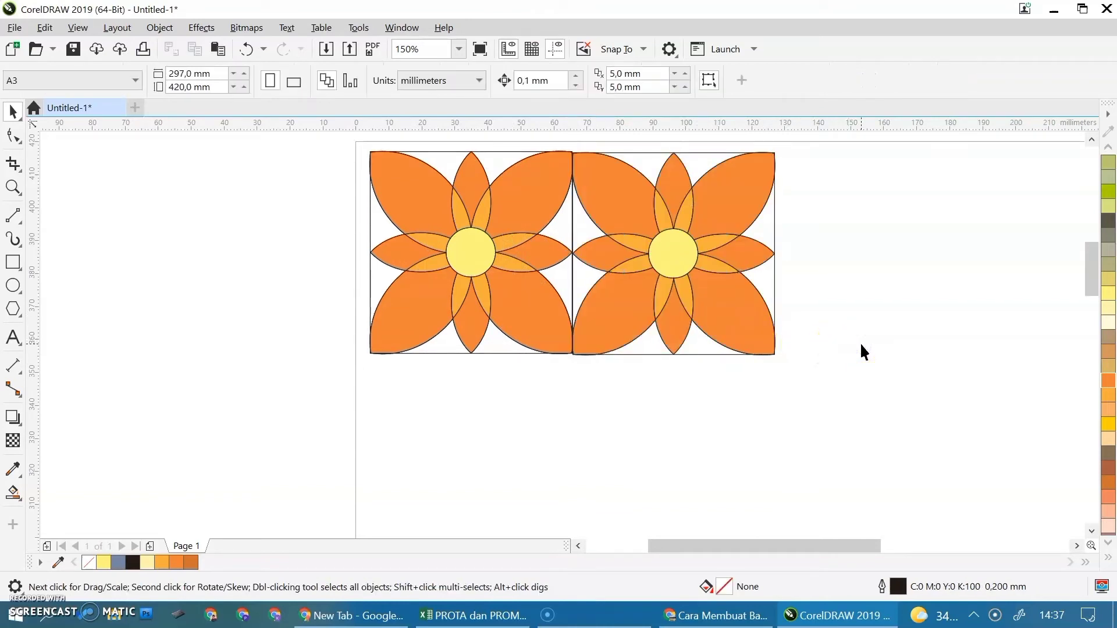
pyautogui.hotkey('ctrl', 'z')
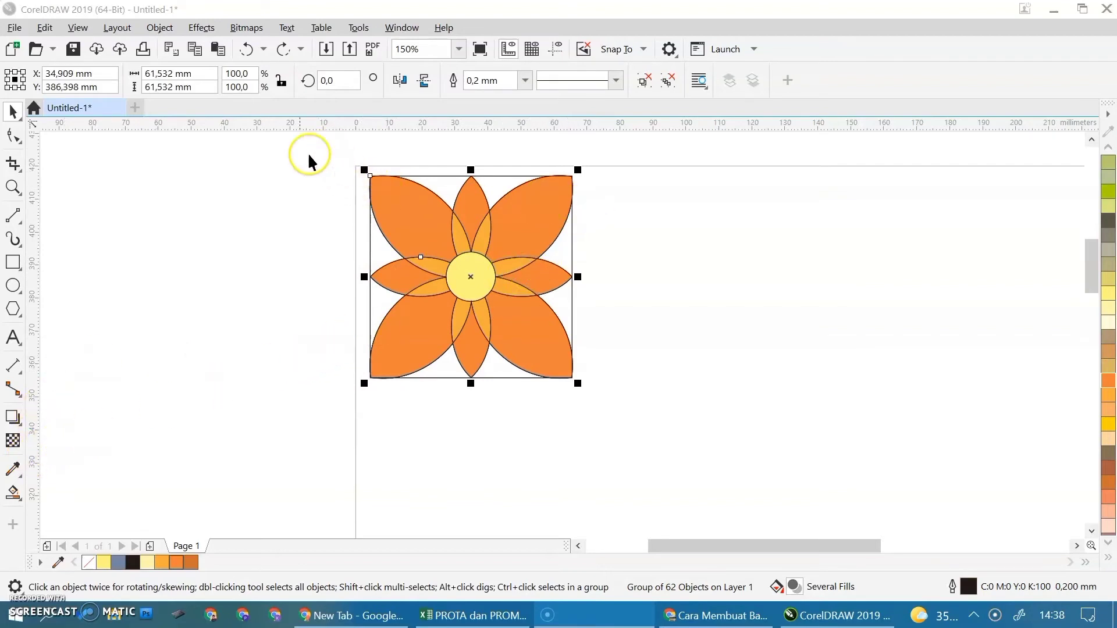
# Select the whole motif, ungroup it and group all its objects again
pyautogui.click(12, 105)
pyautogui.moveTo(335, 142); pyautogui.dragTo(420, 202)
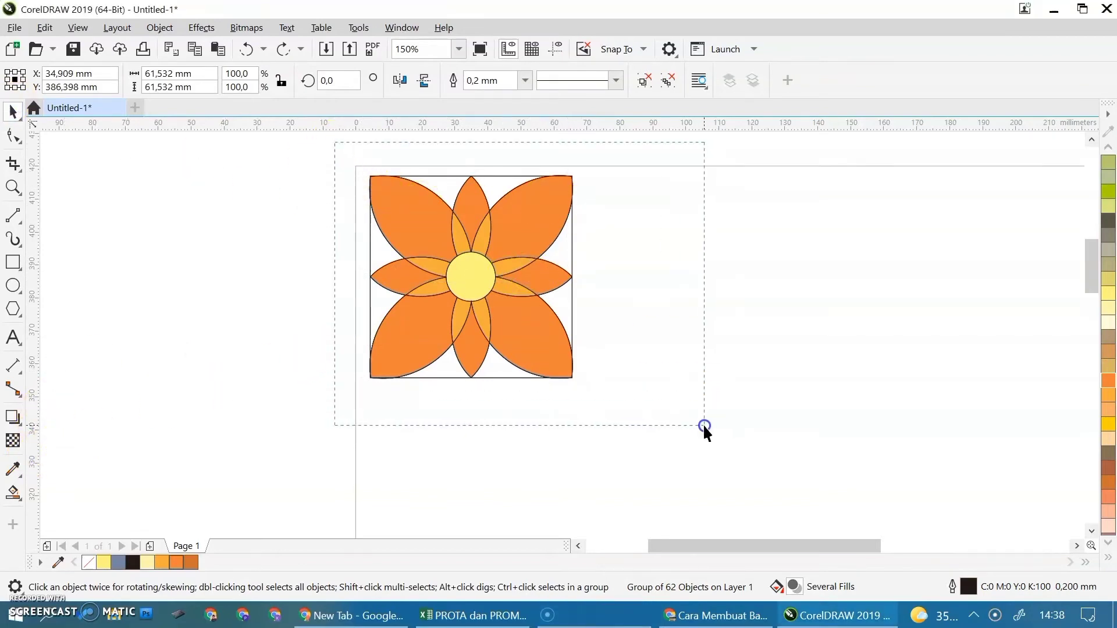
pyautogui.moveTo(702, 423); pyautogui.dragTo(703, 424)
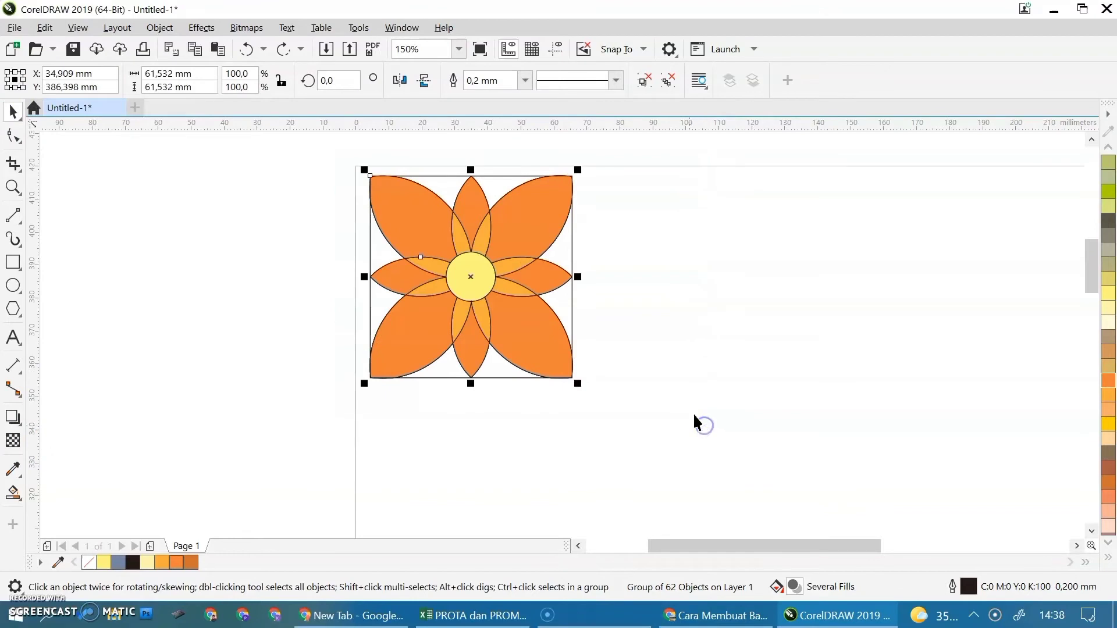
pyautogui.click(666, 84)
pyautogui.click(647, 86)
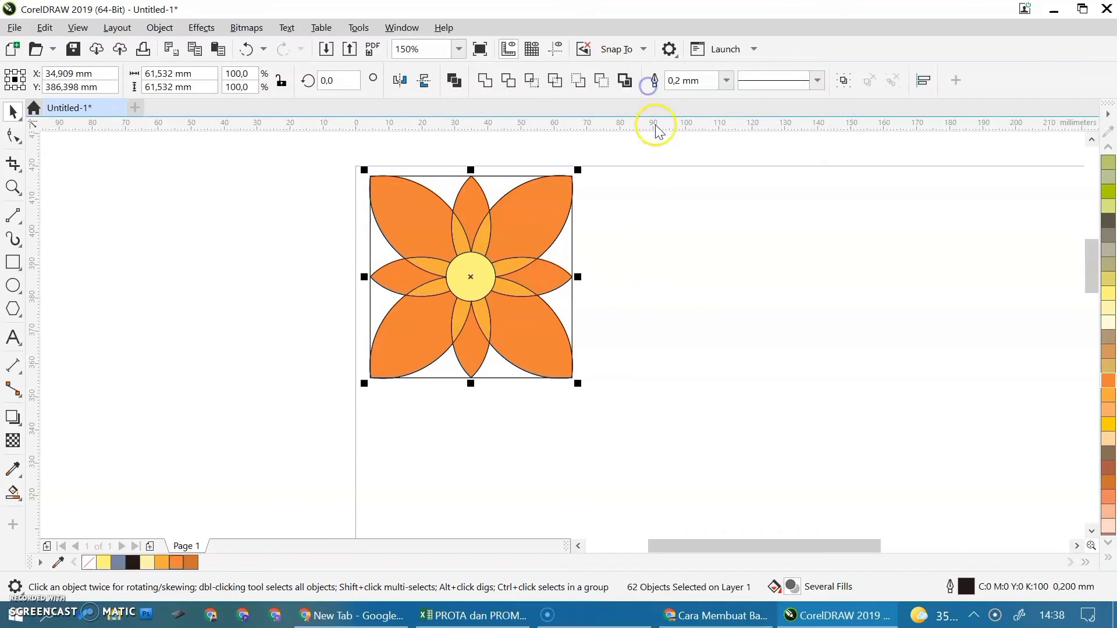
pyautogui.click(843, 82)
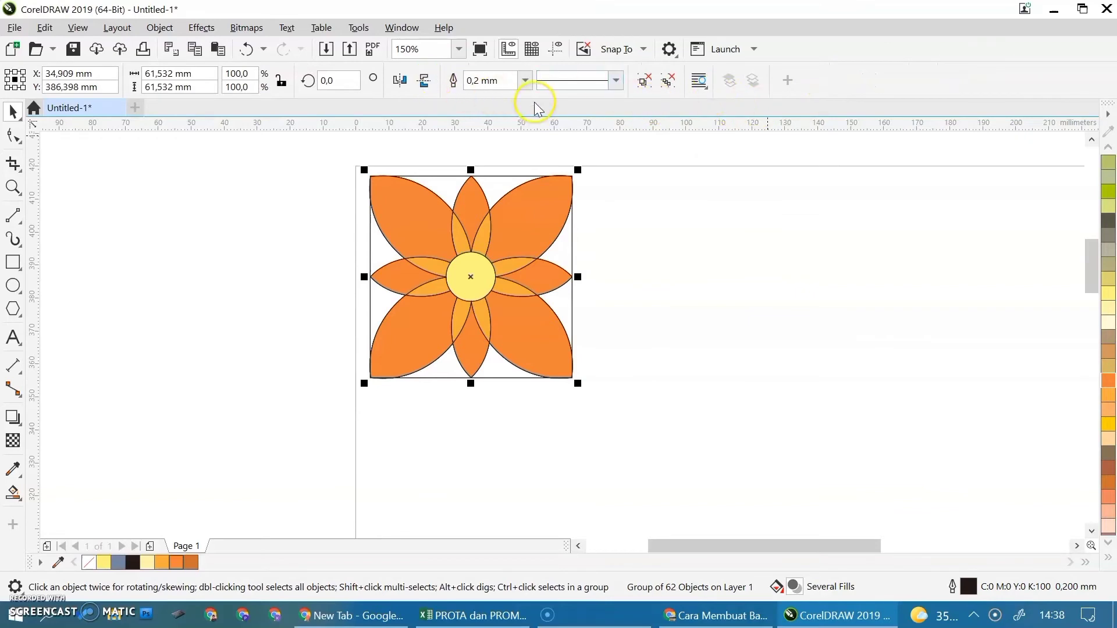
# Try the None and Hairline outline widths on the grouped motif and settle on 0.1 mm
pyautogui.click(526, 81)
pyautogui.click(503, 104)
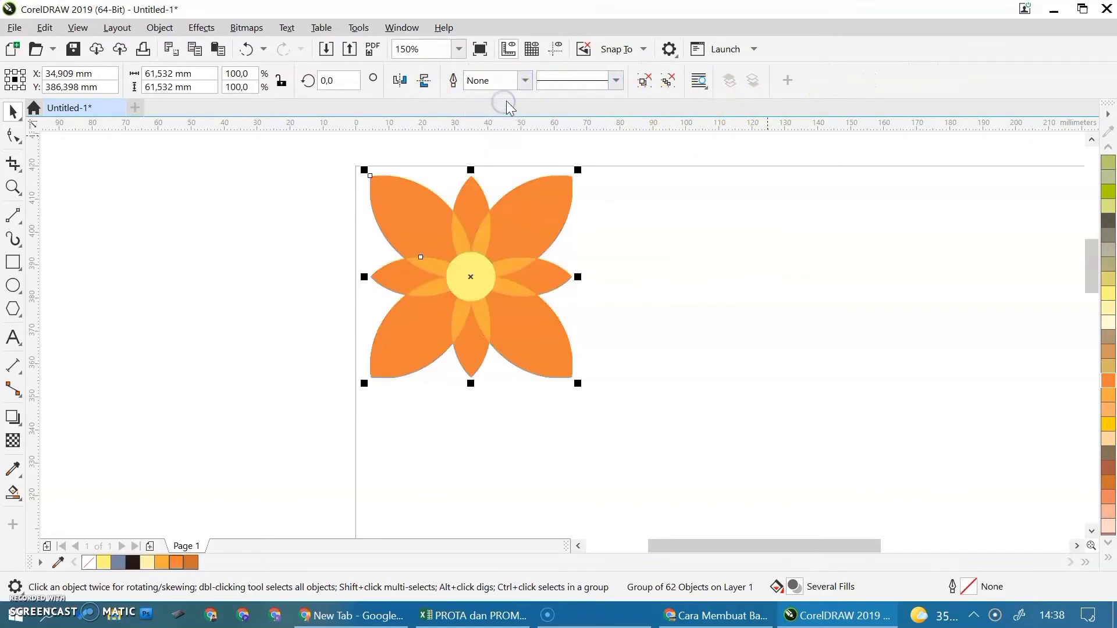
pyautogui.click(524, 80)
pyautogui.click(512, 112)
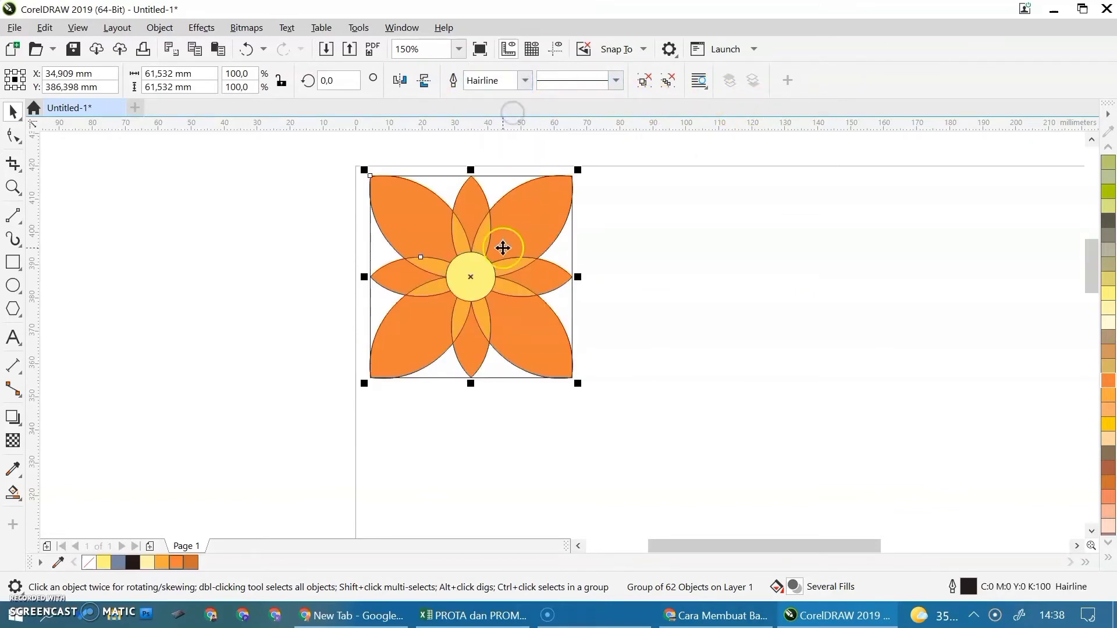
pyautogui.click(526, 80)
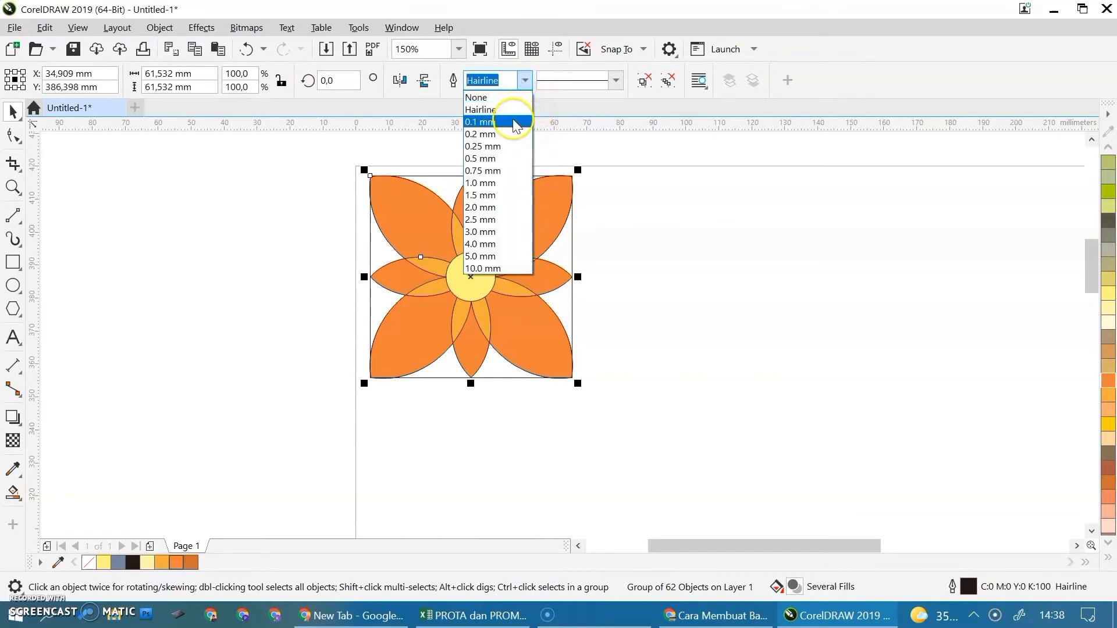
pyautogui.click(513, 122)
# Try removing the outline from the grouped motif by choosing None, and undo the change
pyautogui.click(526, 81)
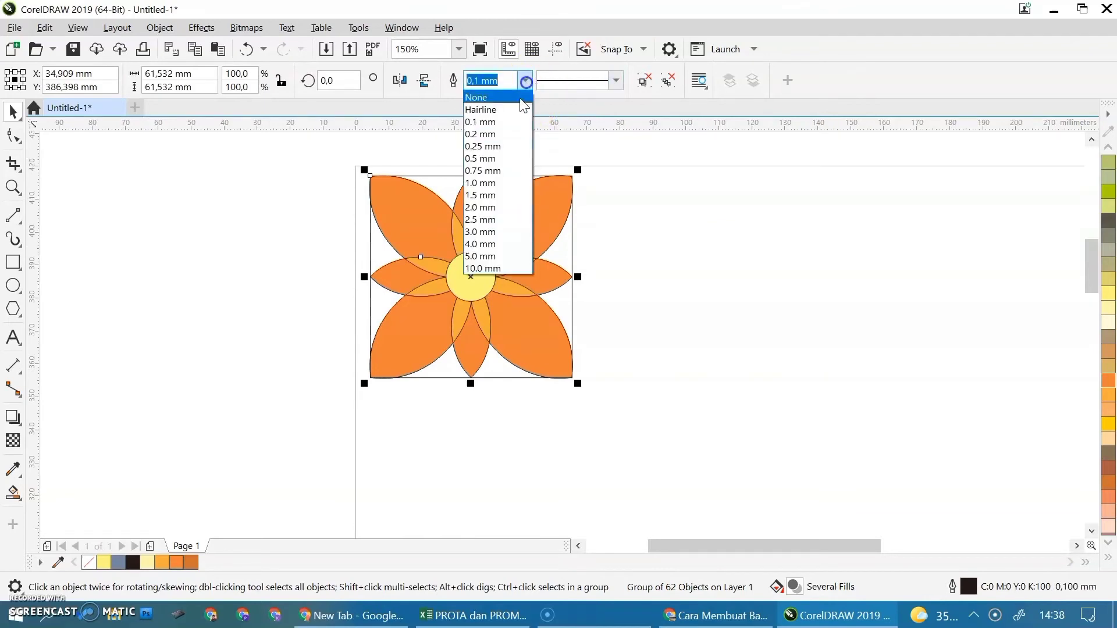
pyautogui.click(522, 99)
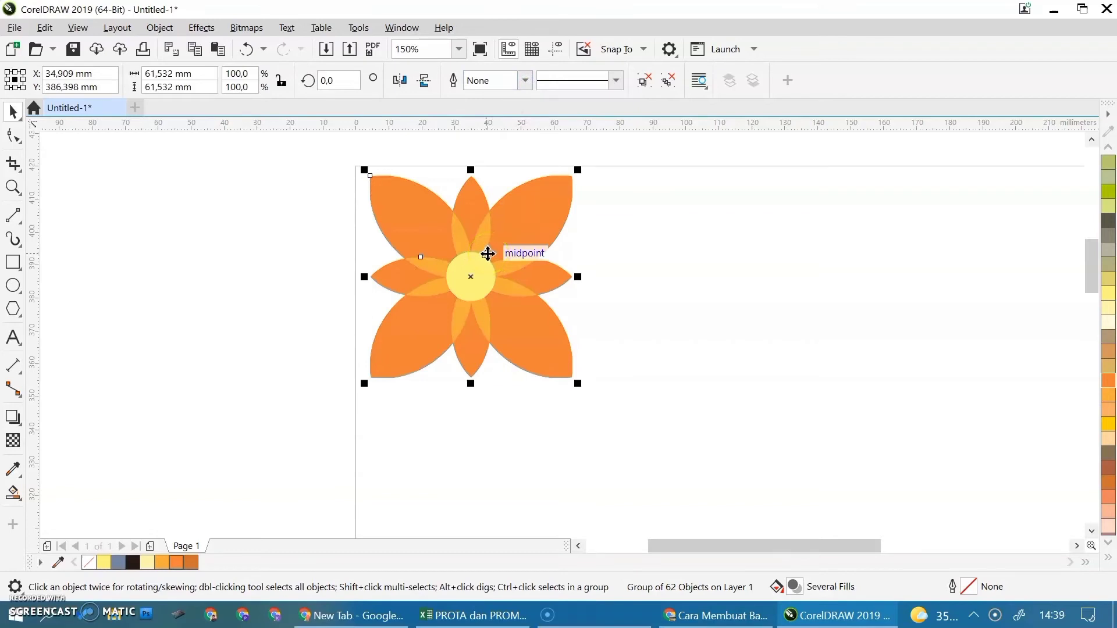
pyautogui.hotkey('ctrl', 'z')
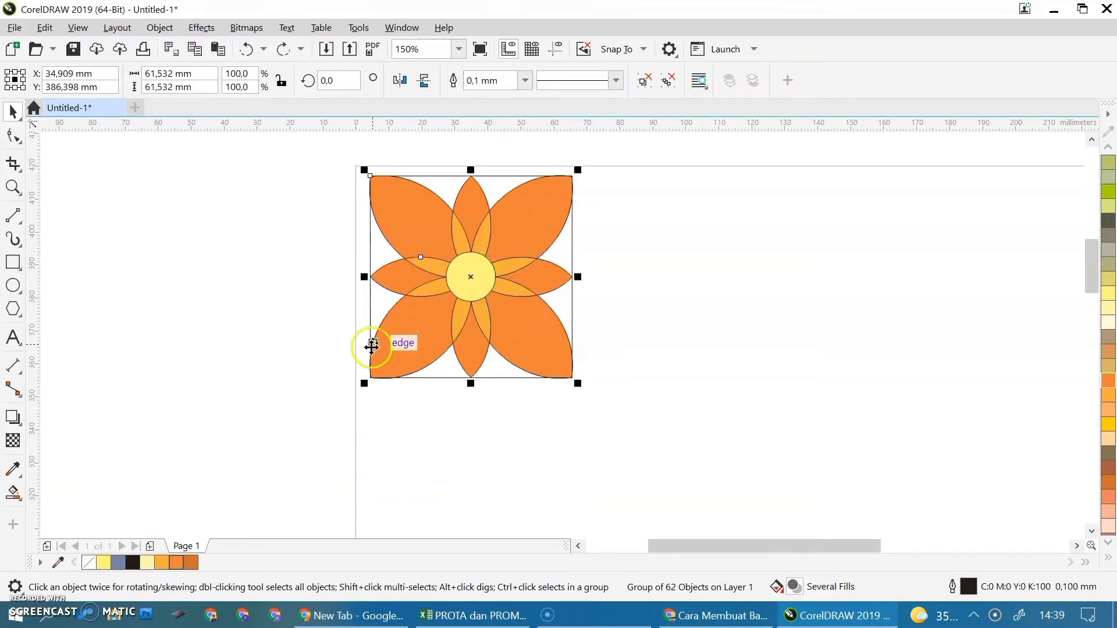
# Smart-fill the pointed main area of the upper petal and colour it Light Orange (C0 M40 Y80 K0)
pyautogui.click(14, 493)
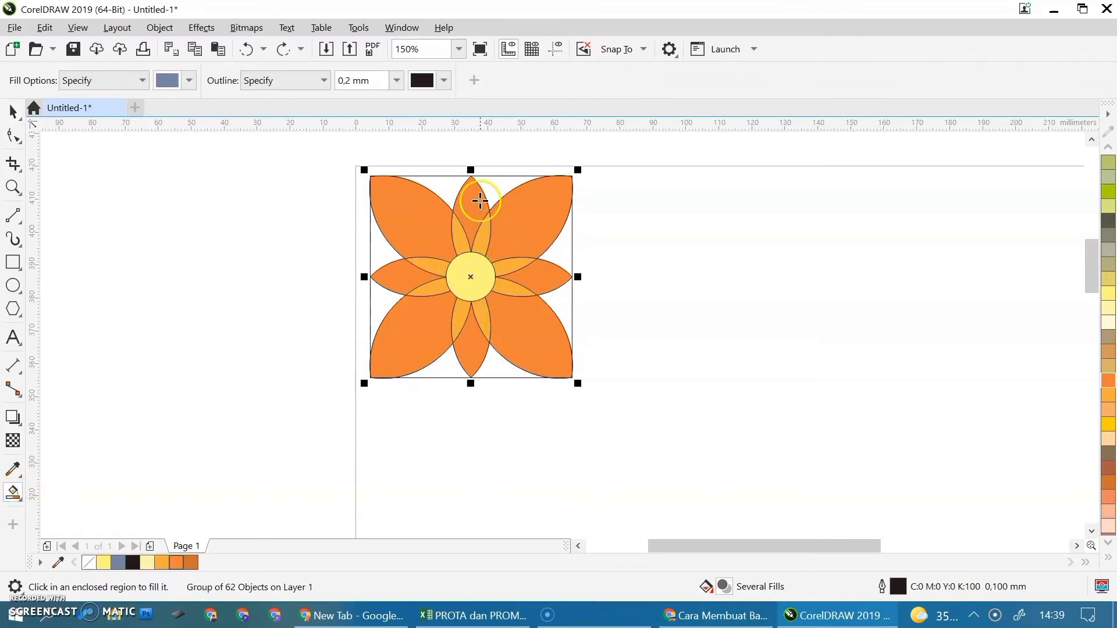
pyautogui.click(468, 212)
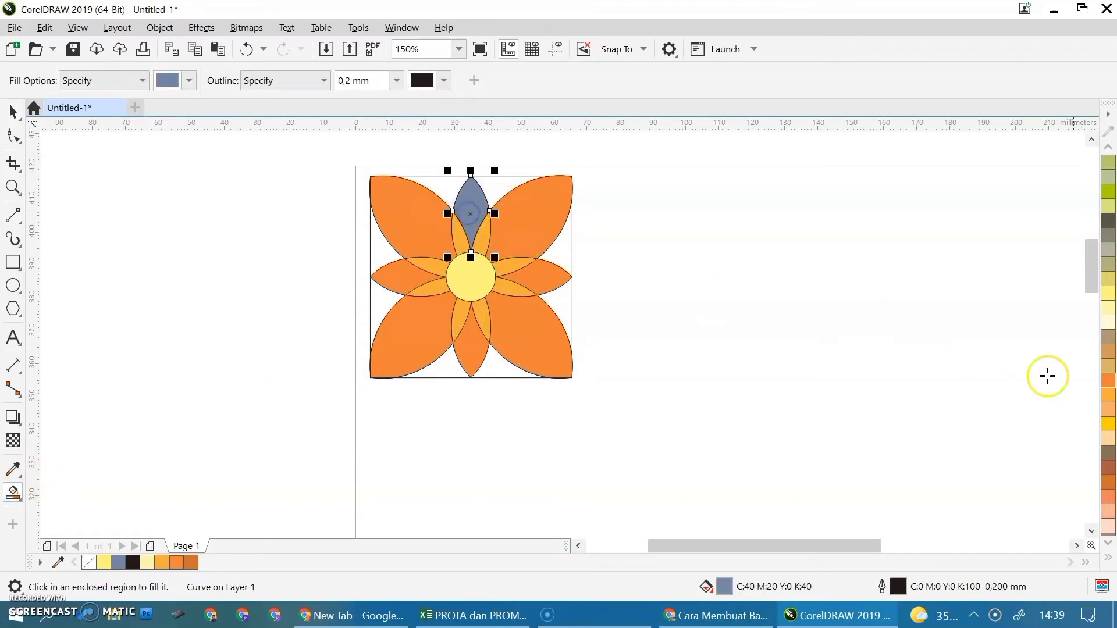
pyautogui.click(1108, 440)
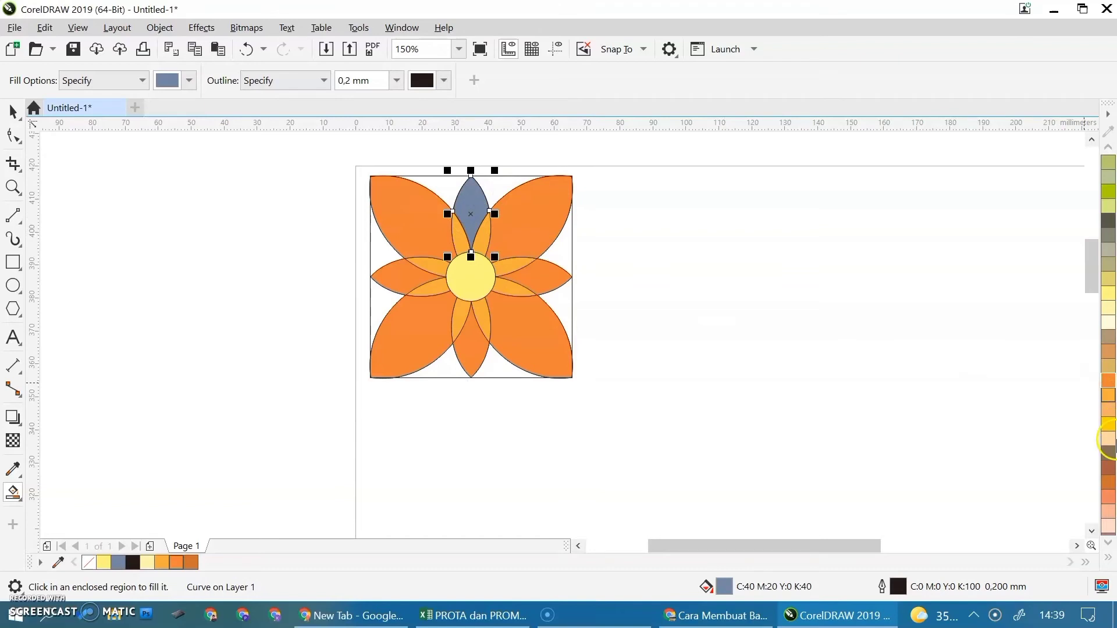
pyautogui.click(1110, 405)
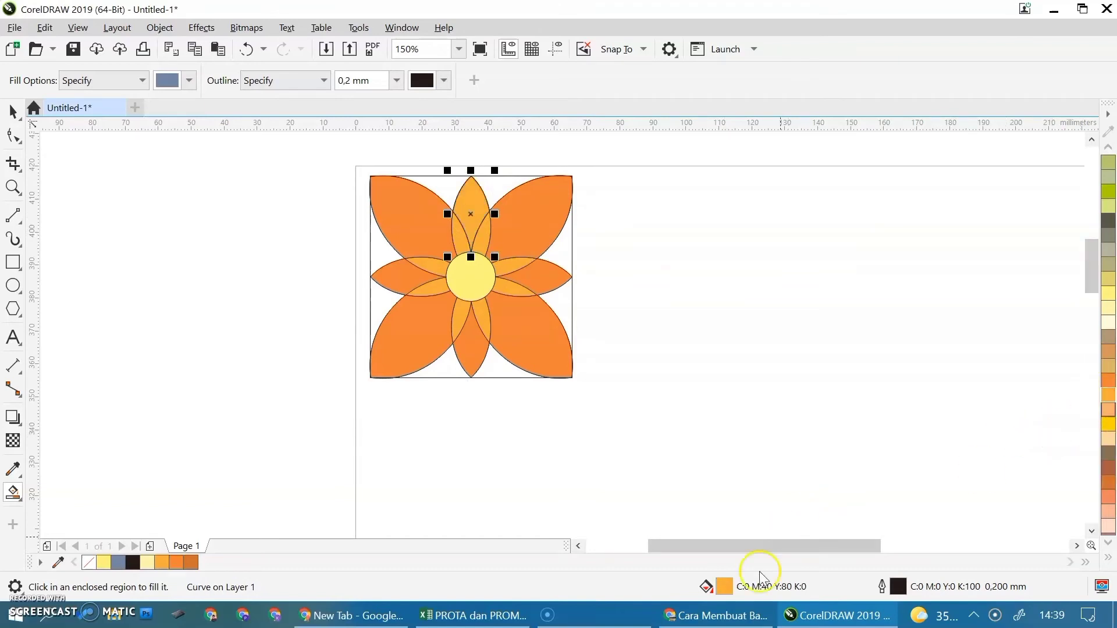
# Try a linear orange-to-white fountain fill at different angles on the upper petal, and switch the petal to no fill
pyautogui.doubleClick(729, 582)
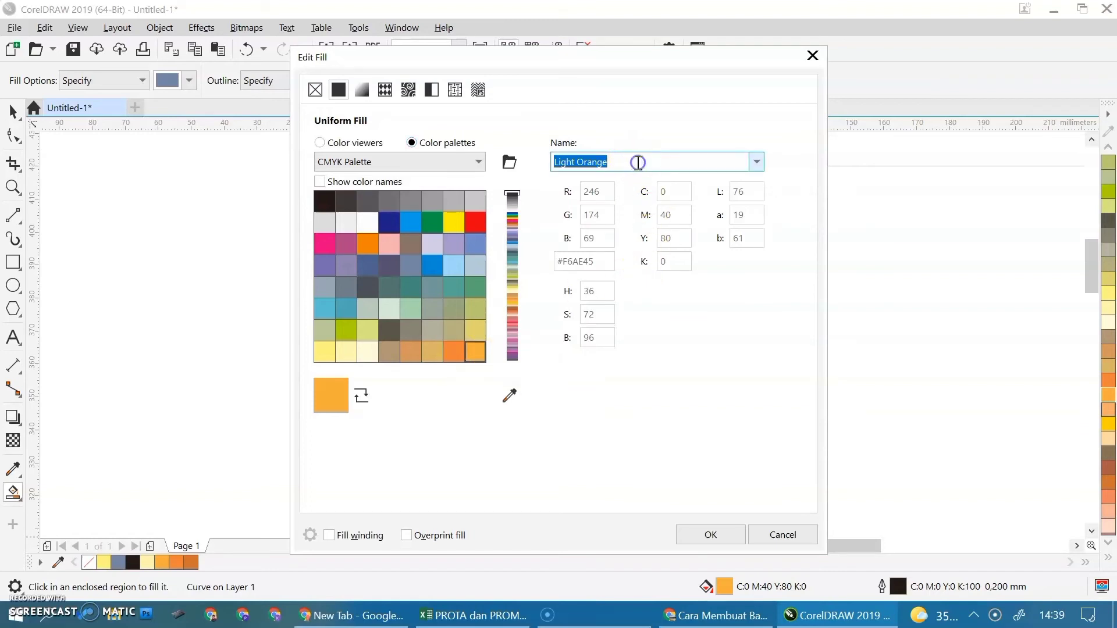
pyautogui.click(360, 90)
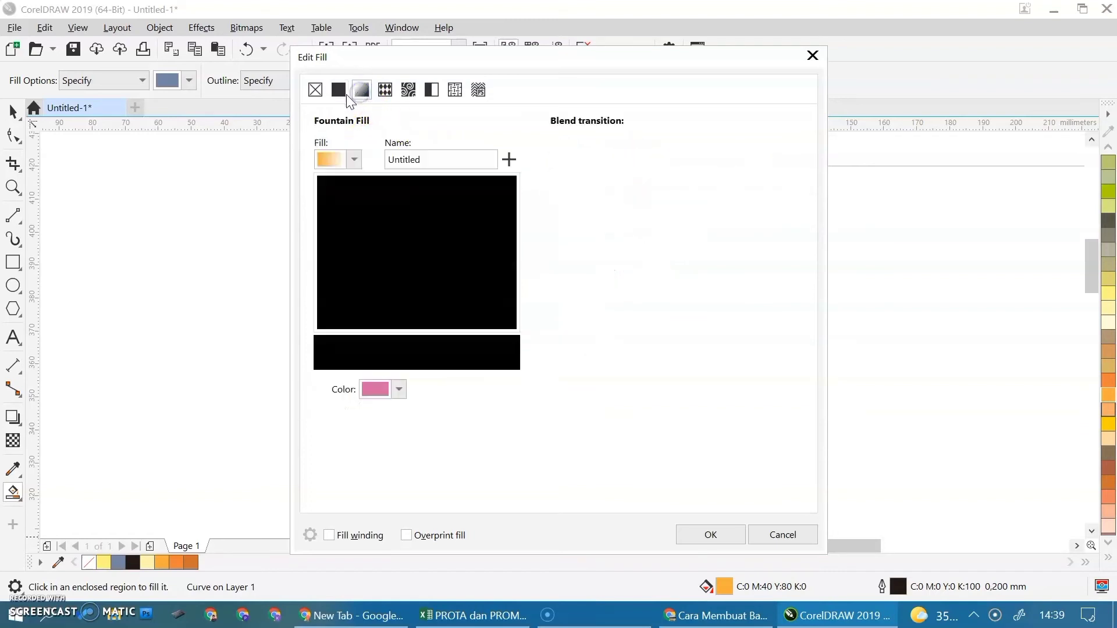
pyautogui.moveTo(358, 310); pyautogui.dragTo(327, 285)
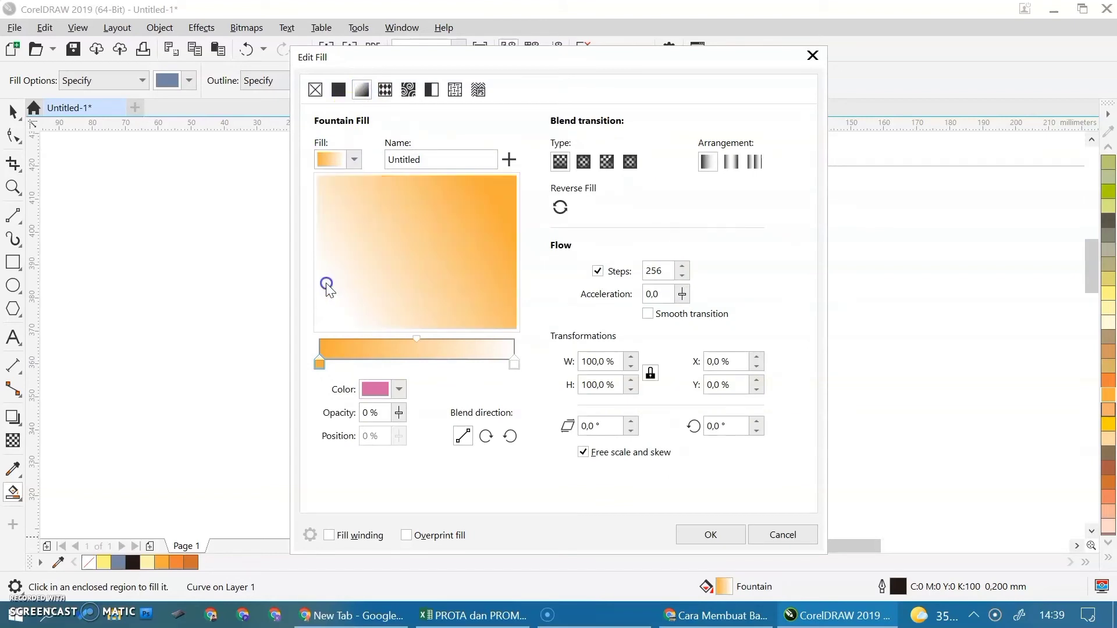
pyautogui.moveTo(477, 245); pyautogui.dragTo(423, 244)
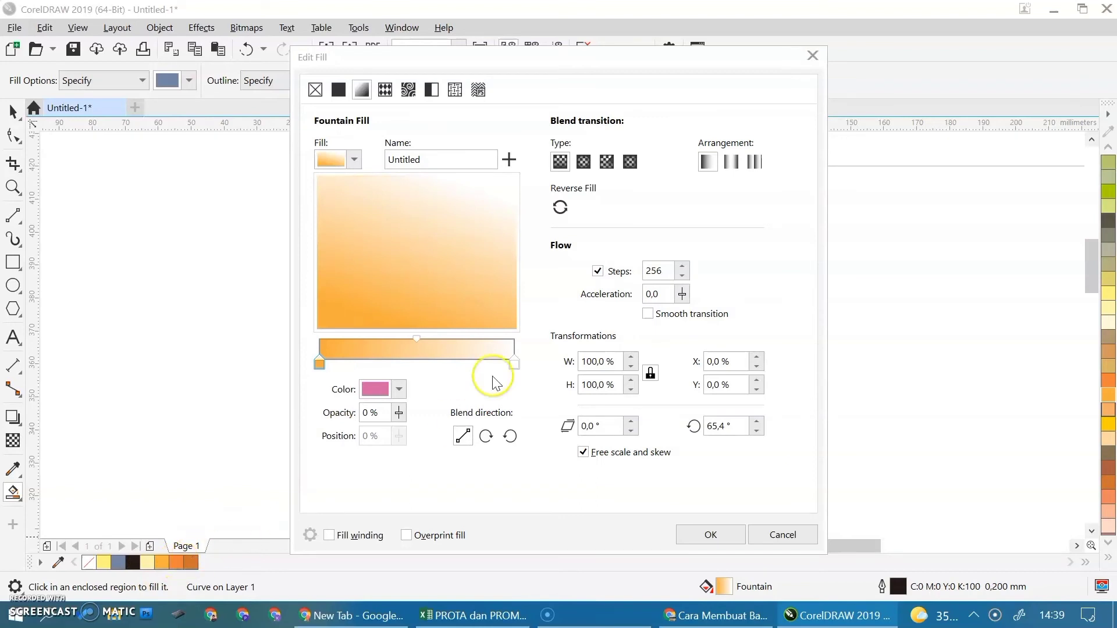
pyautogui.moveTo(466, 235); pyautogui.dragTo(463, 231)
pyautogui.click(473, 364)
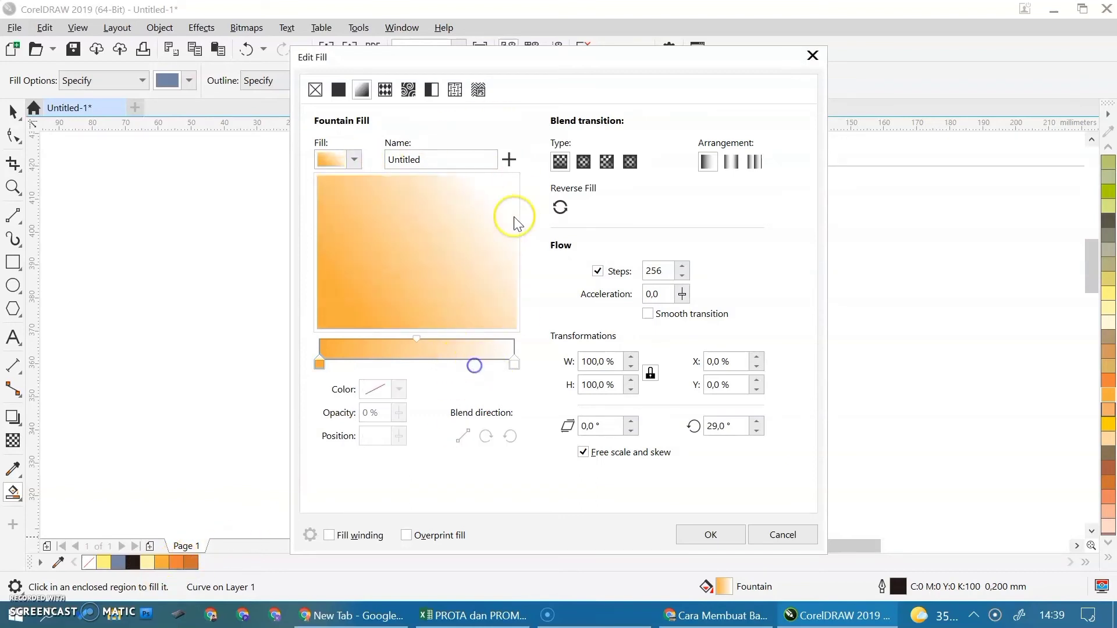
pyautogui.click(315, 90)
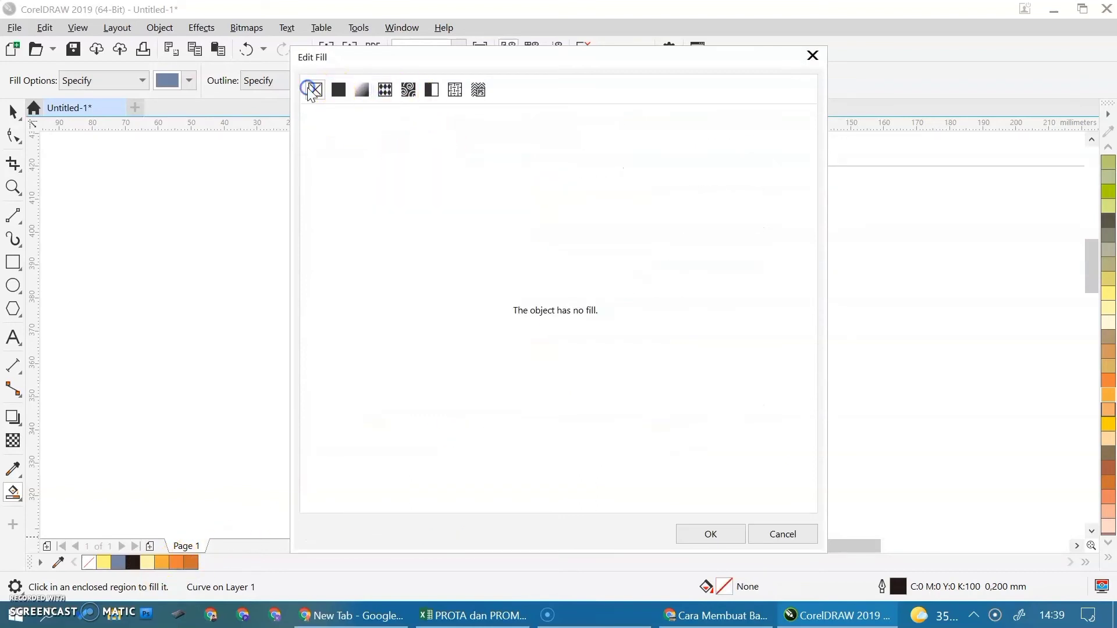
pyautogui.click(813, 55)
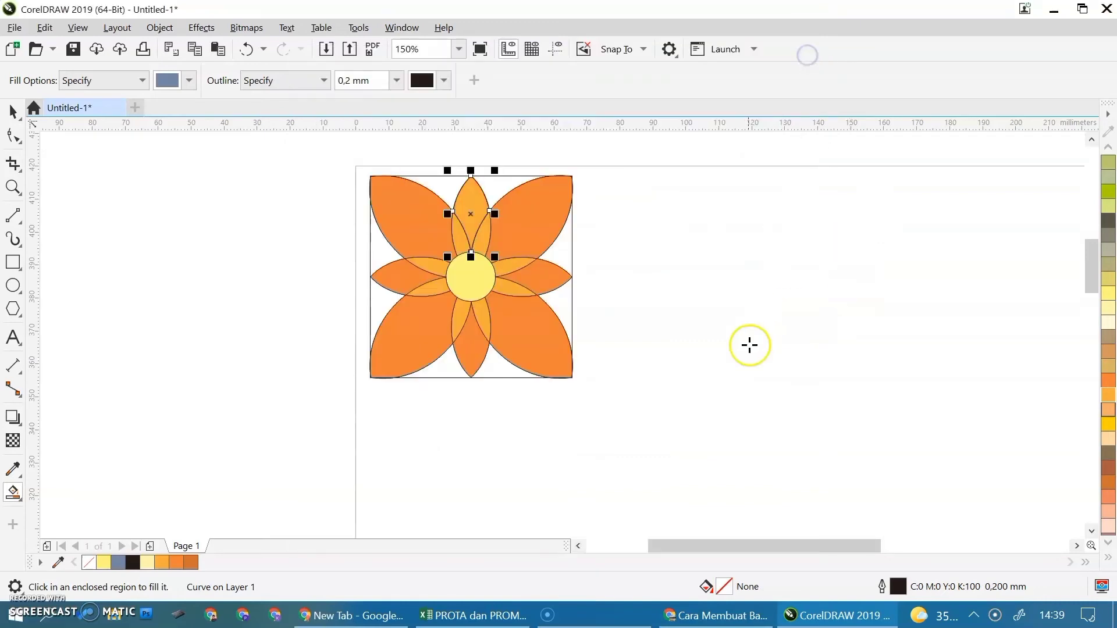
# Smart-fill the pointed main areas of the upper and right petals and colour them deep yellow (C0 M20 Y100 K0)
pyautogui.click(475, 347)
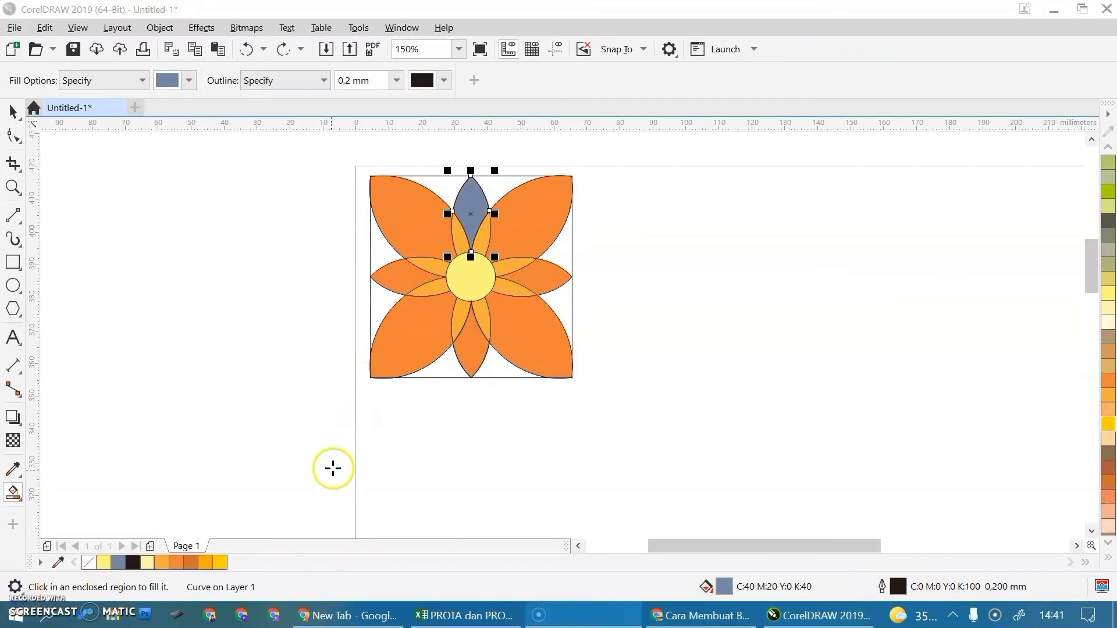
pyautogui.click(218, 564)
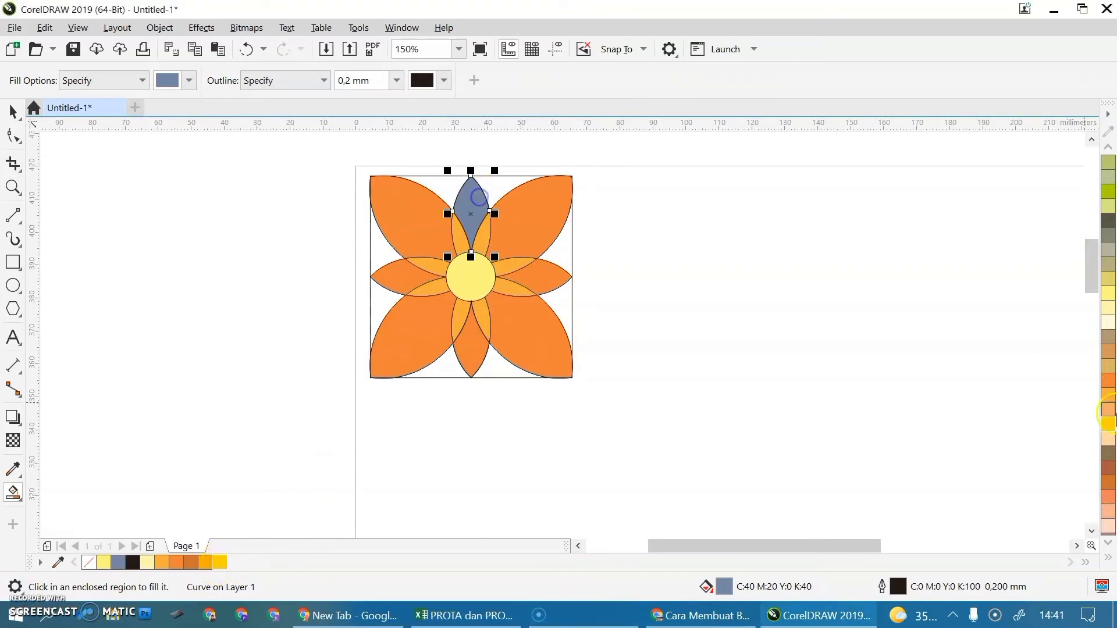
pyautogui.click(1108, 425)
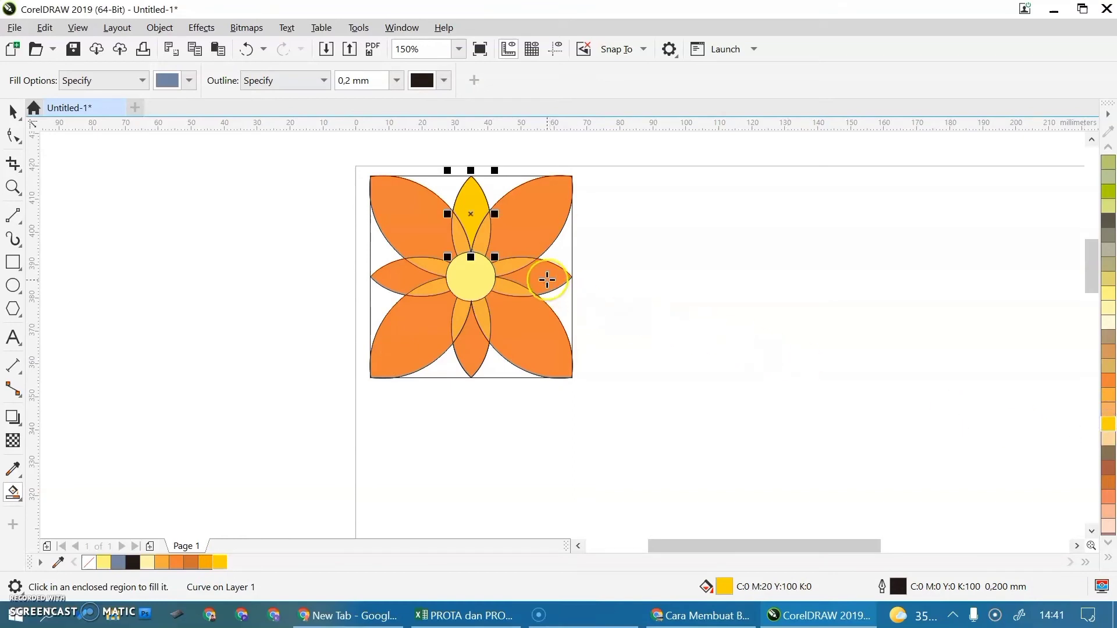
pyautogui.click(547, 280)
pyautogui.click(1108, 425)
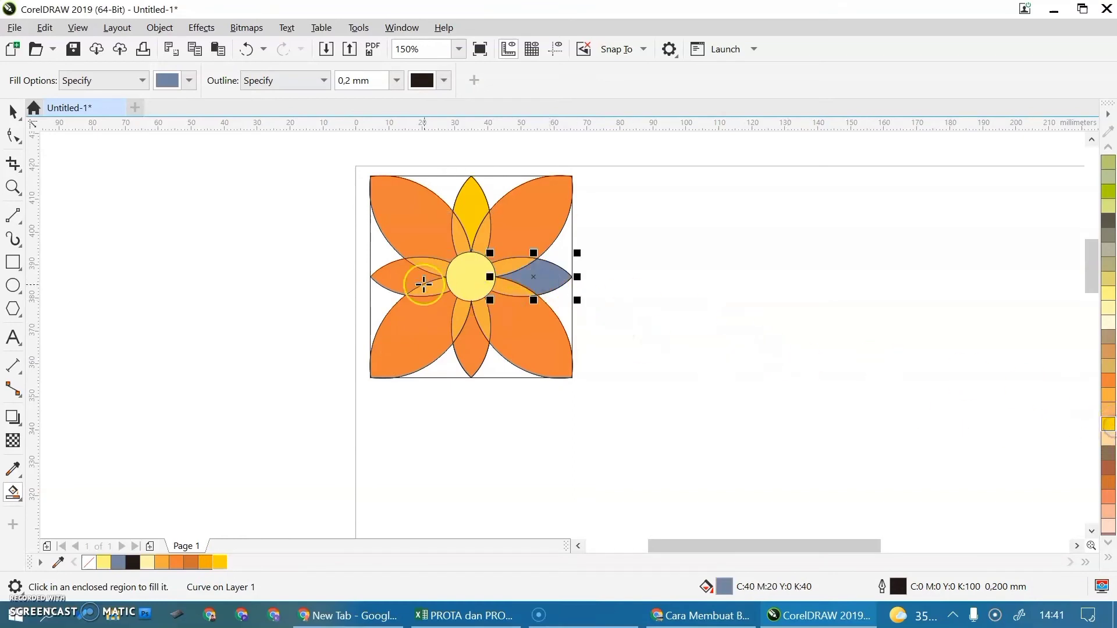
# Smart-fill the pointed main areas of the left and lower petals in the same deep yellow (C0 M20 Y100 K0)
pyautogui.click(400, 272)
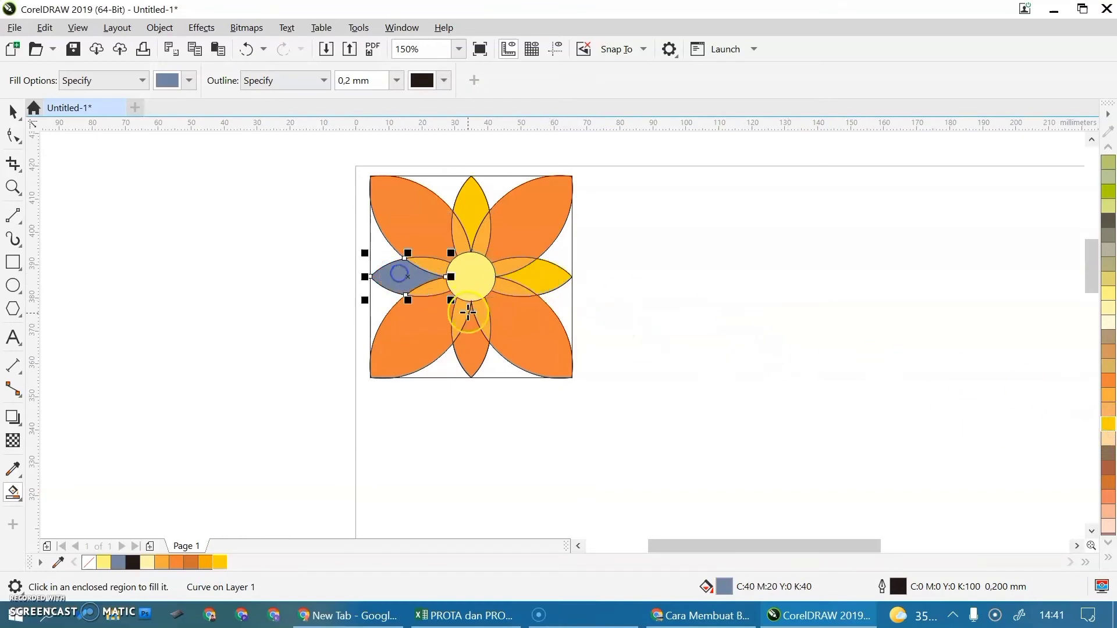
pyautogui.click(1109, 428)
pyautogui.click(469, 342)
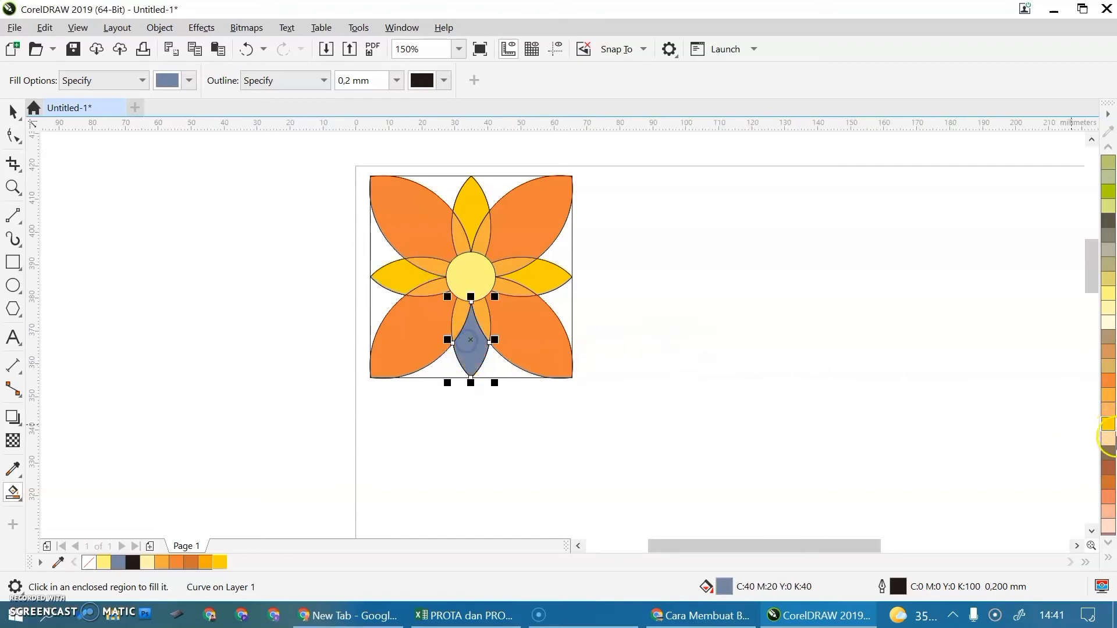
pyautogui.click(1109, 428)
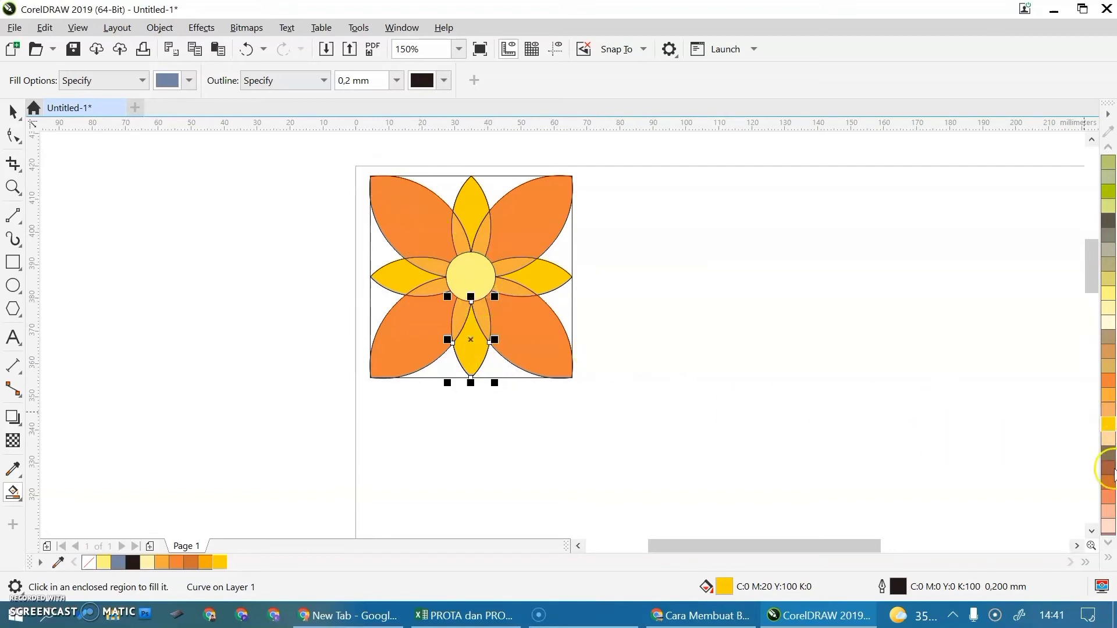
# Smart-fill the motif's centre circle and colour it pure yellow (C0 M0 Y100 K0)
pyautogui.scroll(10, 1111, 472)
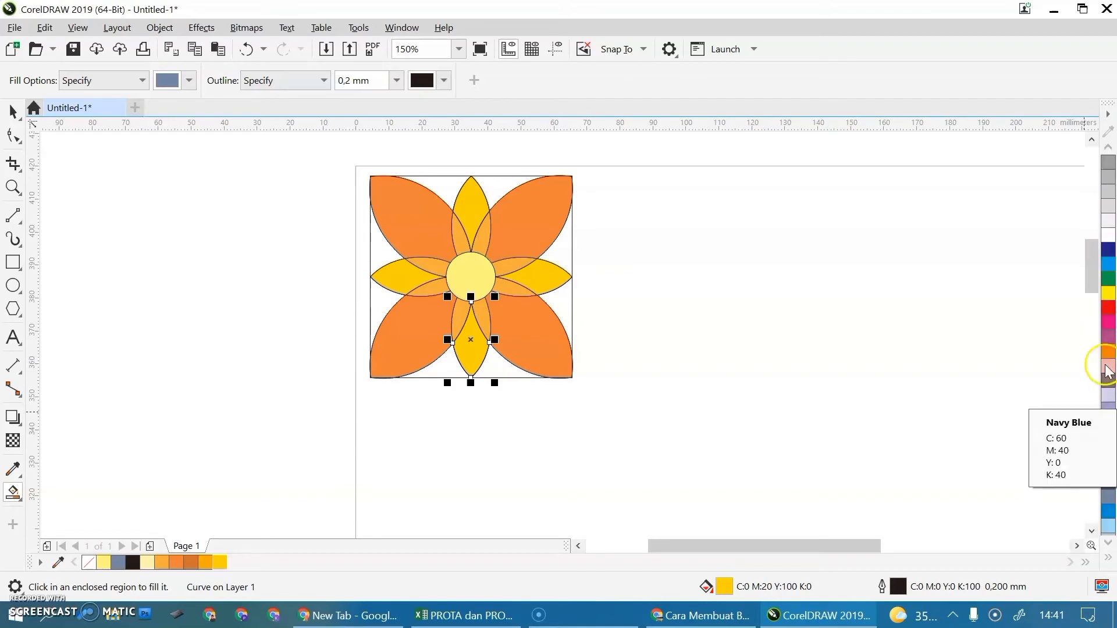
pyautogui.click(467, 275)
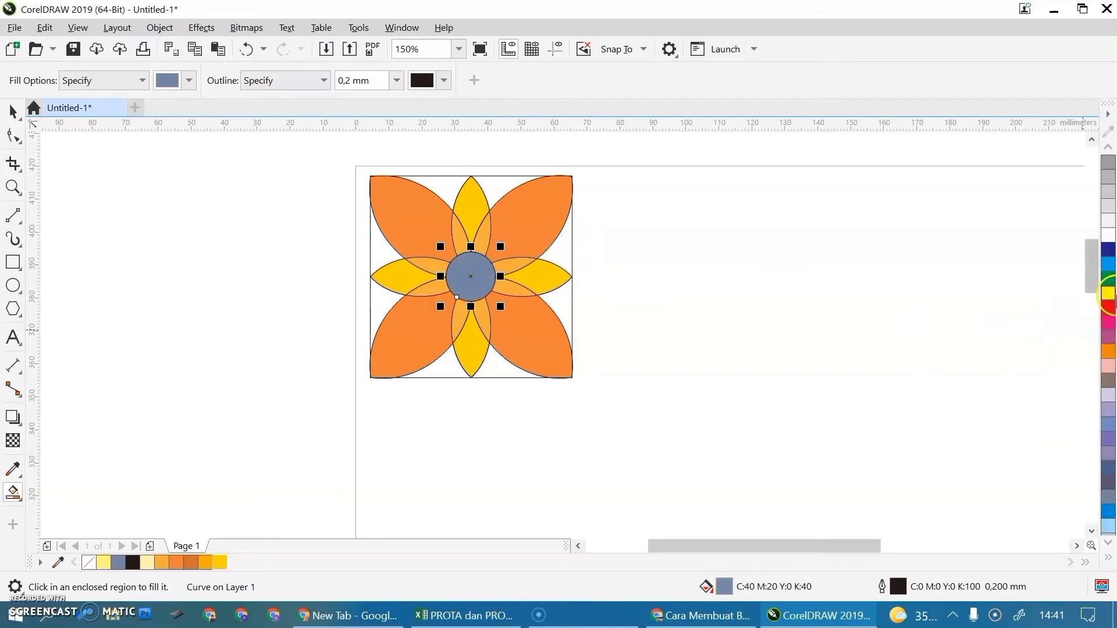
pyautogui.click(1108, 294)
pyautogui.click(699, 344)
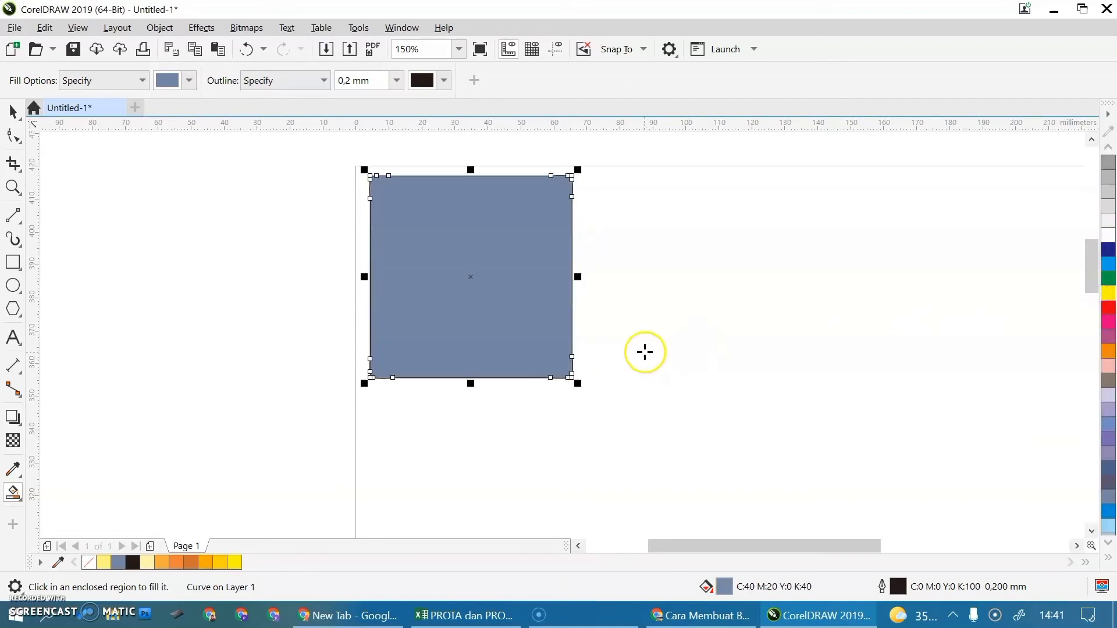
pyautogui.hotkey('ctrl', 'z')
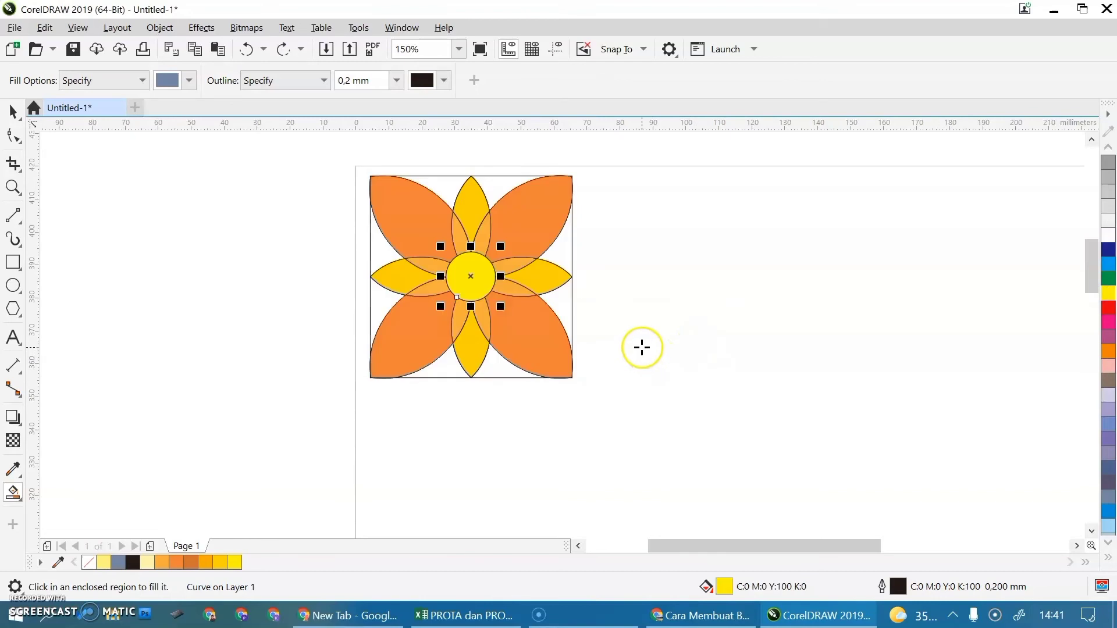
# Select the entire motif, group its objects and set the group's outline width to None
pyautogui.click(13, 111)
pyautogui.click(578, 288)
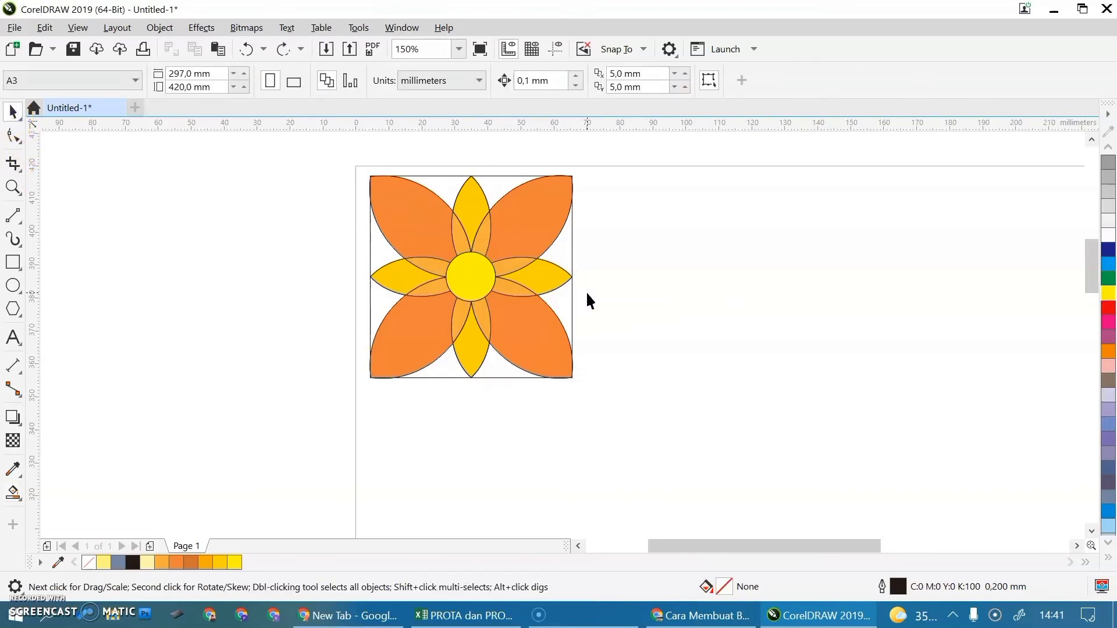
pyautogui.moveTo(662, 431); pyautogui.dragTo(227, 144)
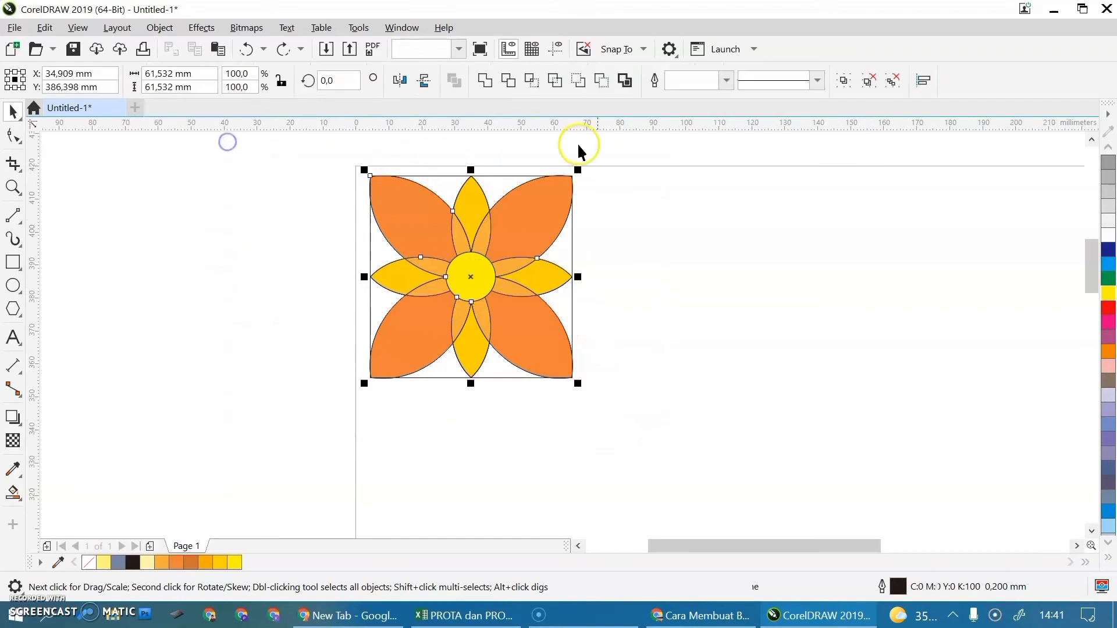
pyautogui.click(846, 83)
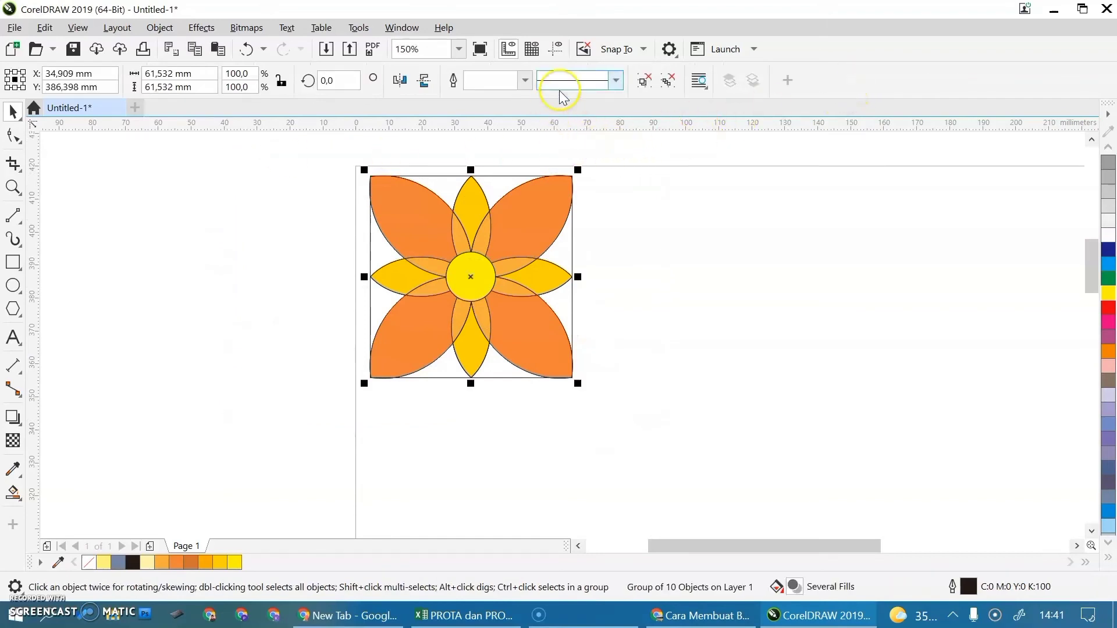
pyautogui.click(526, 80)
pyautogui.click(525, 93)
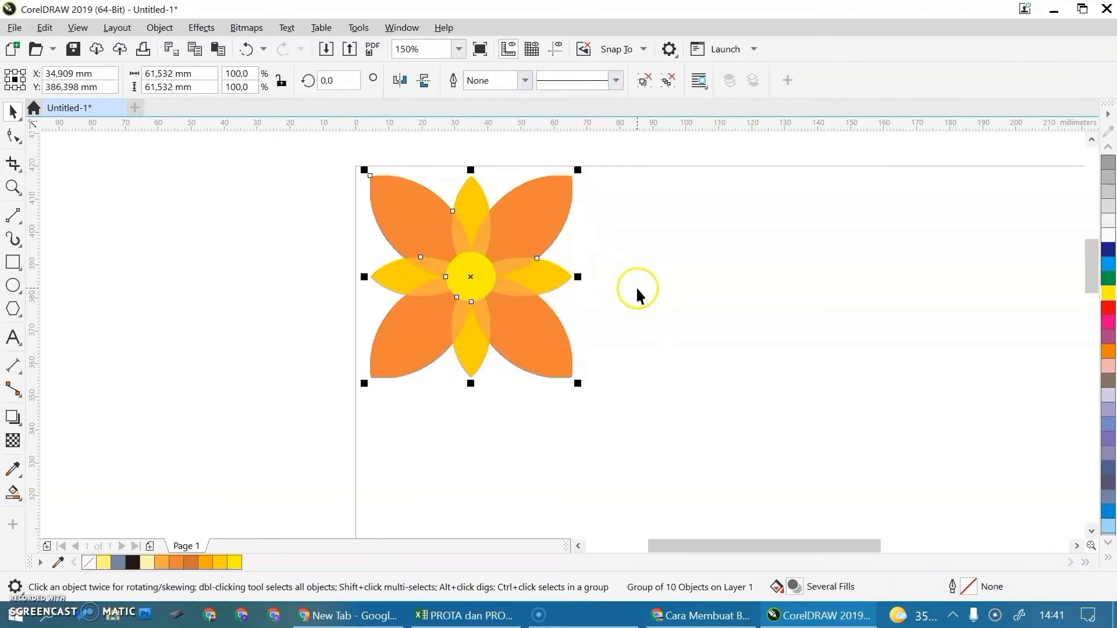
pyautogui.click(638, 304)
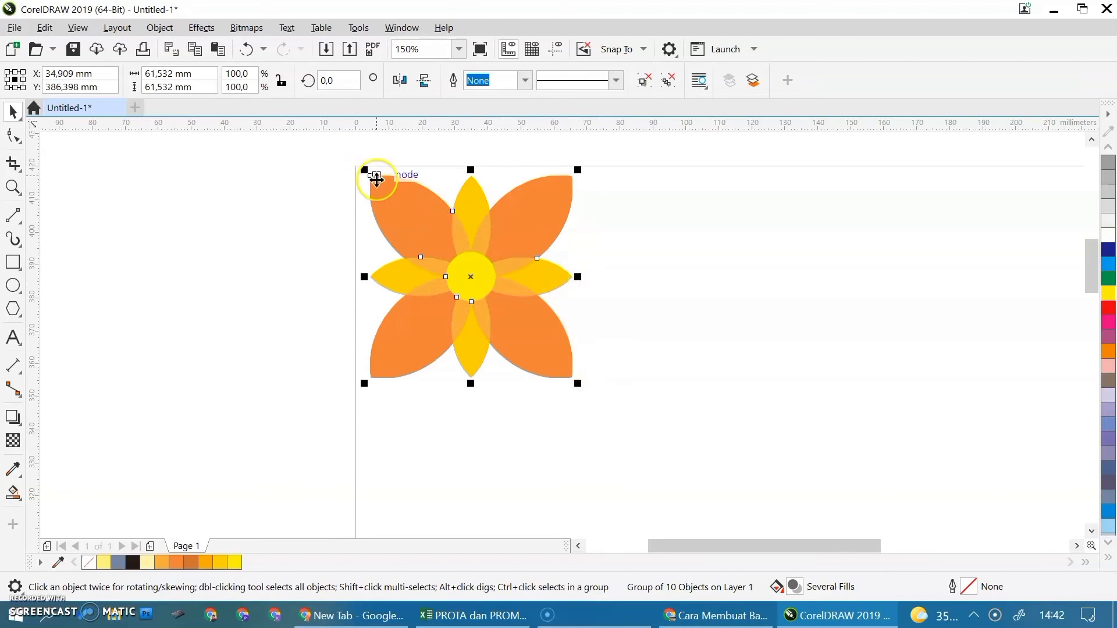
# Duplicate the motif edge to edge on its right, and duplicate the pair directly below to form a two-by-two block
pyautogui.moveTo(363, 170); pyautogui.dragTo(579, 178)
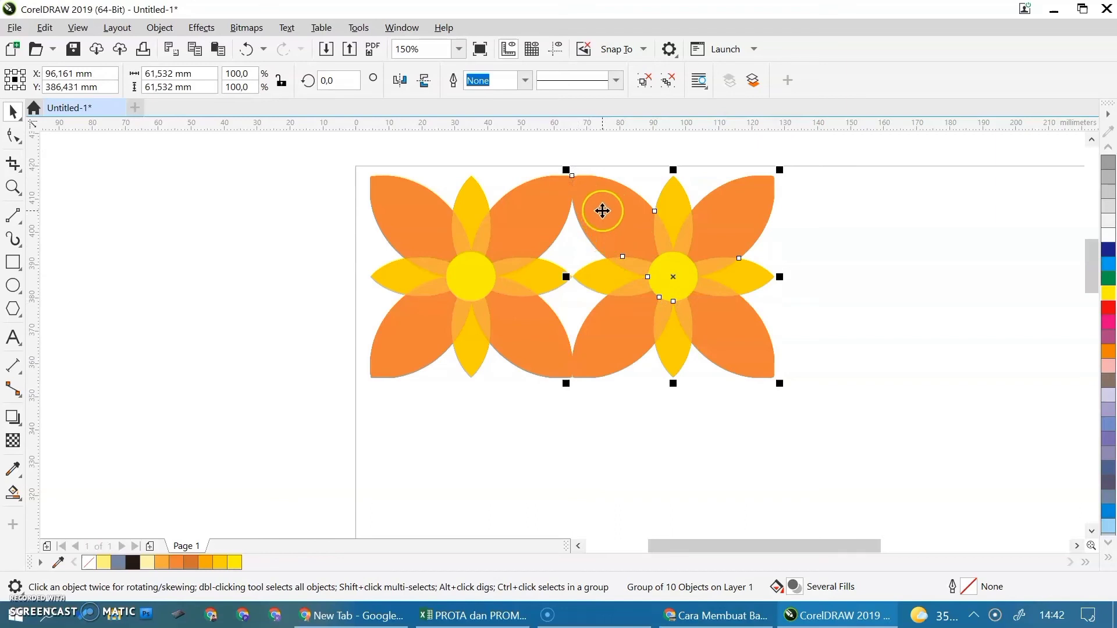
pyautogui.moveTo(330, 154); pyautogui.dragTo(471, 330)
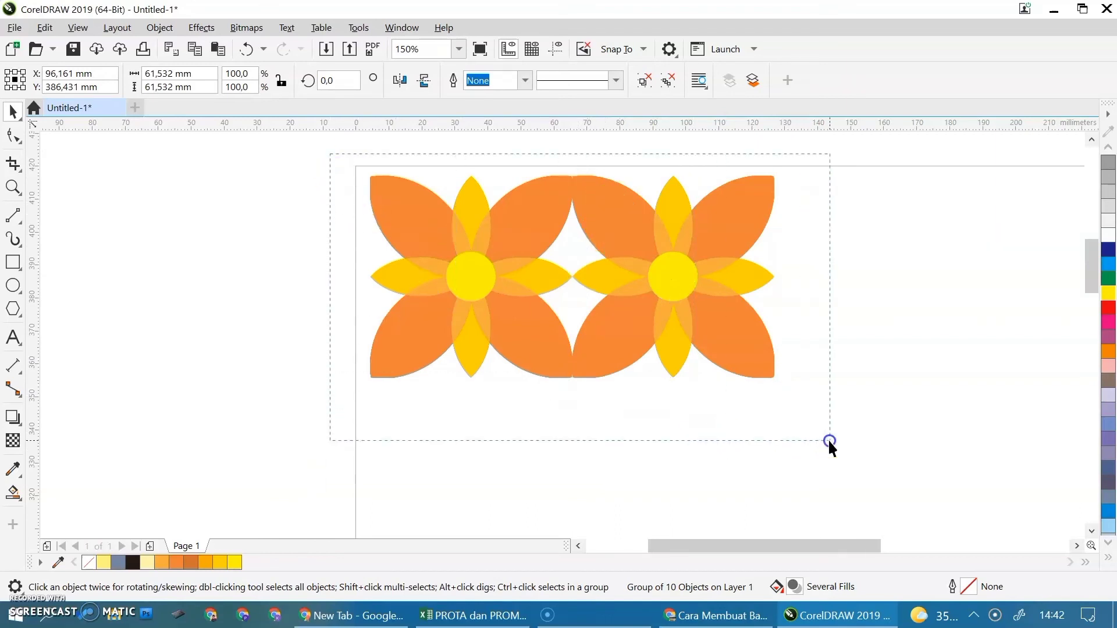
pyautogui.moveTo(832, 417); pyautogui.dragTo(832, 417)
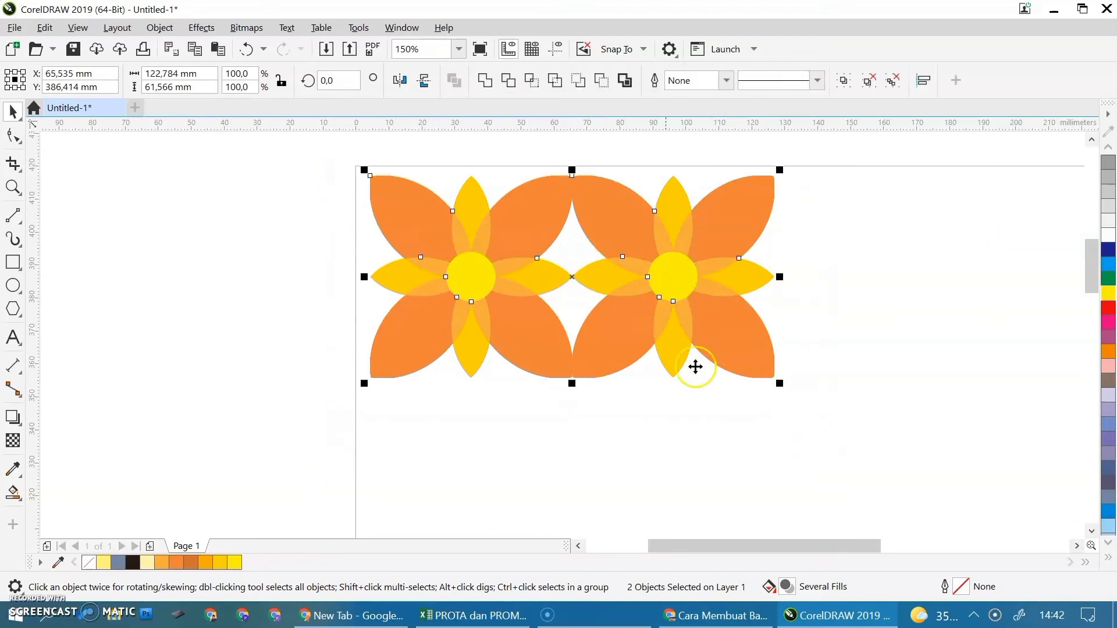
pyautogui.moveTo(645, 285); pyautogui.dragTo(649, 482)
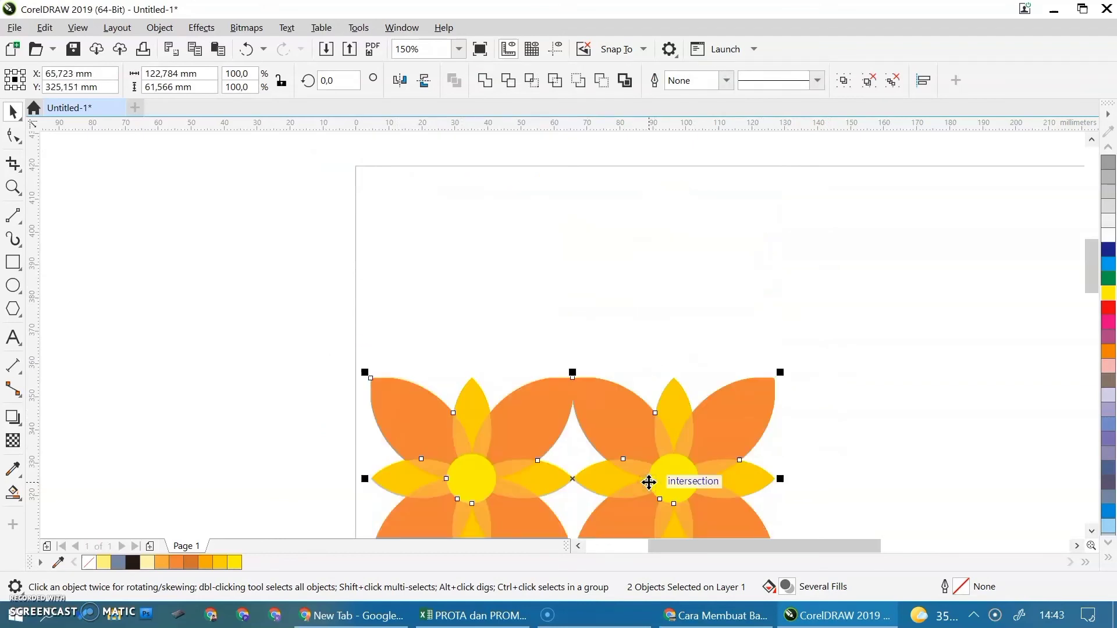
pyautogui.hotkey('ctrl', 'z')
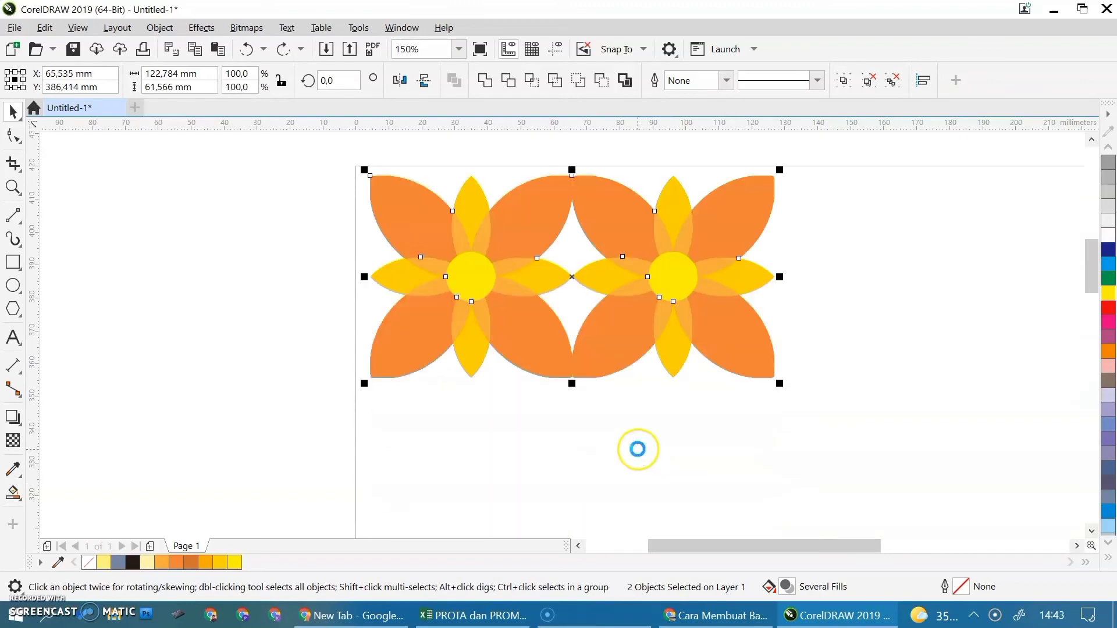
pyautogui.moveTo(606, 349); pyautogui.dragTo(596, 486)
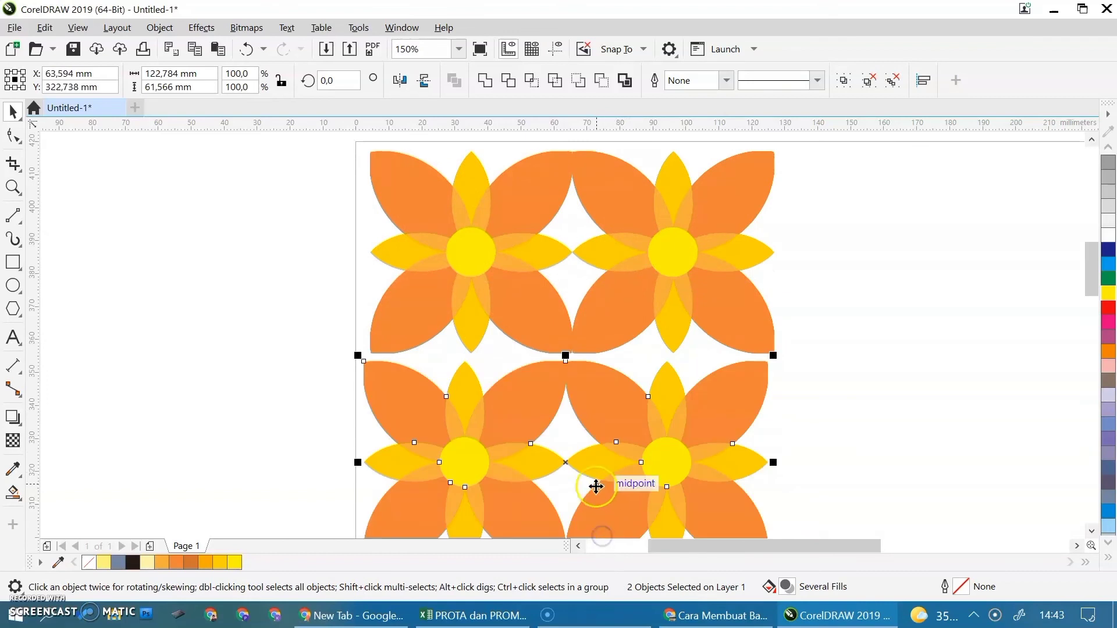
pyautogui.moveTo(594, 398); pyautogui.dragTo(601, 389)
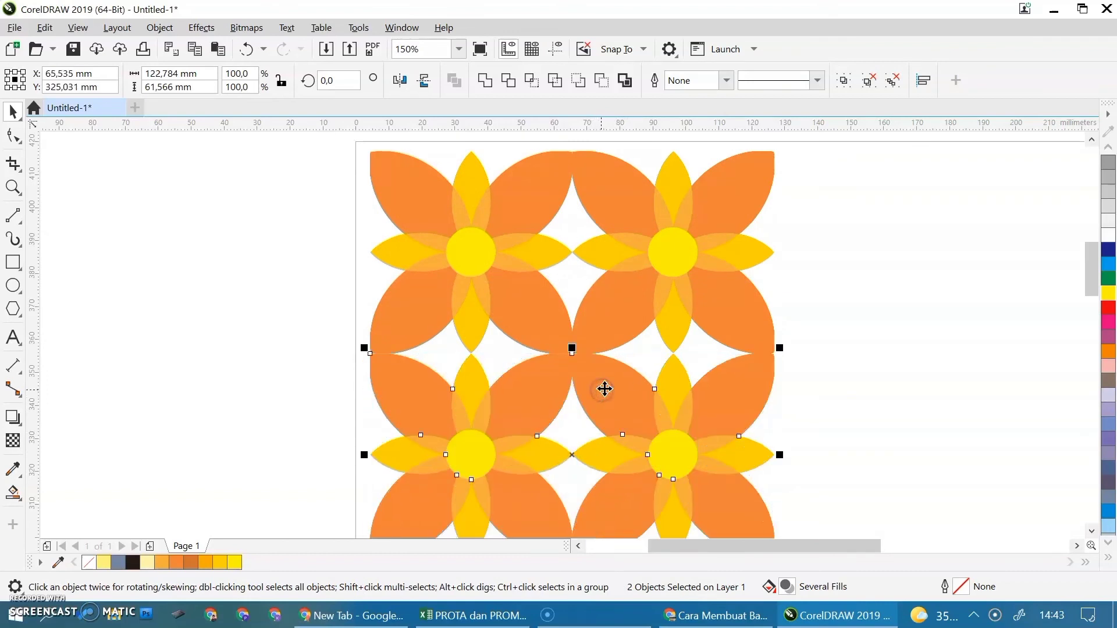
pyautogui.click(851, 411)
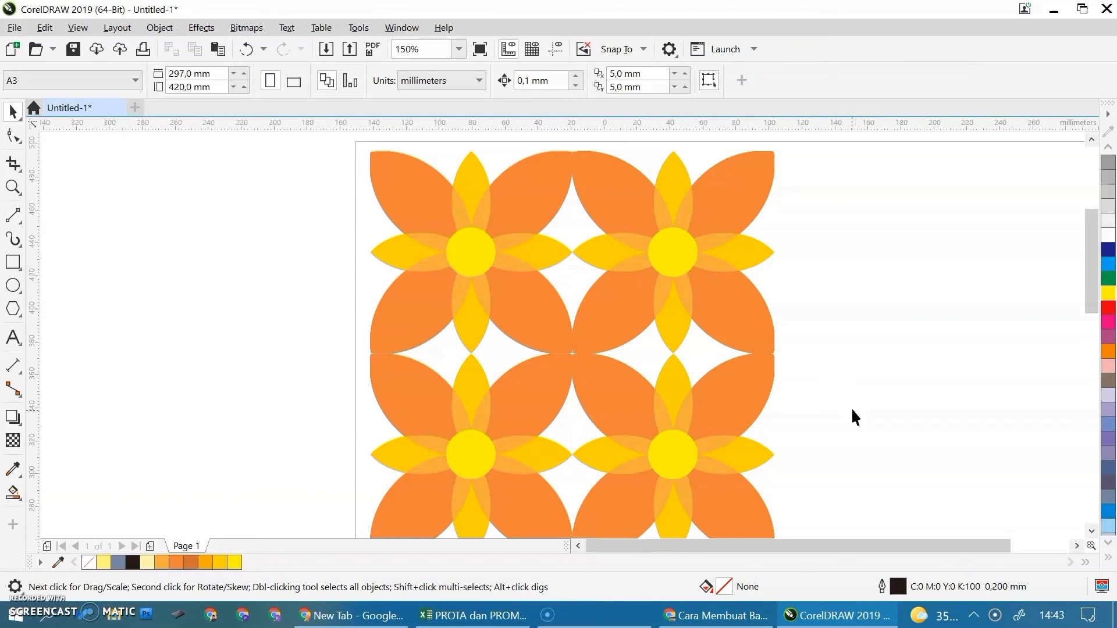
# Select the two-by-two block of motifs and duplicate it directly to its right, making two rows of four
pyautogui.scroll(-1, 850, 408)
pyautogui.moveTo(893, 538); pyautogui.dragTo(903, 539)
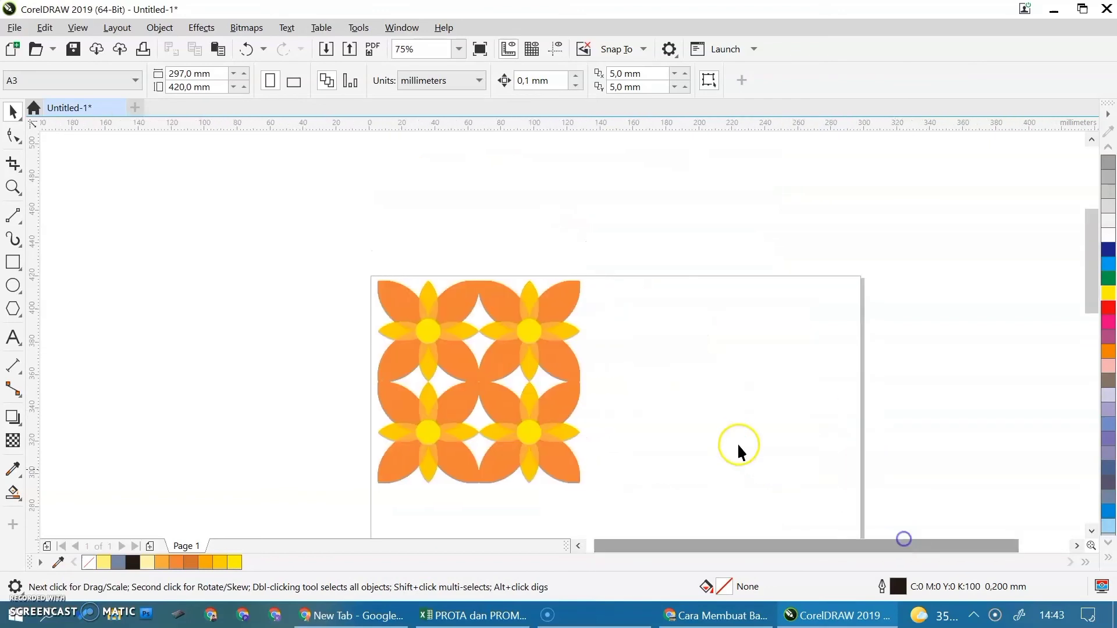
pyautogui.scroll(-2, 735, 442)
pyautogui.scroll(1, 729, 468)
pyautogui.moveTo(322, 173); pyautogui.dragTo(461, 423)
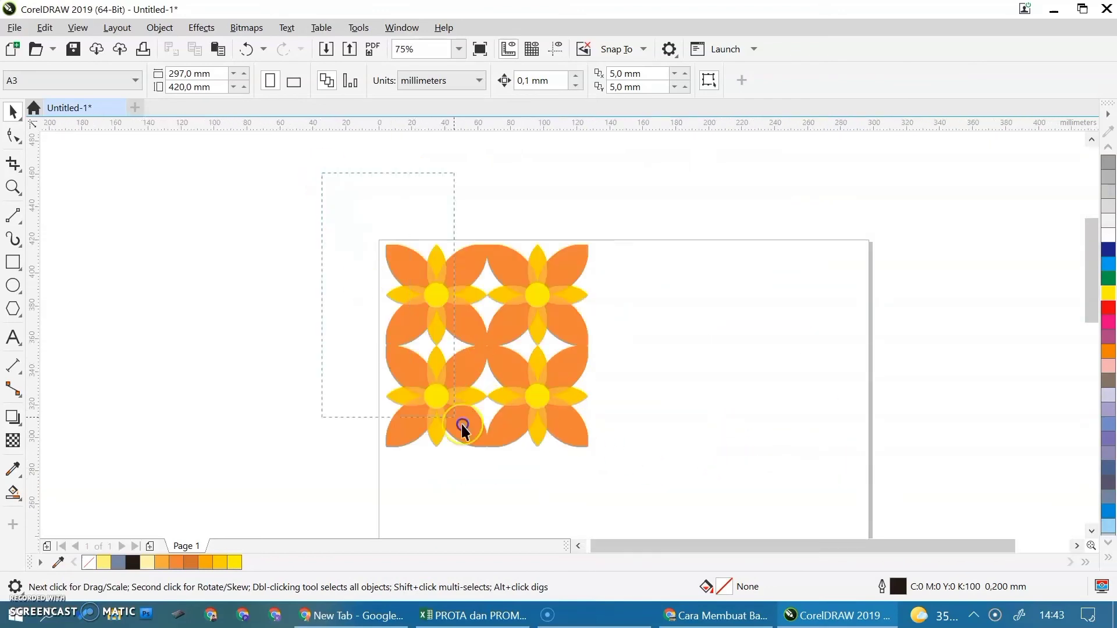
pyautogui.moveTo(612, 486); pyautogui.dragTo(613, 486)
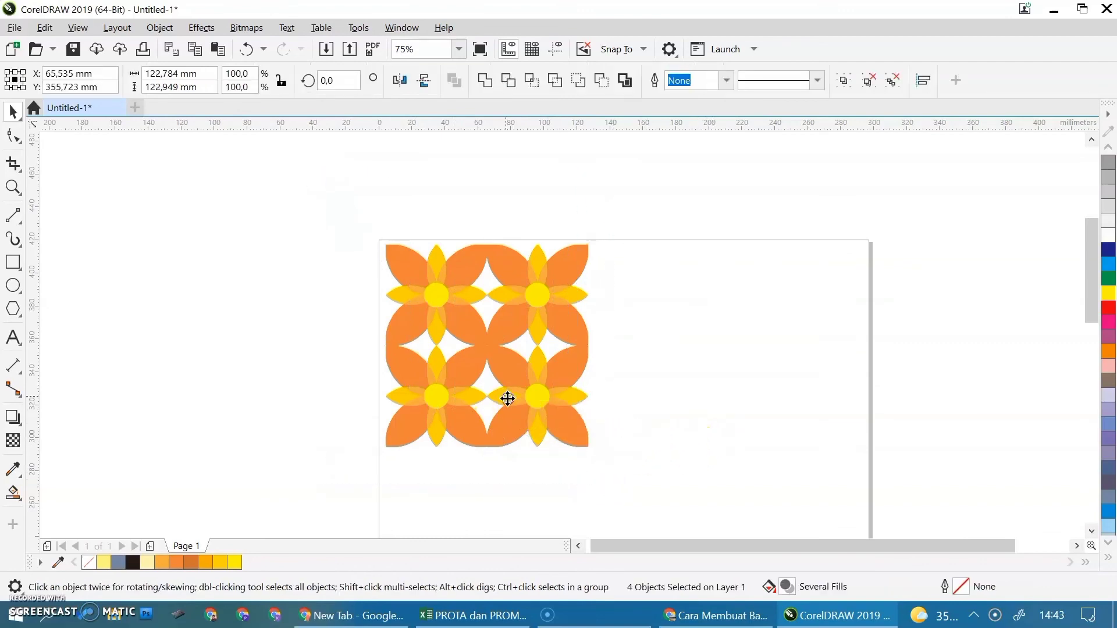
pyautogui.moveTo(506, 399); pyautogui.dragTo(709, 401)
# Adjust the copied block so its petals line up with the edge of the original block
pyautogui.scroll(5, 591, 227)
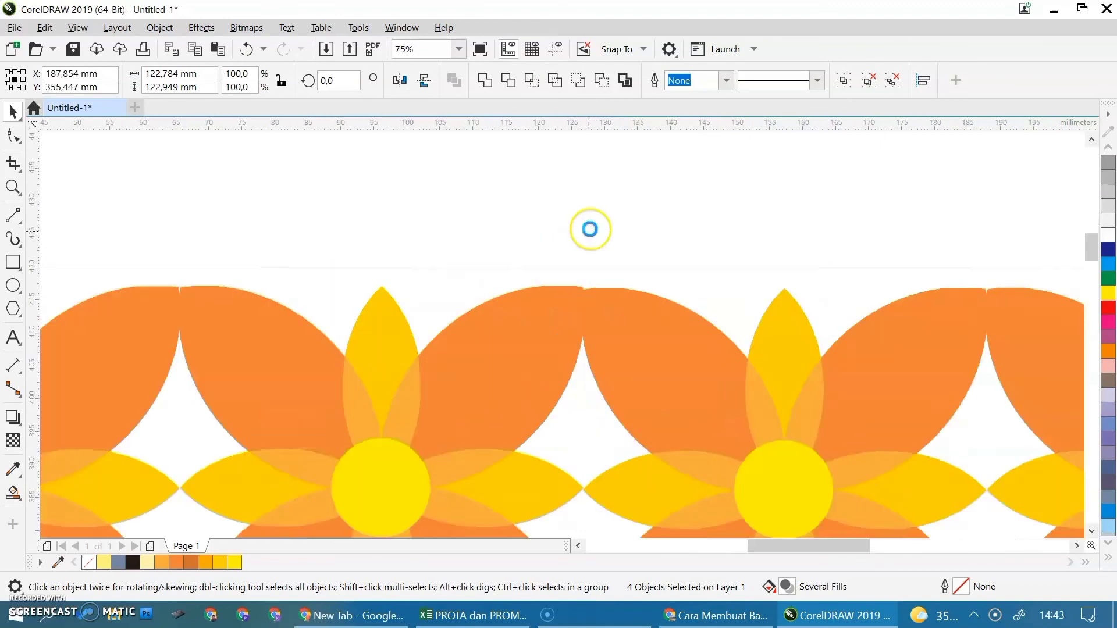
pyautogui.moveTo(612, 399)
pyautogui.mouseDown()
pyautogui.moveTo(598, 422)
pyautogui.moveTo(610, 400)
pyautogui.mouseUp()
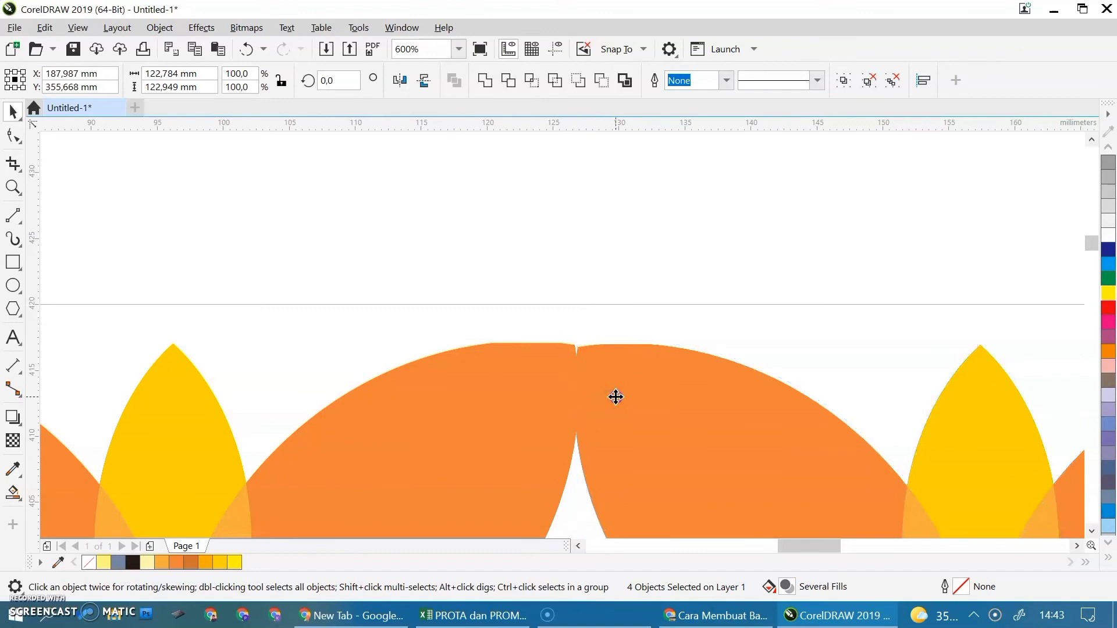
pyautogui.click(616, 396)
pyautogui.scroll(-3, 672, 320)
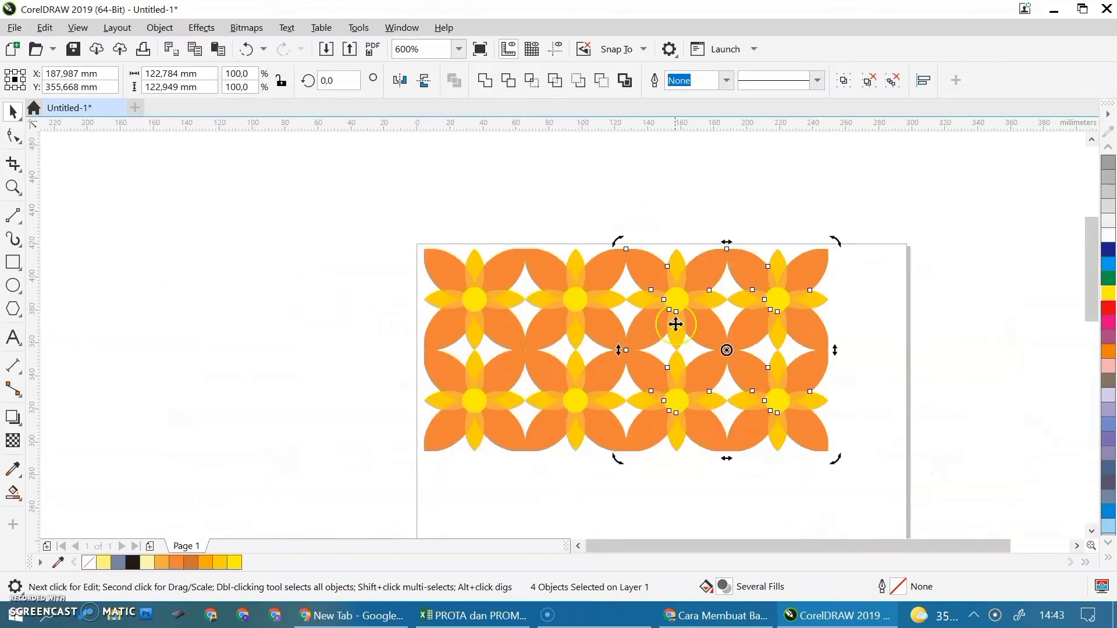
pyautogui.click(935, 498)
# Select all eight motifs and duplicate them edge to edge directly below, forming a four-by-four pattern
pyautogui.scroll(-2, 861, 465)
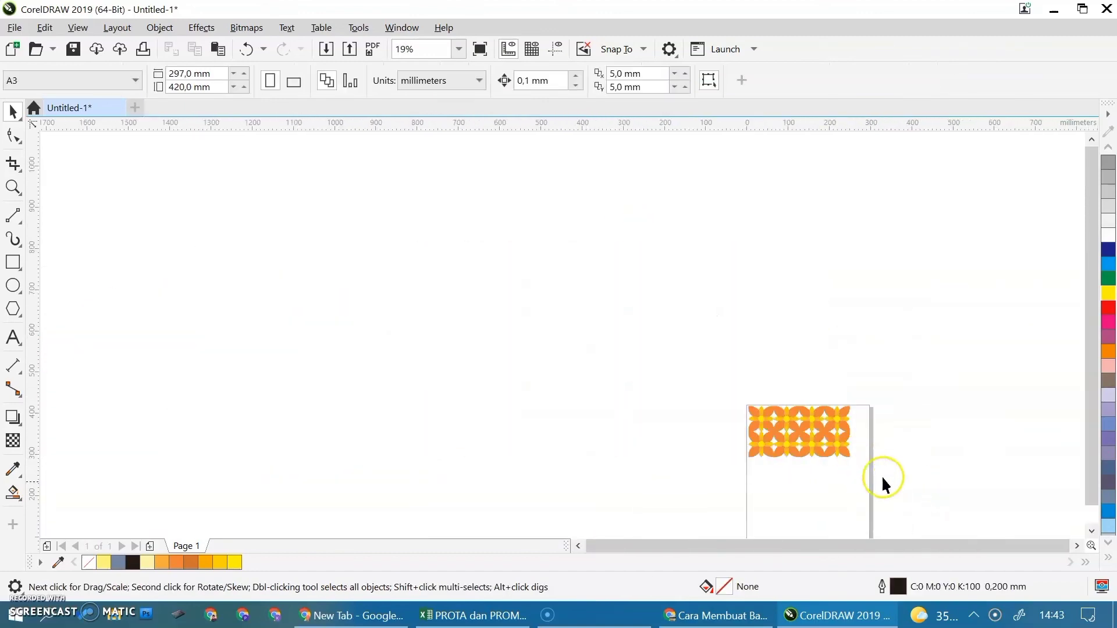
pyautogui.moveTo(1090, 410); pyautogui.dragTo(1091, 442)
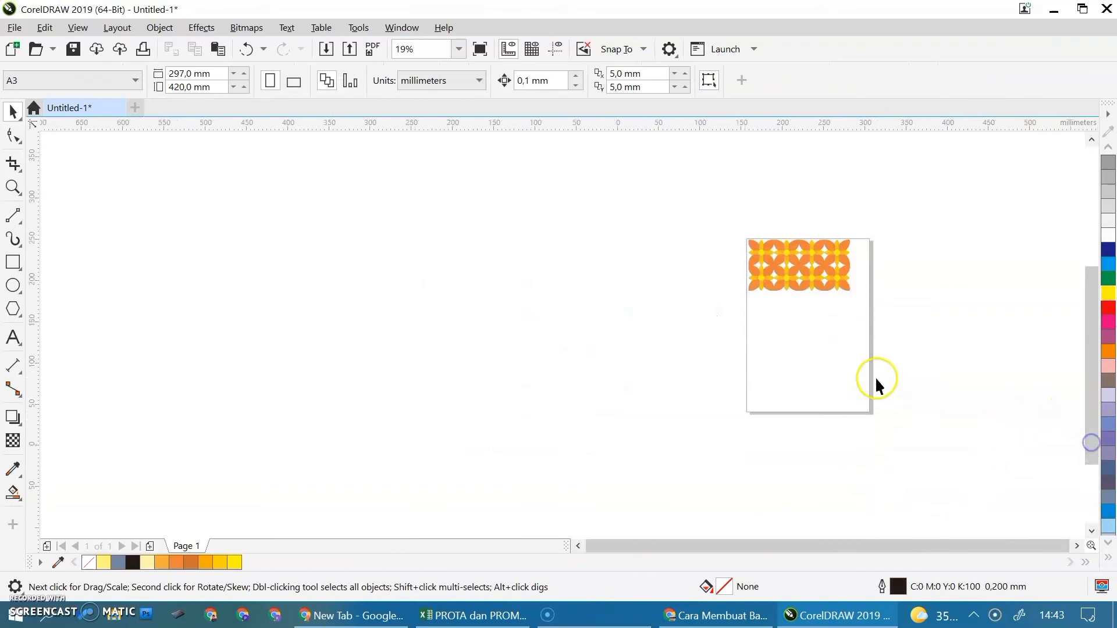
pyautogui.scroll(2, 875, 376)
pyautogui.moveTo(1074, 314); pyautogui.dragTo(1077, 263)
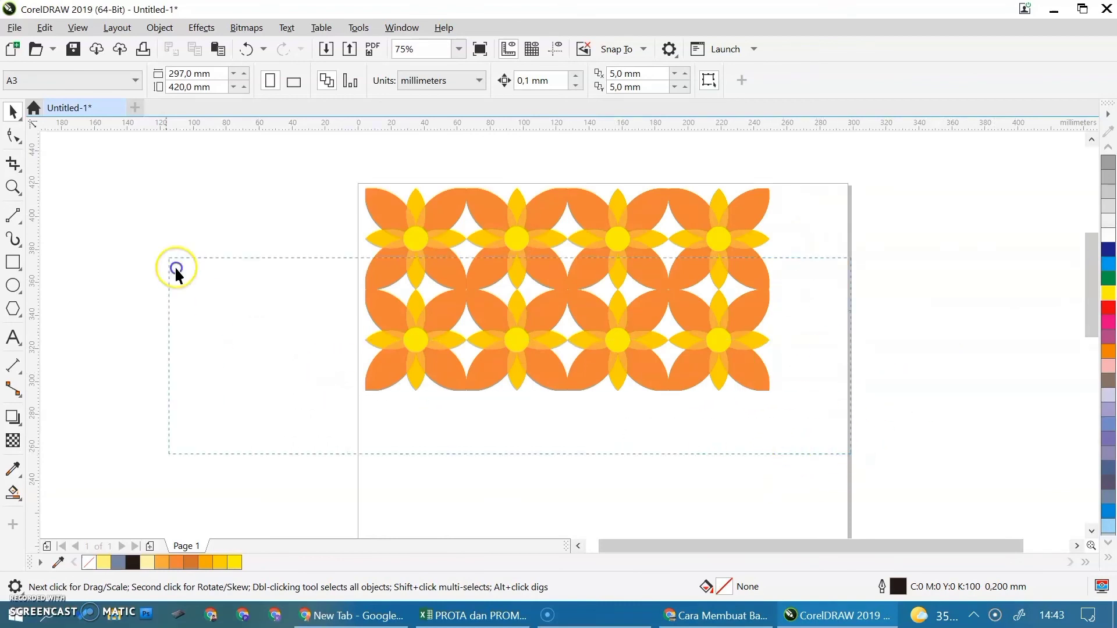
pyautogui.moveTo(174, 266); pyautogui.dragTo(197, 152)
pyautogui.moveTo(228, 187); pyautogui.dragTo(228, 187)
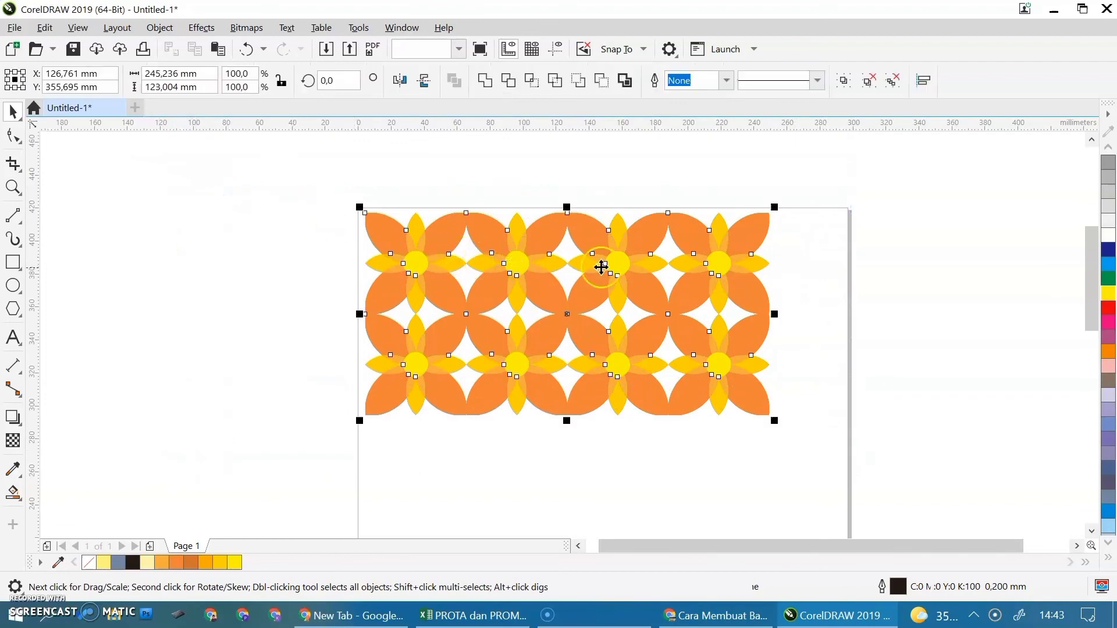
pyautogui.scroll(-2, 1004, 487)
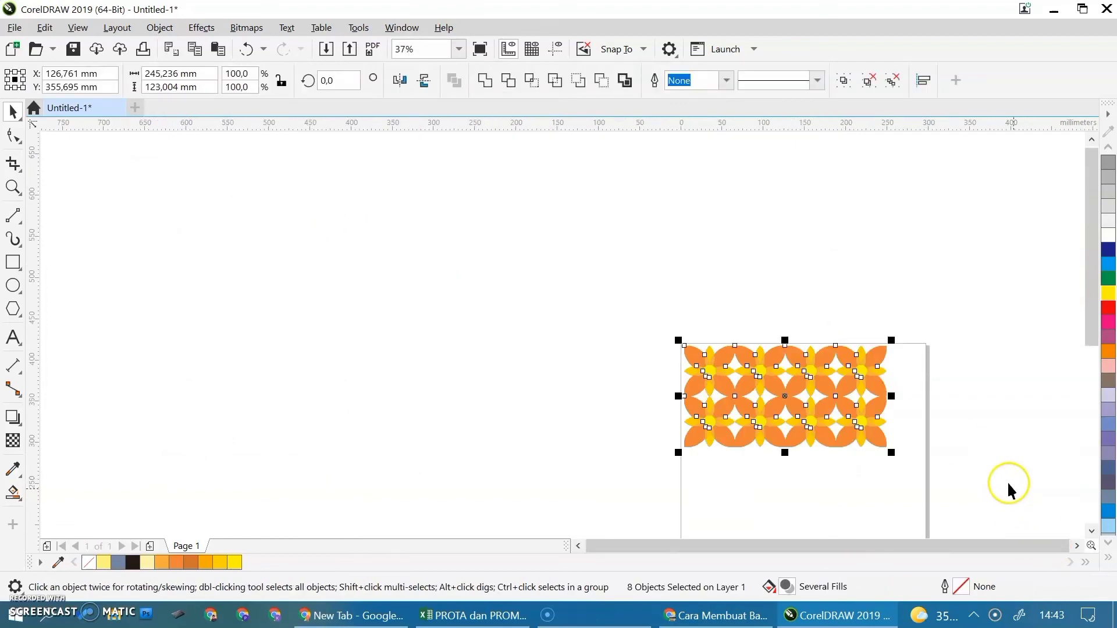
pyautogui.scroll(2, 1015, 498)
pyautogui.scroll(-3, 1091, 320)
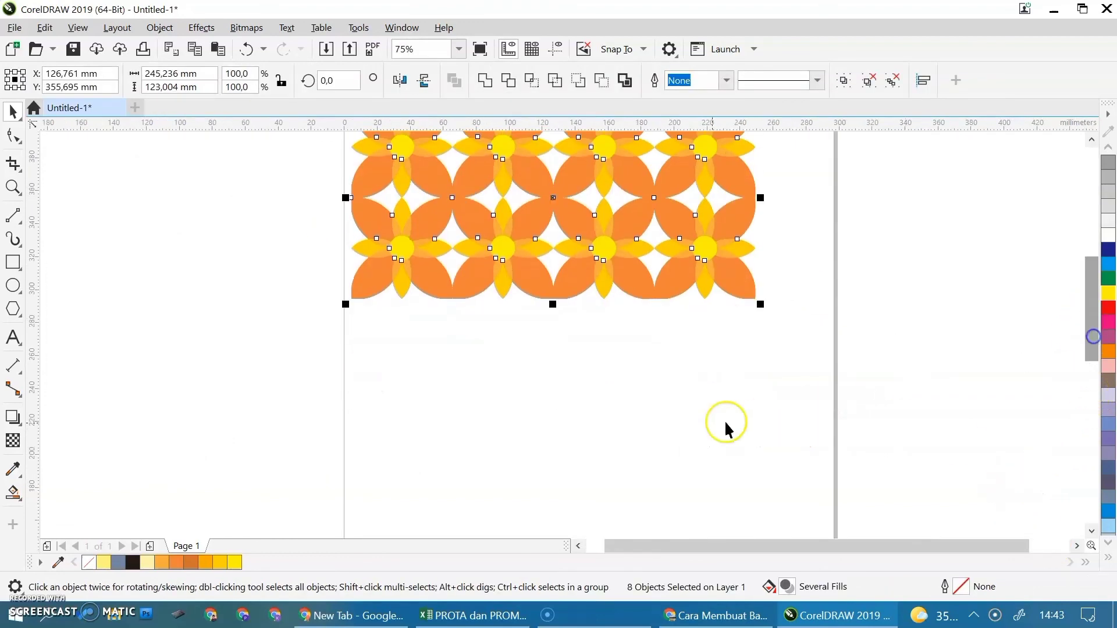
pyautogui.moveTo(504, 224); pyautogui.dragTo(512, 437)
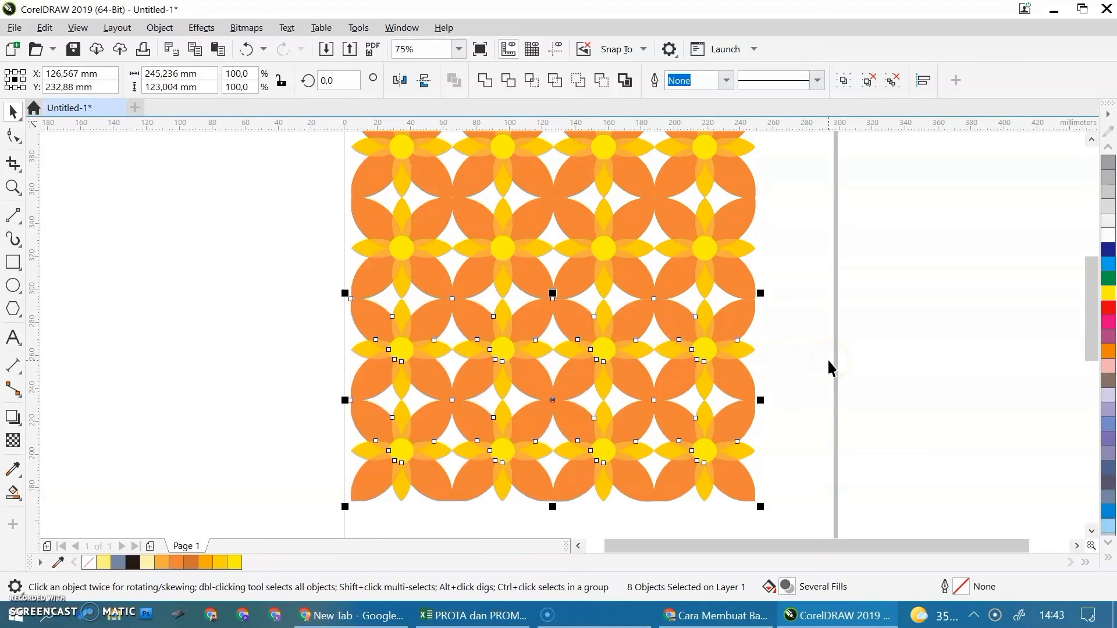
pyautogui.click(829, 367)
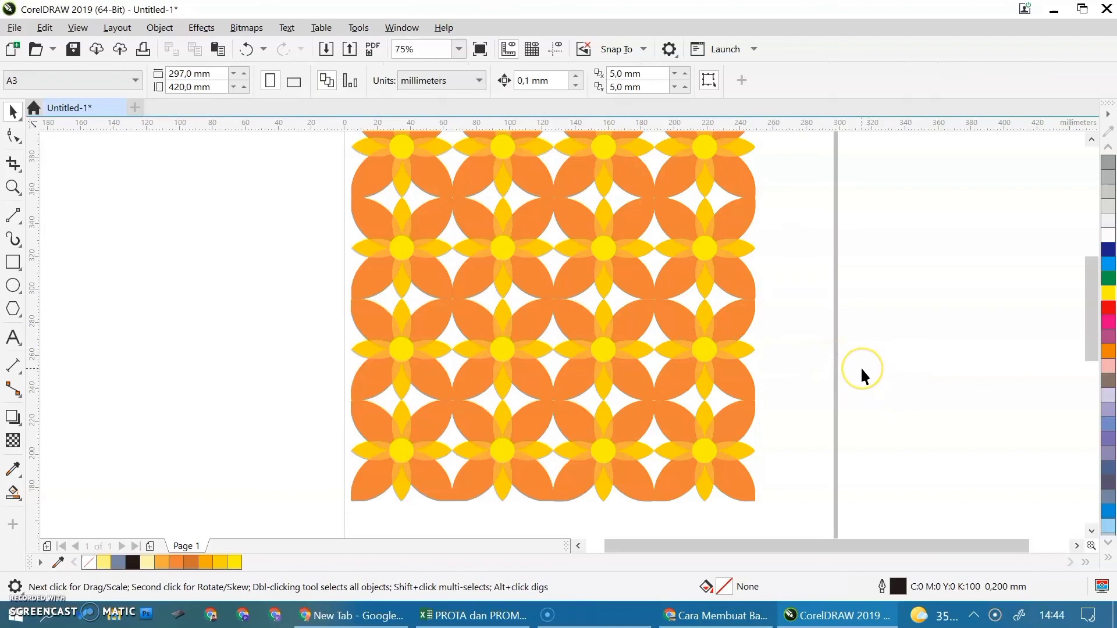
# Select all sixteen motifs of the four-by-four pattern and group them
pyautogui.scroll(-2, 860, 367)
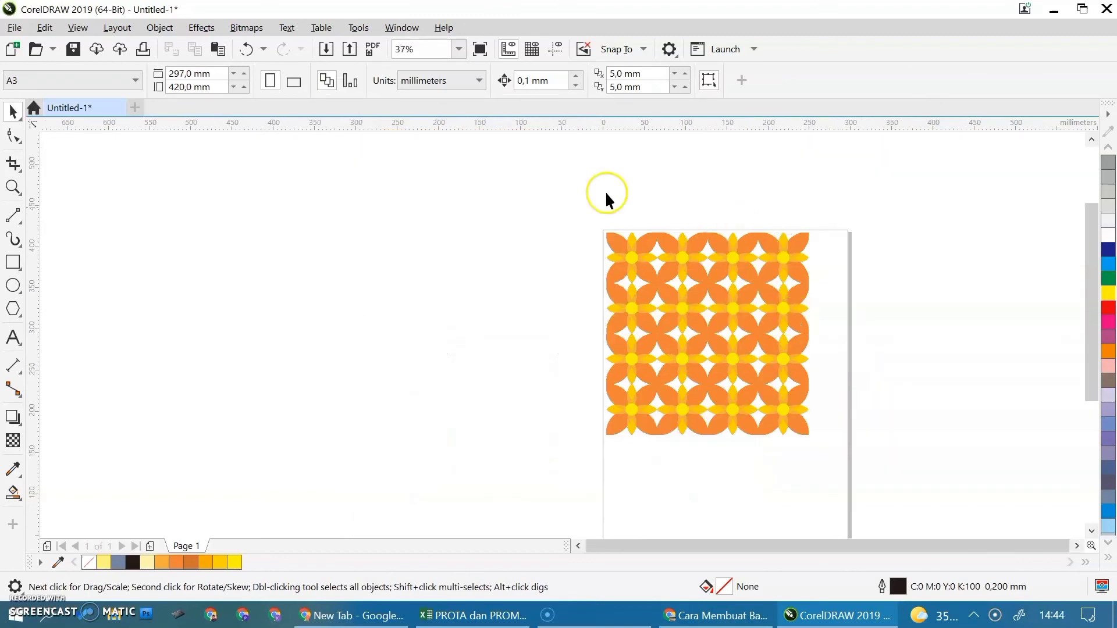
pyautogui.moveTo(848, 469); pyautogui.dragTo(848, 469)
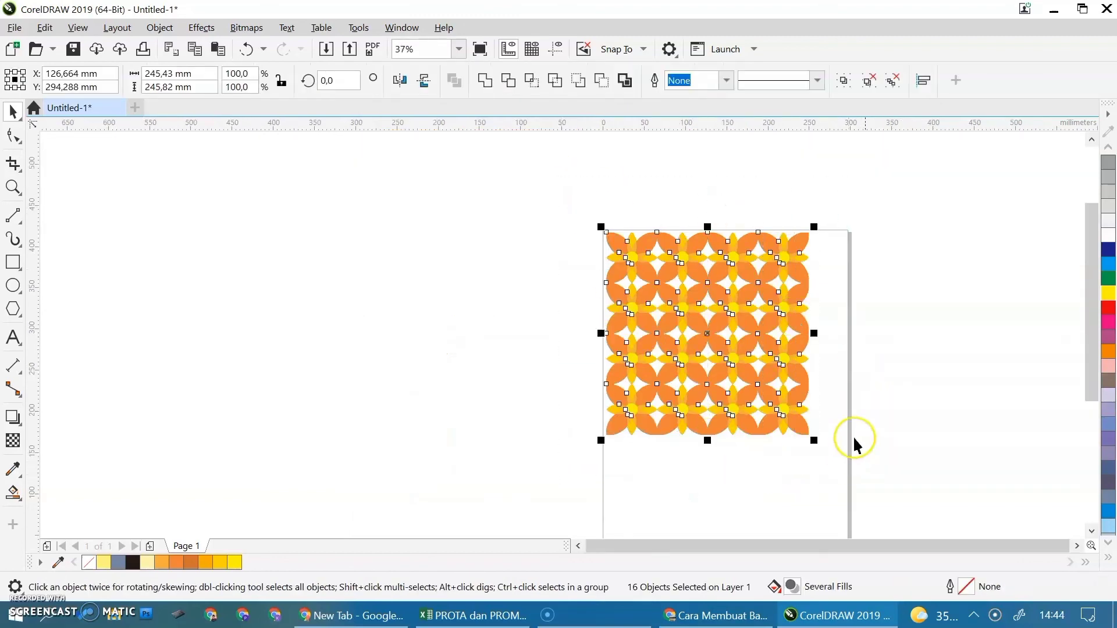
pyautogui.moveTo(1097, 317); pyautogui.dragTo(1096, 370)
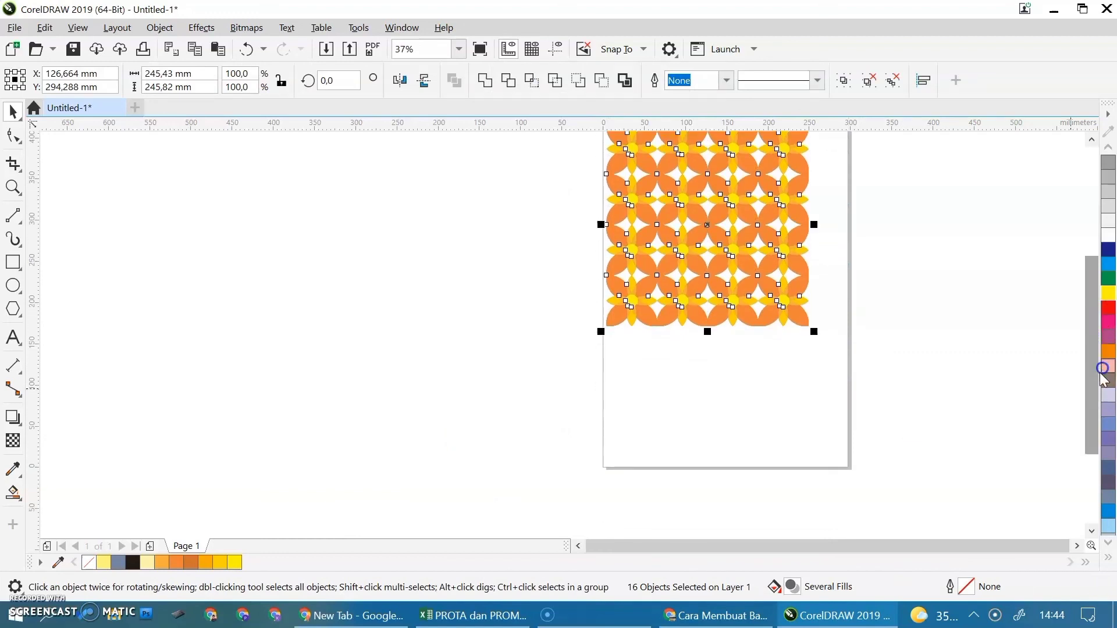
pyautogui.hotkey('ctrl', 'g')
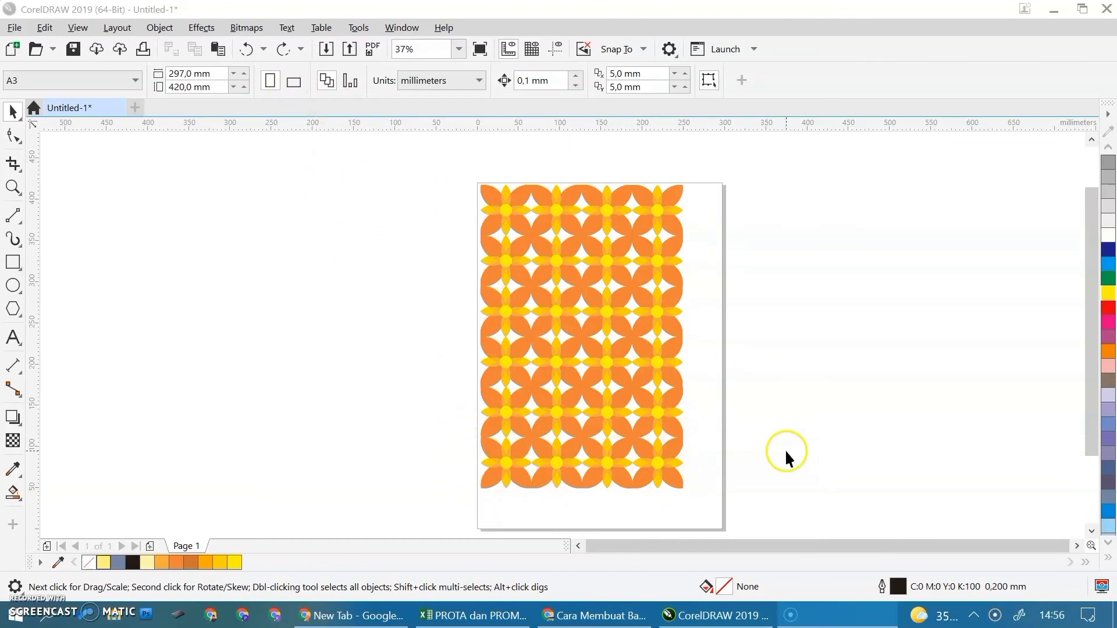
# Switch the A3 page to landscape orientation and rotate the whole motif pattern by 90 degrees
pyautogui.click(295, 83)
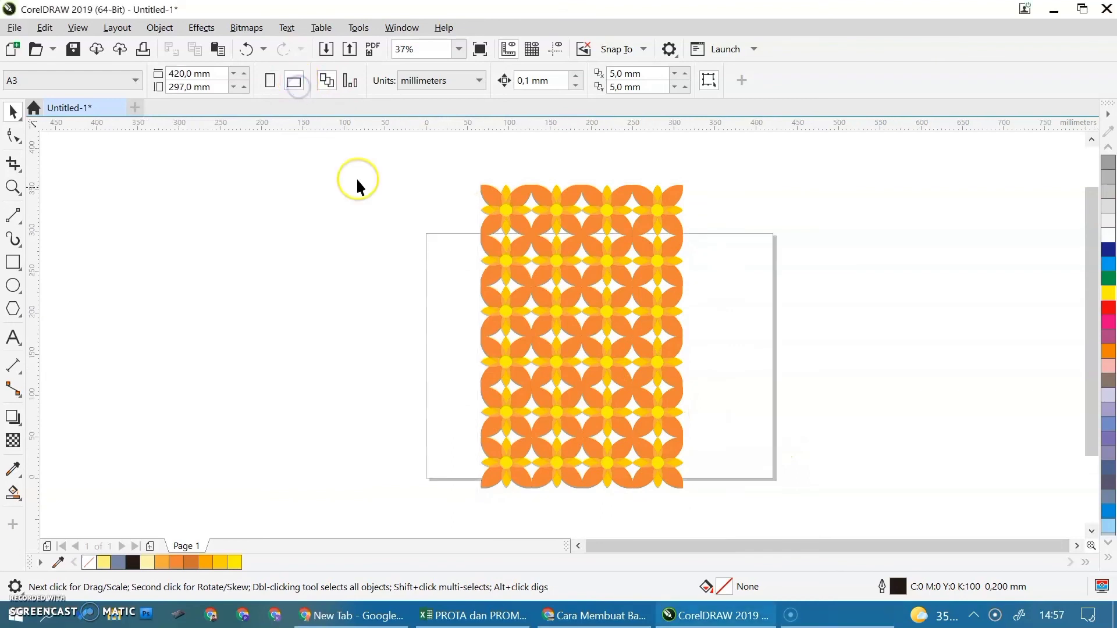
pyautogui.moveTo(761, 474); pyautogui.dragTo(760, 512)
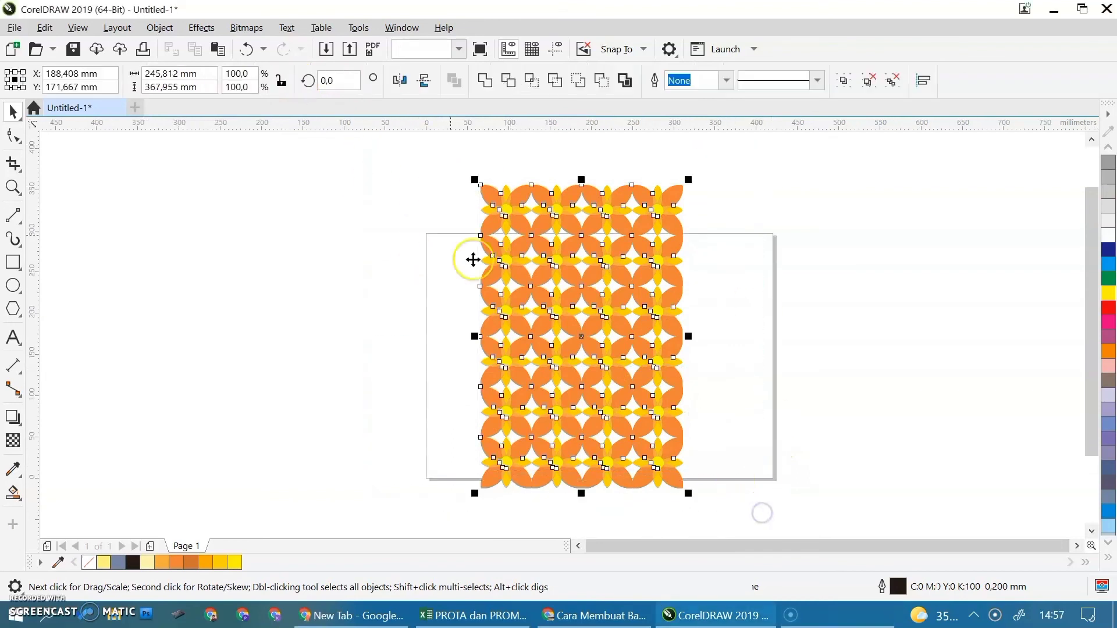
pyautogui.click(328, 80)
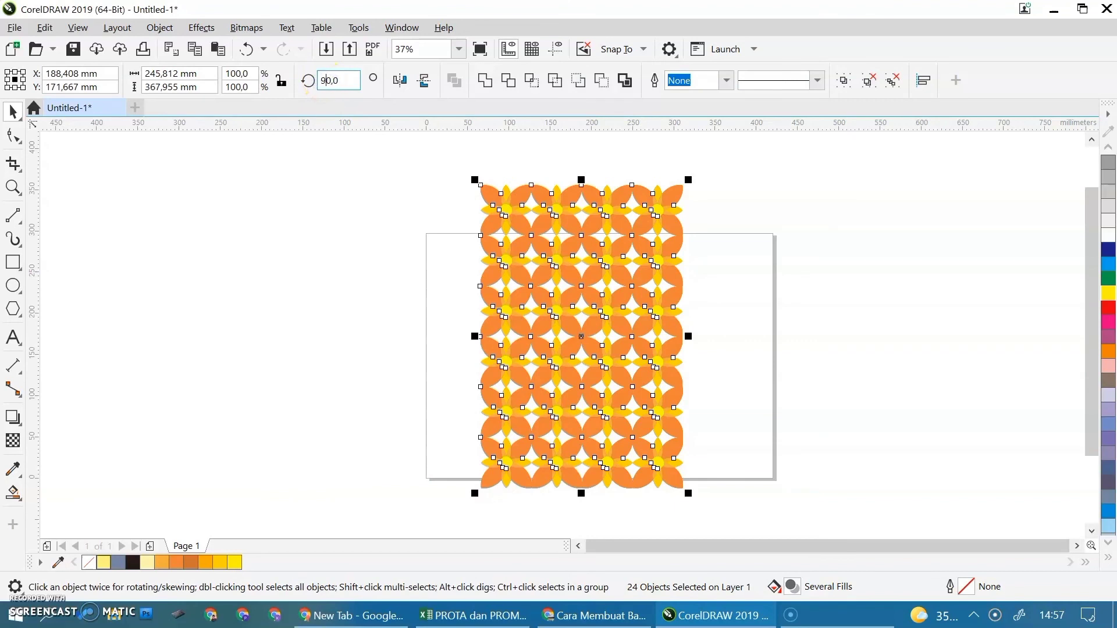
pyautogui.press('Return')
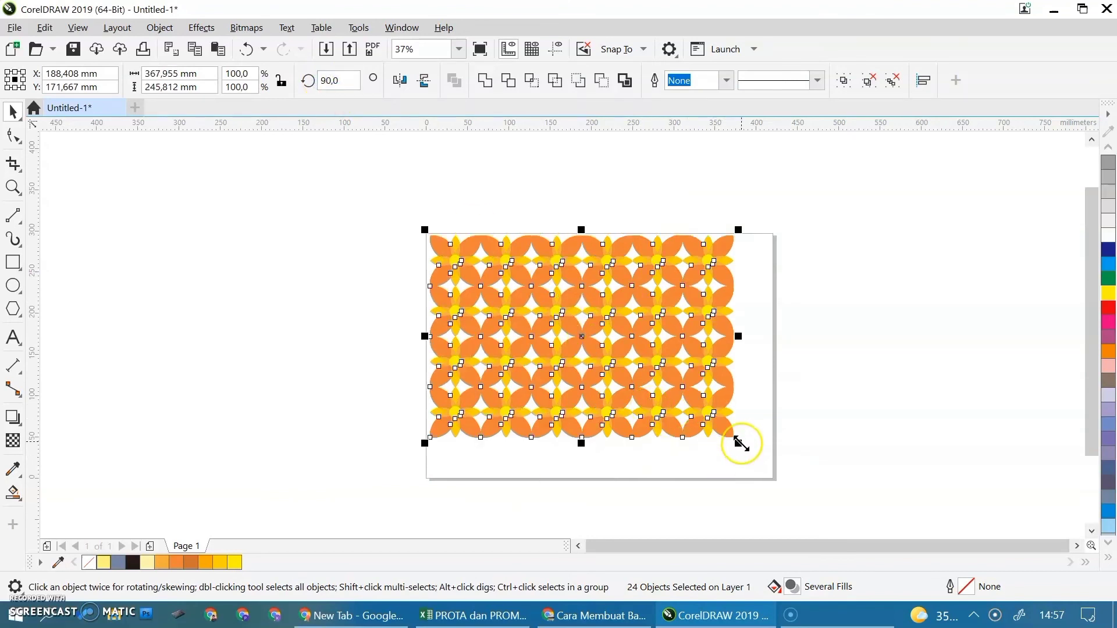
# Enlarge the rotated pattern proportionally to about 411 × 274.5 mm and centre it on the landscape page
pyautogui.moveTo(740, 445); pyautogui.dragTo(776, 482)
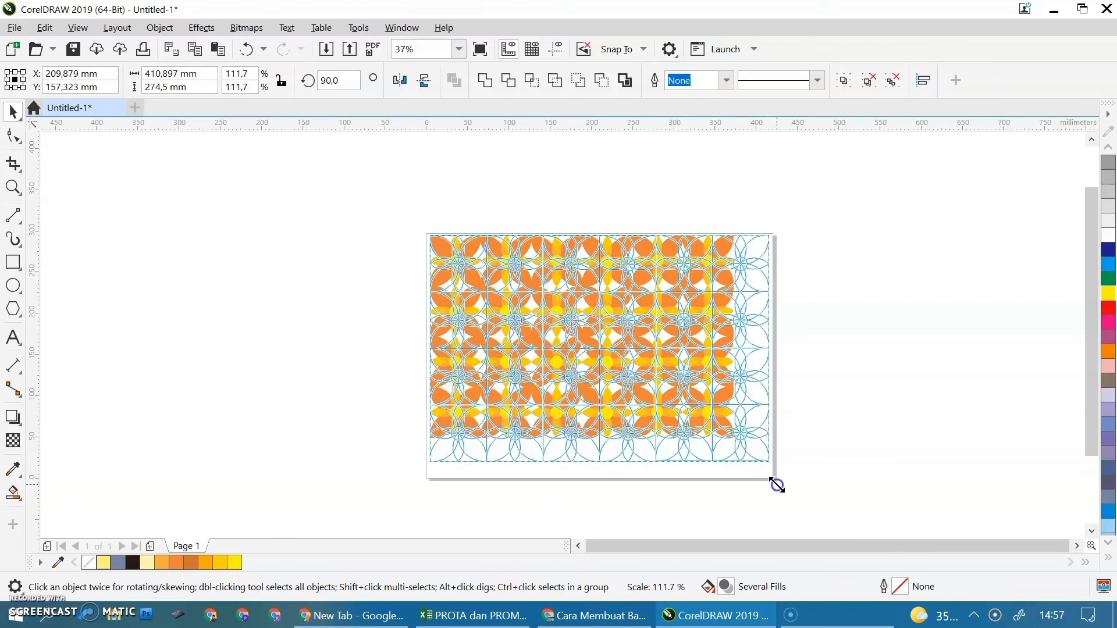
pyautogui.moveTo(663, 394)
pyautogui.mouseDown()
pyautogui.moveTo(656, 382)
pyautogui.moveTo(661, 395)
pyautogui.mouseUp()
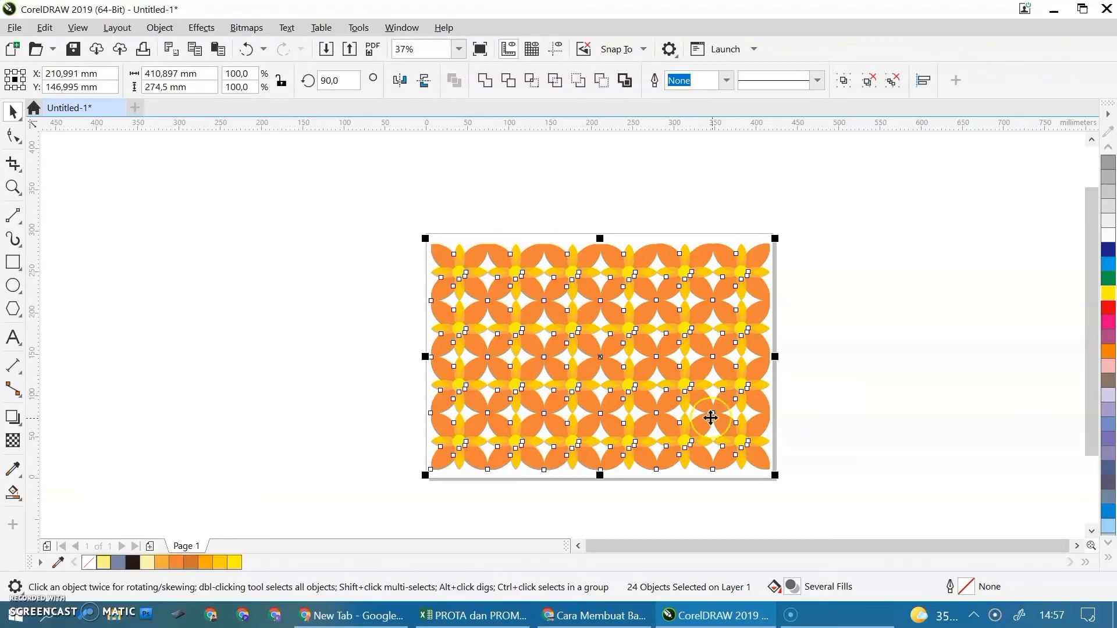
pyautogui.click(838, 429)
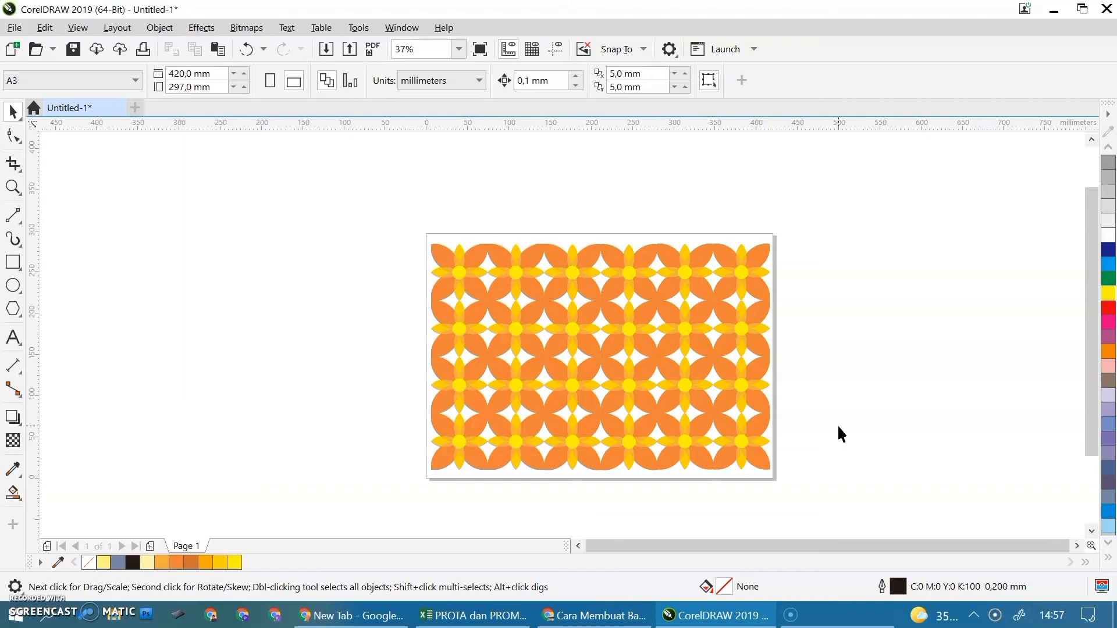
pyautogui.scroll(2, 816, 427)
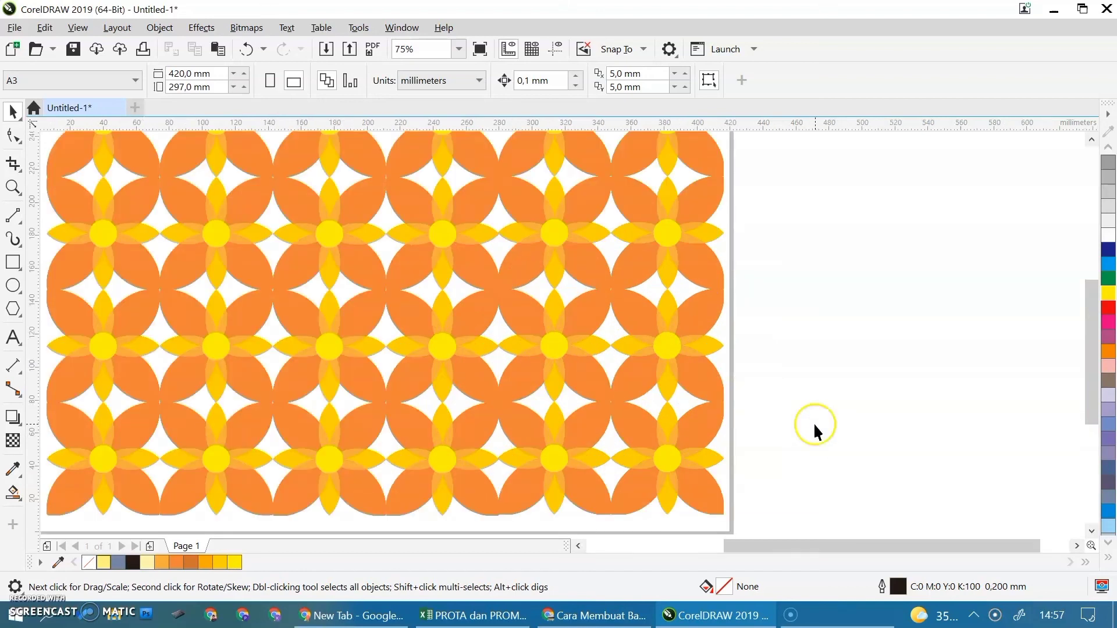
pyautogui.moveTo(848, 539); pyautogui.dragTo(815, 532)
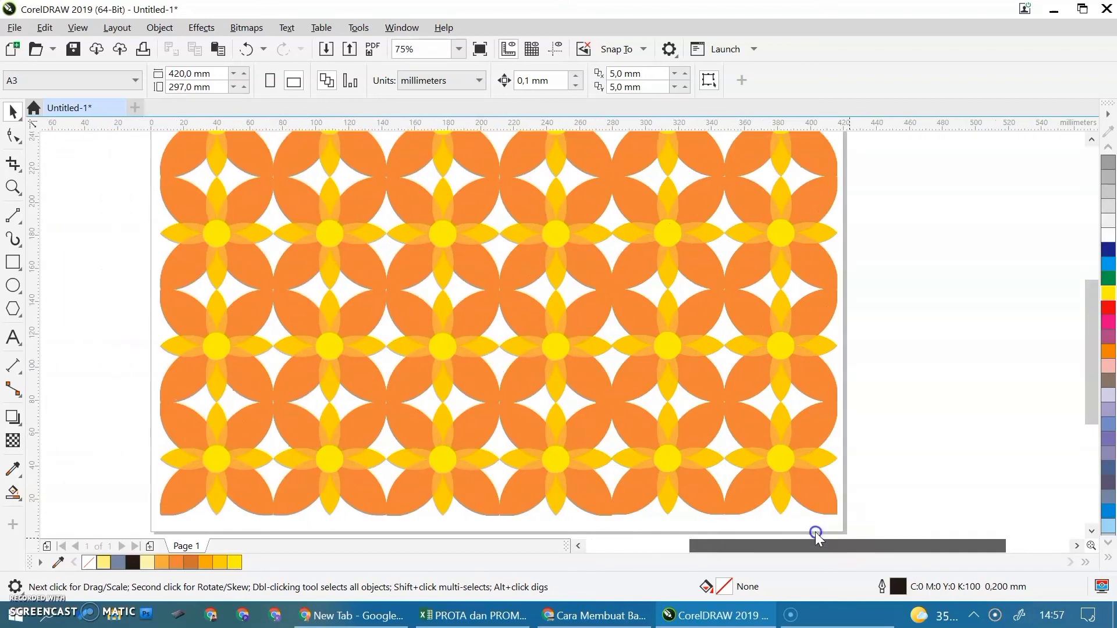
pyautogui.moveTo(1090, 352); pyautogui.dragTo(1082, 319)
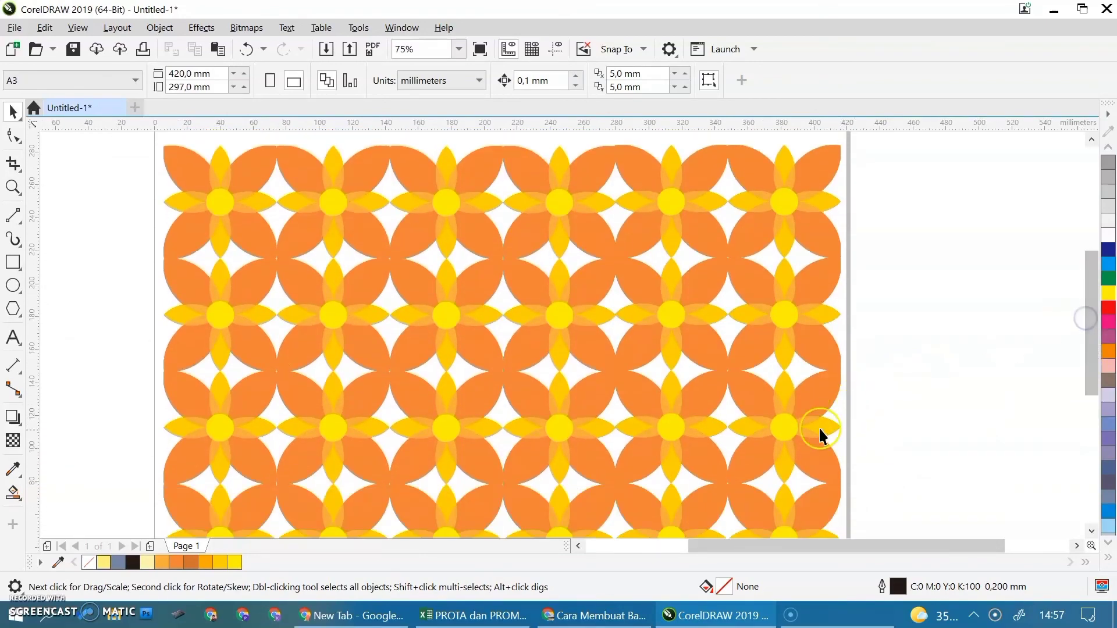